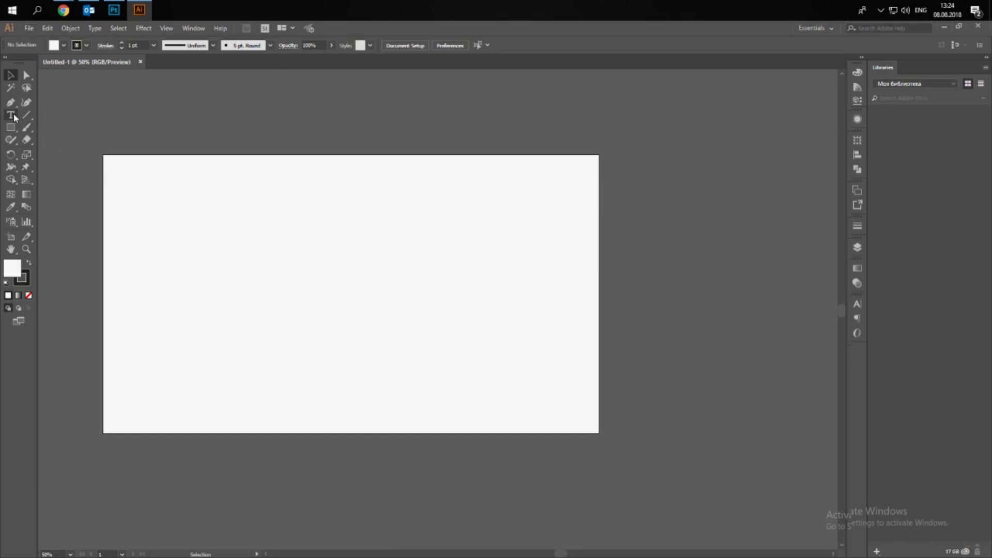
- Type SUMMER on the artboard and scale it up to about 367 pt
left_click(11, 114)
left_click(233, 292)
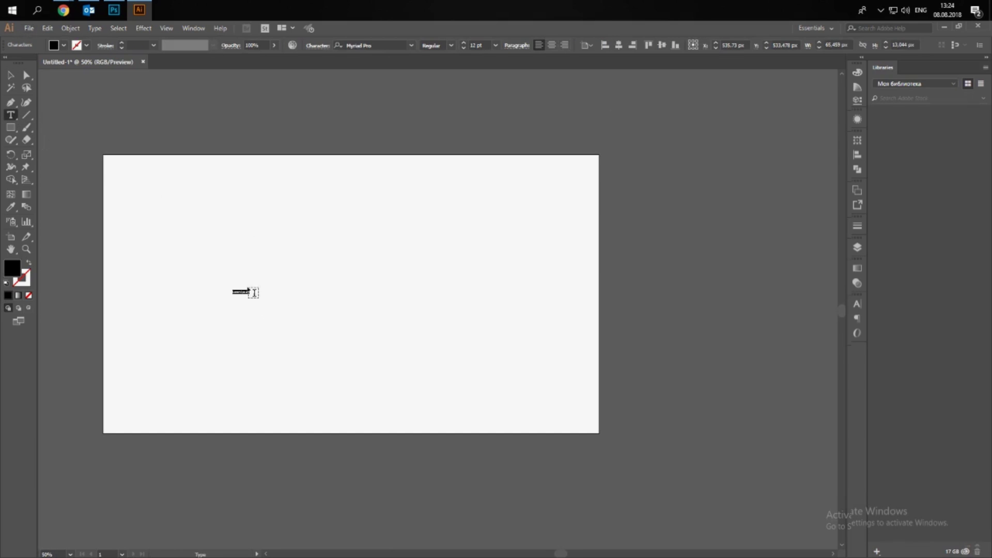
key("Escape")
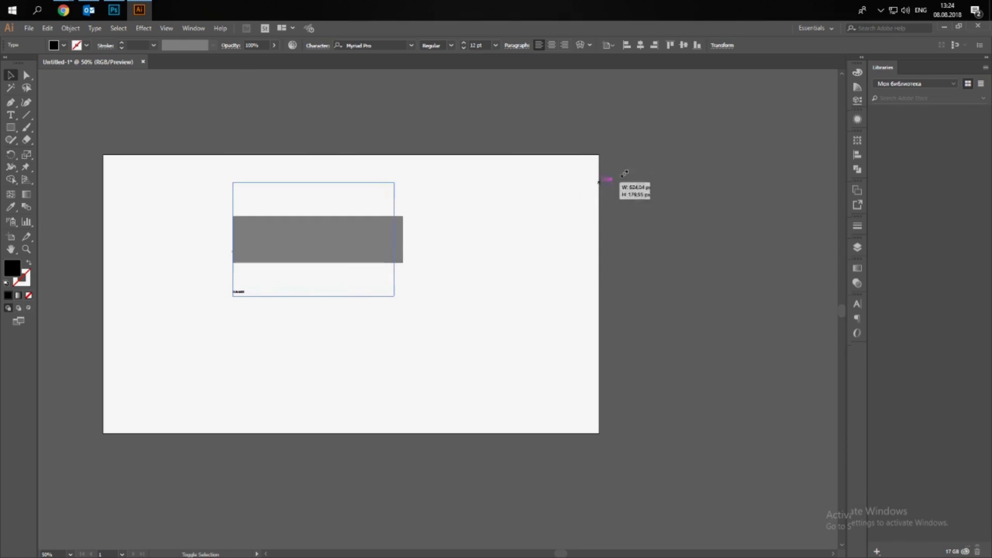
left_click_drag(248, 286, 513, 238)
- Set SUMMER in Berlin Sans FB Demi Bold and shift it slightly right
left_click(362, 45)
type("B")
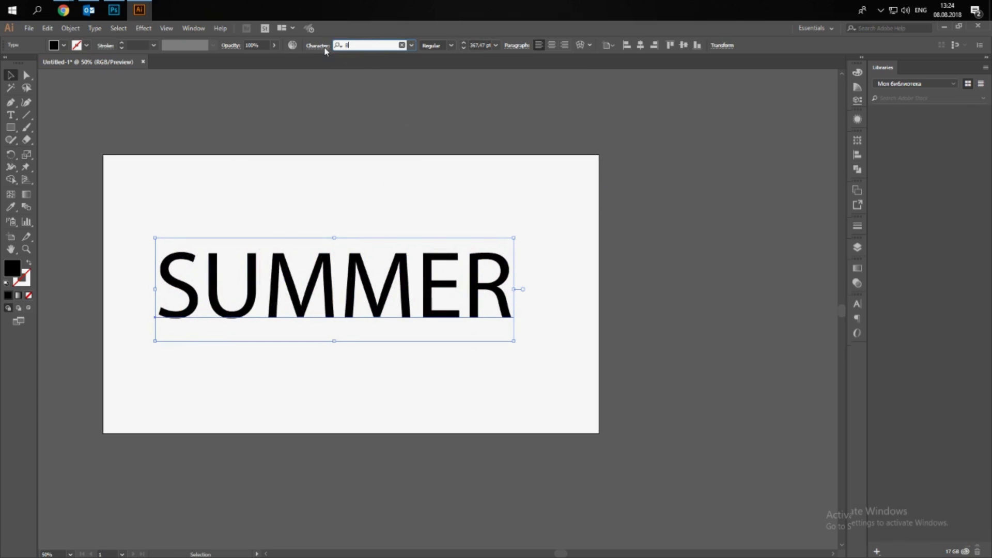
type("ERLIN")
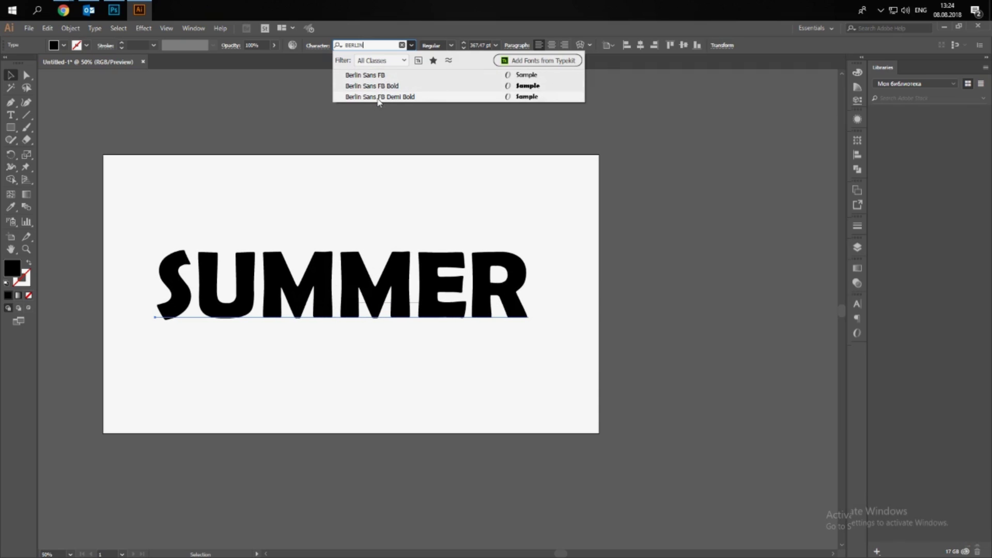
left_click(378, 98)
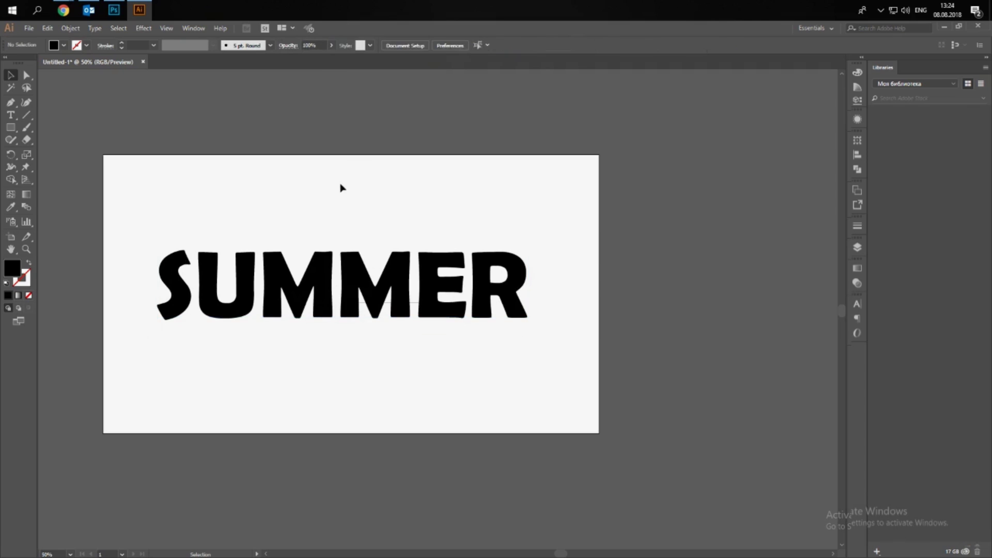
left_click_drag(381, 260, 397, 266)
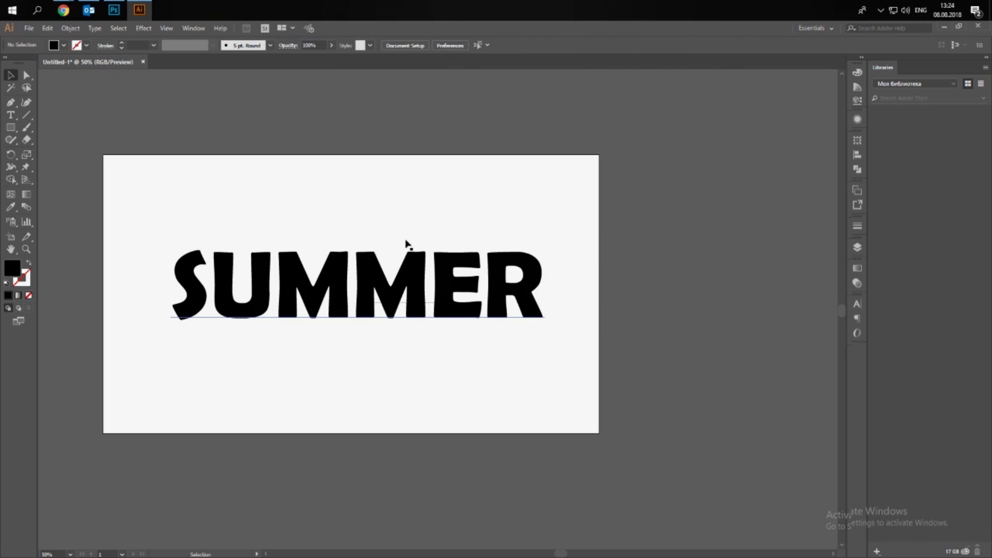
- Expand the SUMMER text into outlined shapes with Object > Expand
left_click(71, 28)
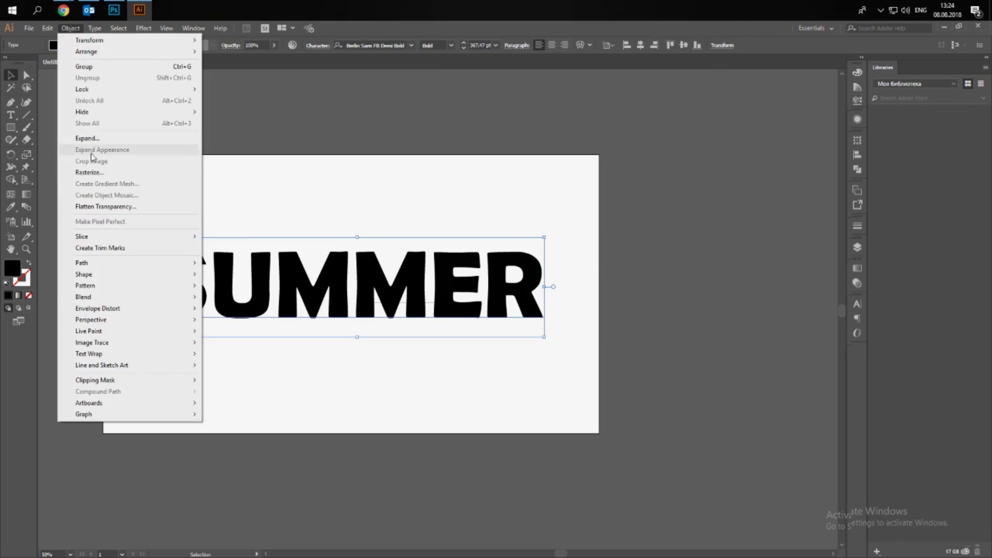
left_click(110, 139)
left_click(467, 351)
left_click(500, 403)
left_click(362, 298)
- Ungroup the outlined letters and select the U on its own
right_click(356, 300)
left_click(393, 403)
left_click(407, 303)
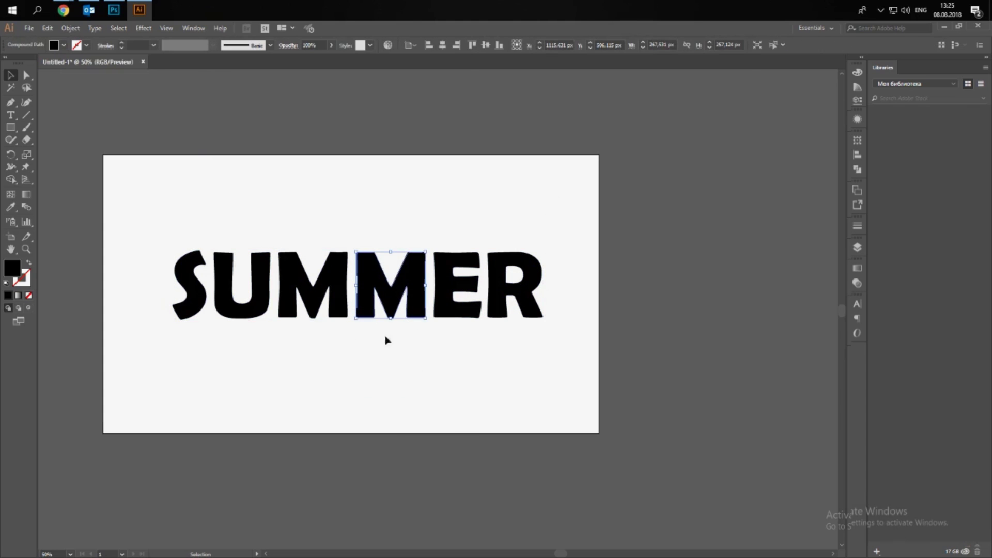
left_click(243, 284)
scroll(158, 248, "up", 1)
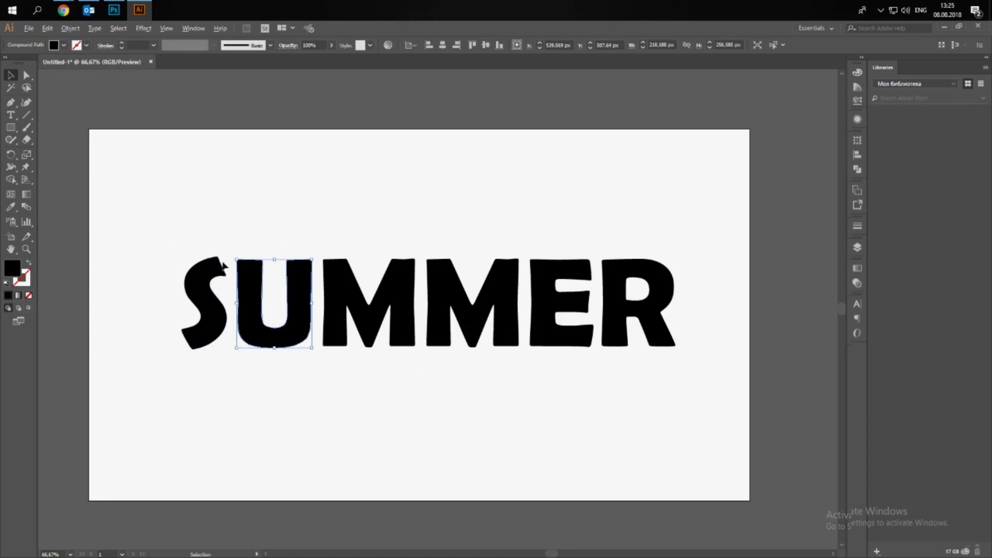
left_click(27, 194)
- Fill the U with a gradient whose stops are light grey and white
left_click(10, 76)
left_click(858, 268)
left_click(775, 341)
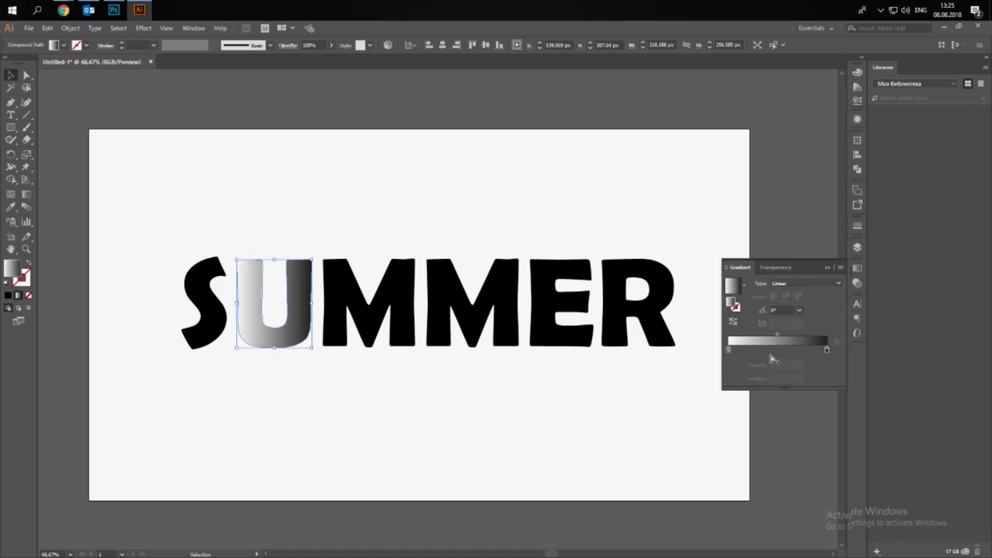
left_click(826, 350)
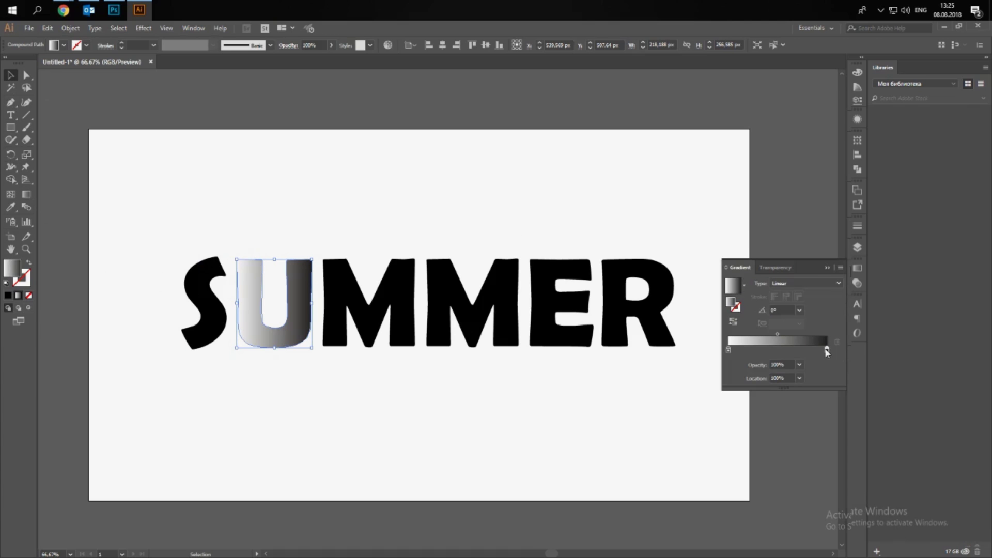
double_click(728, 350)
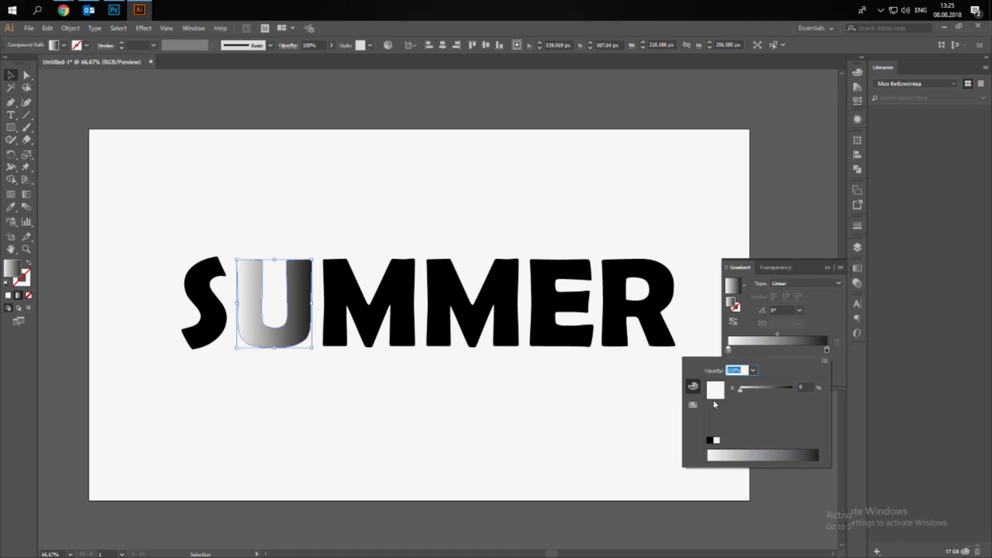
double_click(731, 302)
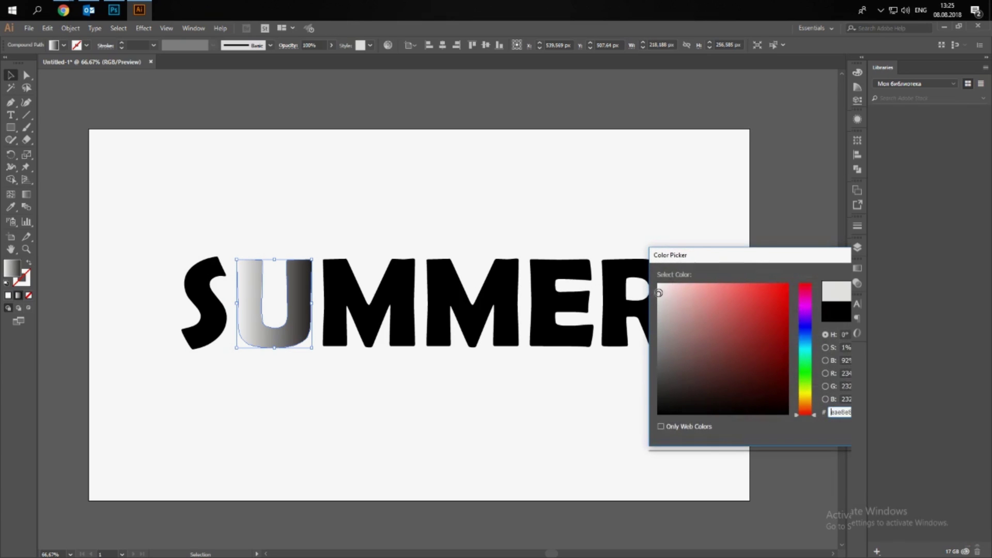
left_click_drag(656, 295, 656, 299)
key("Return")
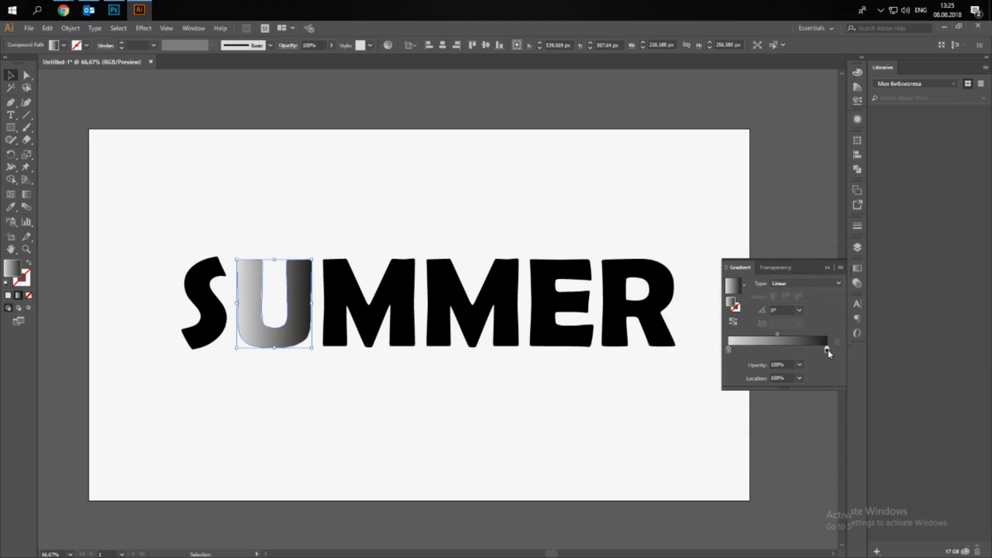
double_click(732, 302)
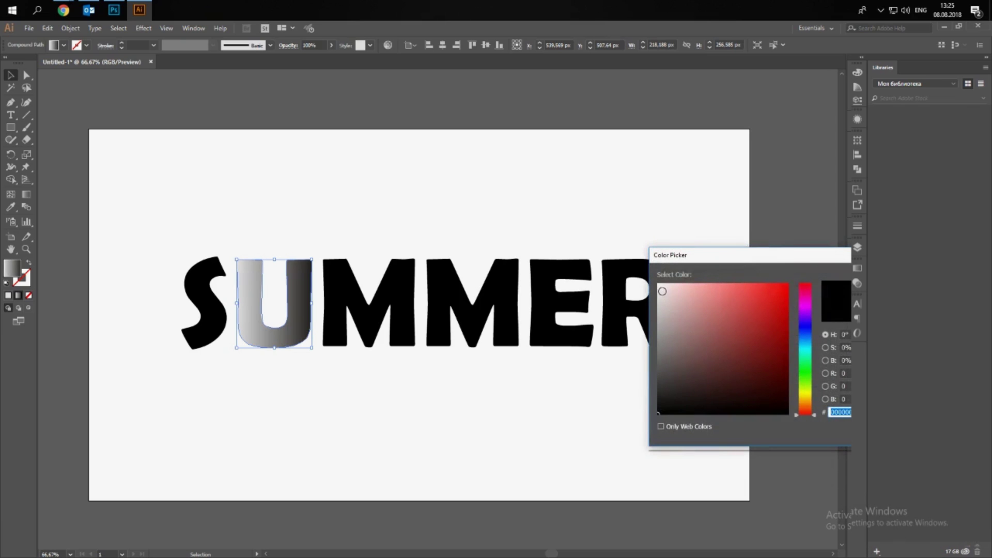
left_click_drag(662, 291, 658, 283)
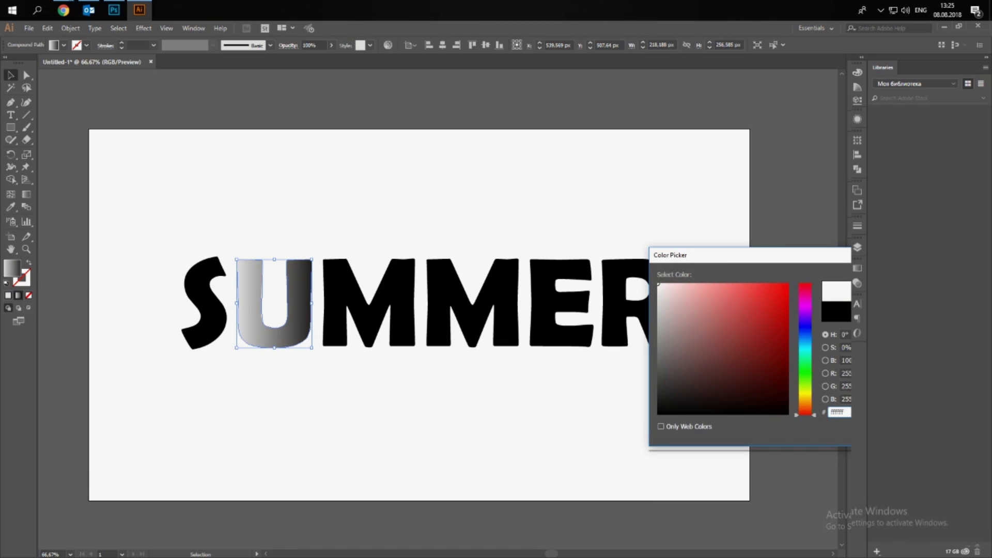
key("Return")
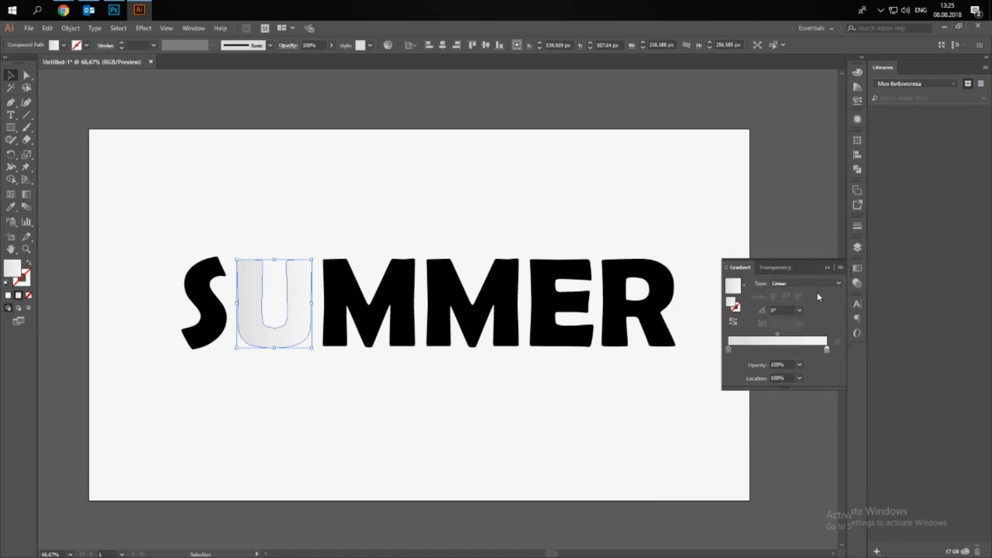
- Make the U's gradient radial and reversed, with the outer stop grey d6d6d6
left_click(817, 283)
left_click(799, 309)
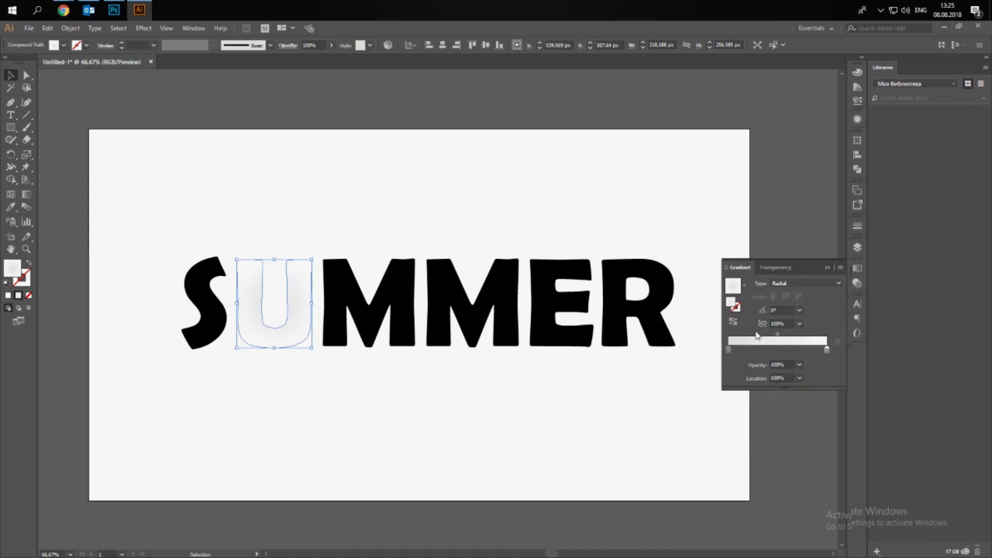
left_click(734, 322)
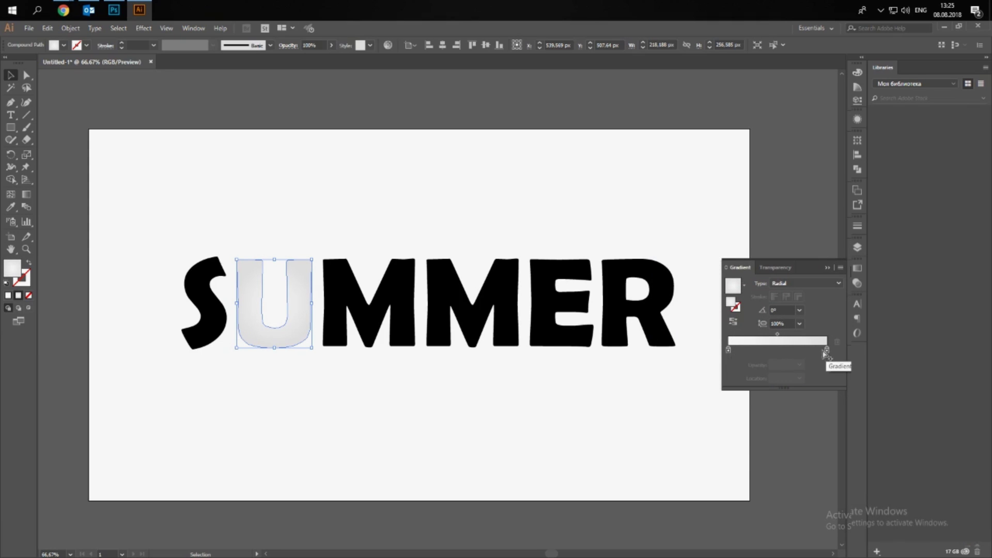
double_click(827, 350)
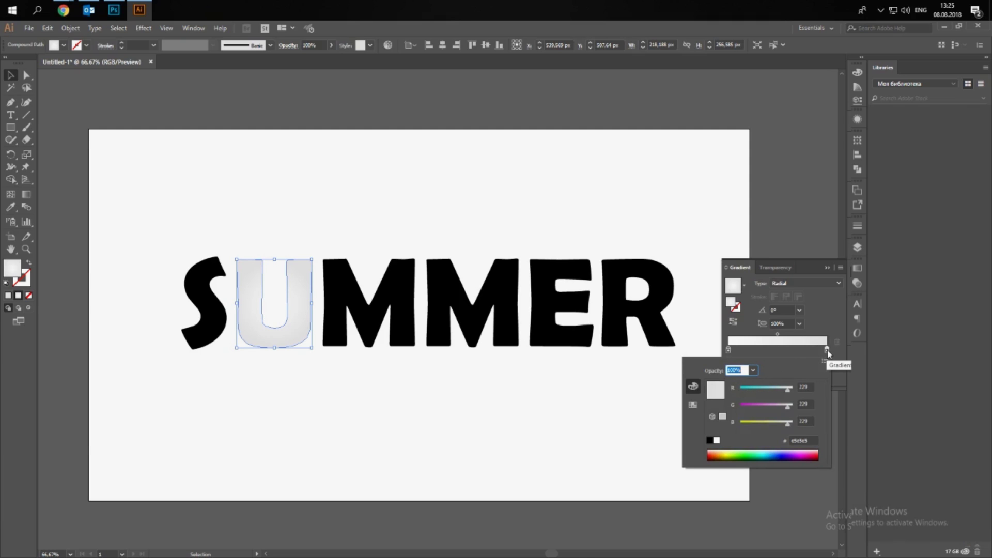
key("Escape")
double_click(732, 301)
left_click_drag(656, 297, 655, 305)
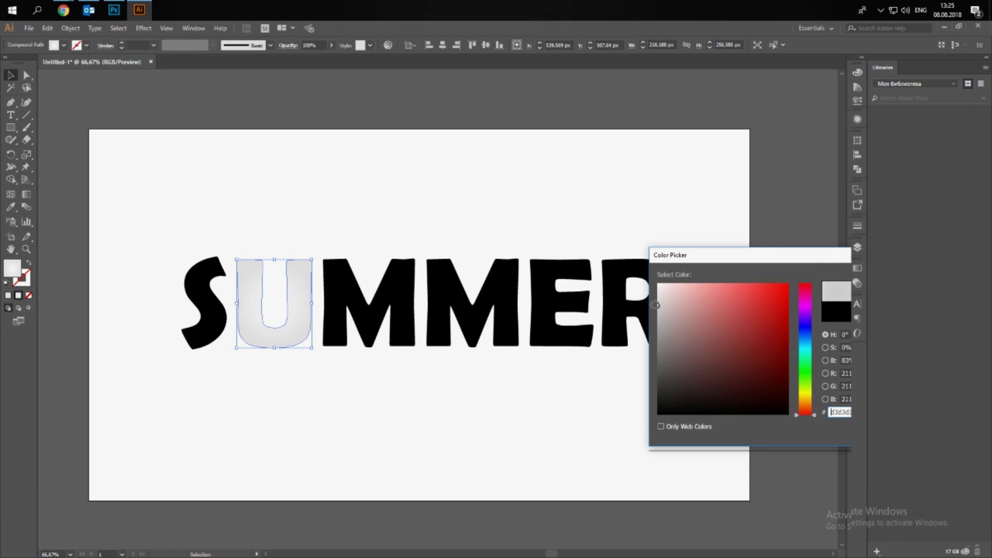
key("Return")
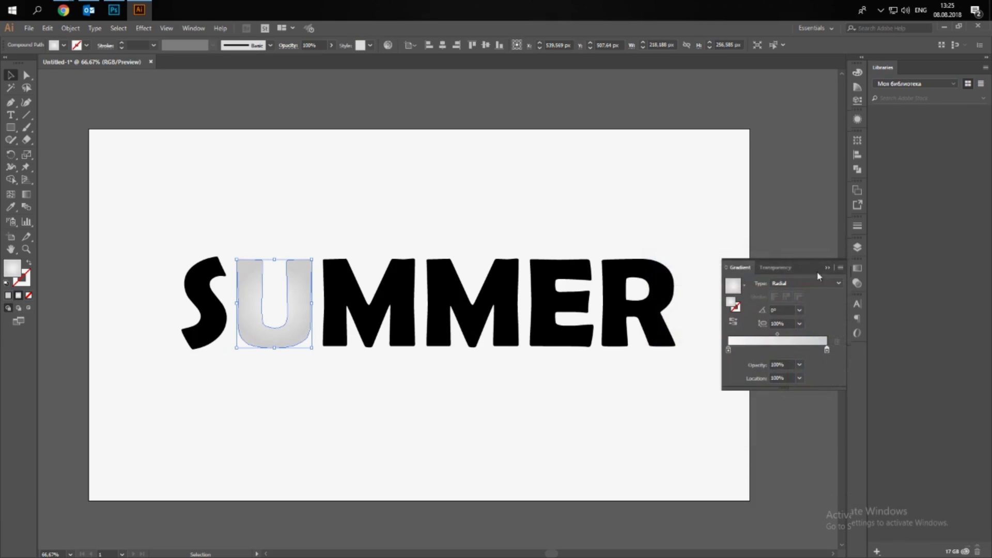
left_click(623, 220)
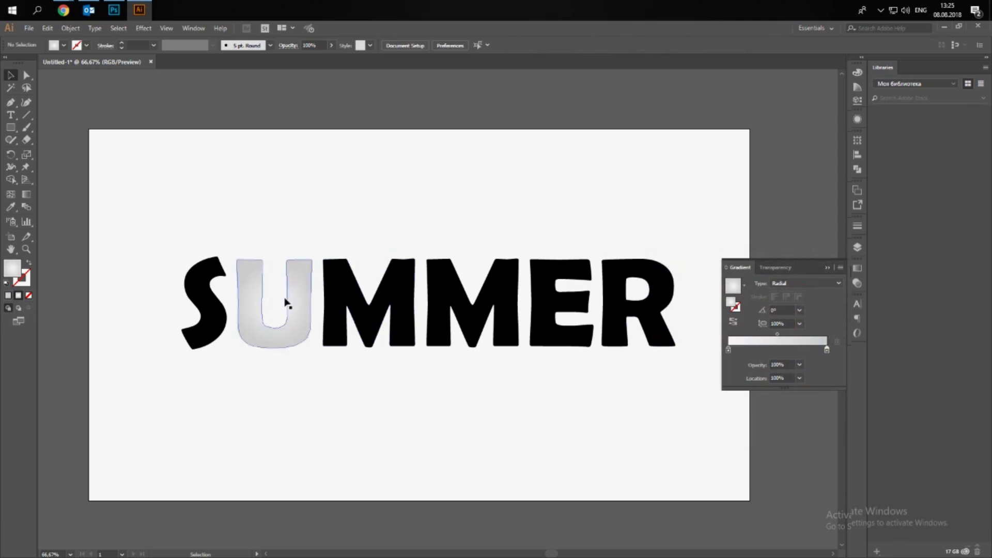
left_click(198, 311)
left_click(11, 207)
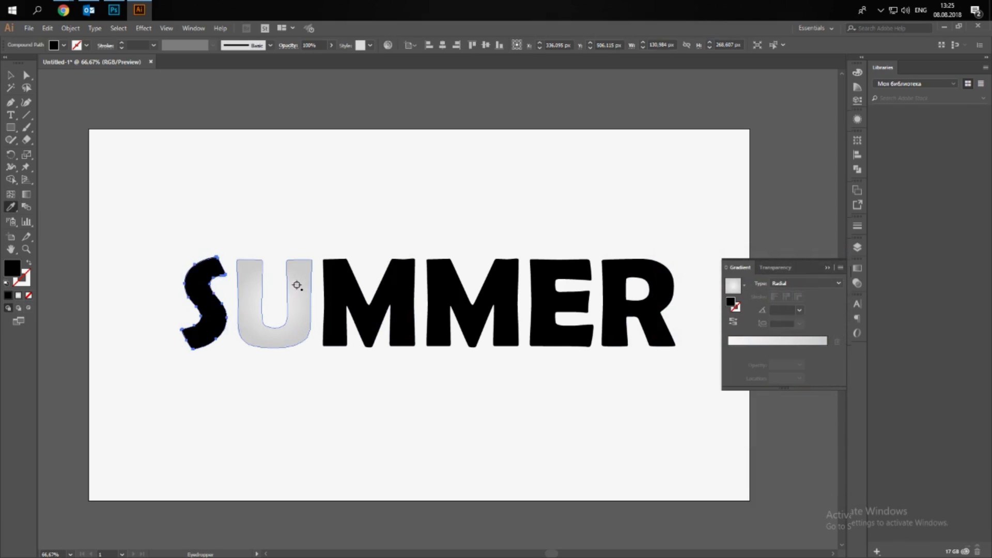
- Eyedropper the U's radial gradient onto the S and the MMER letters, then deselect
left_click(299, 285)
left_click(11, 76)
left_click_drag(646, 418, 380, 250)
left_click(10, 208)
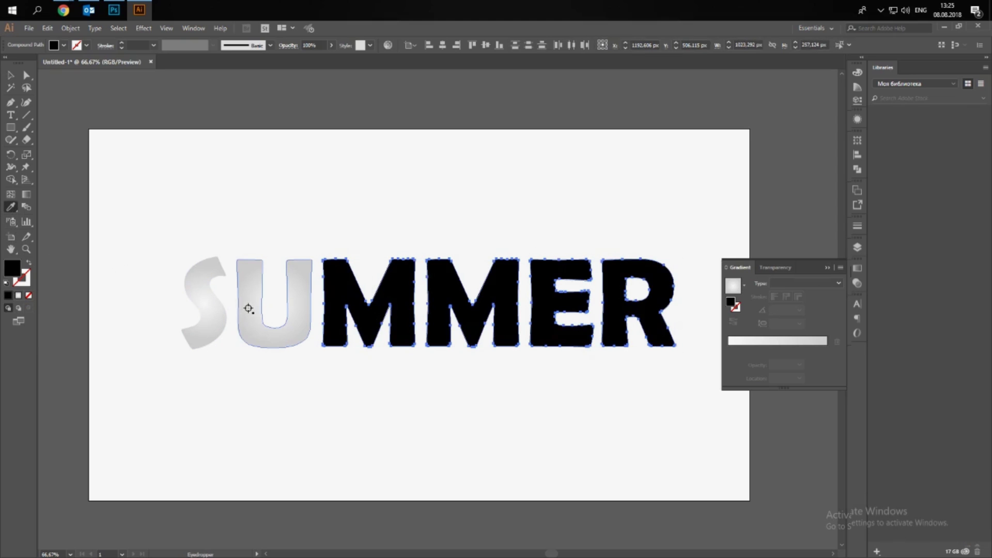
left_click(248, 310)
left_click(10, 76)
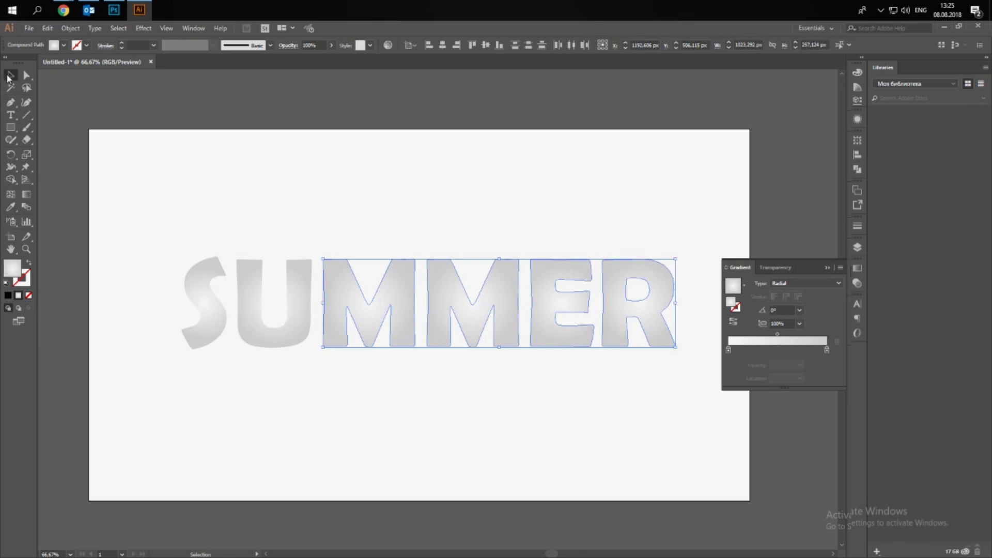
left_click(262, 204)
scroll(243, 292, "down", 2)
scroll(263, 272, "up", 1)
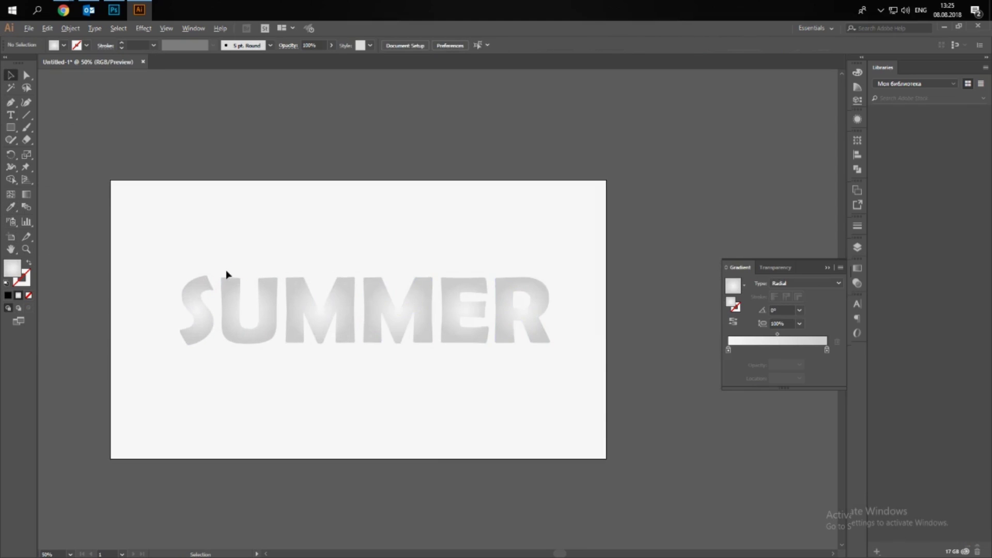
scroll(228, 273, "up", 1)
left_click(839, 268)
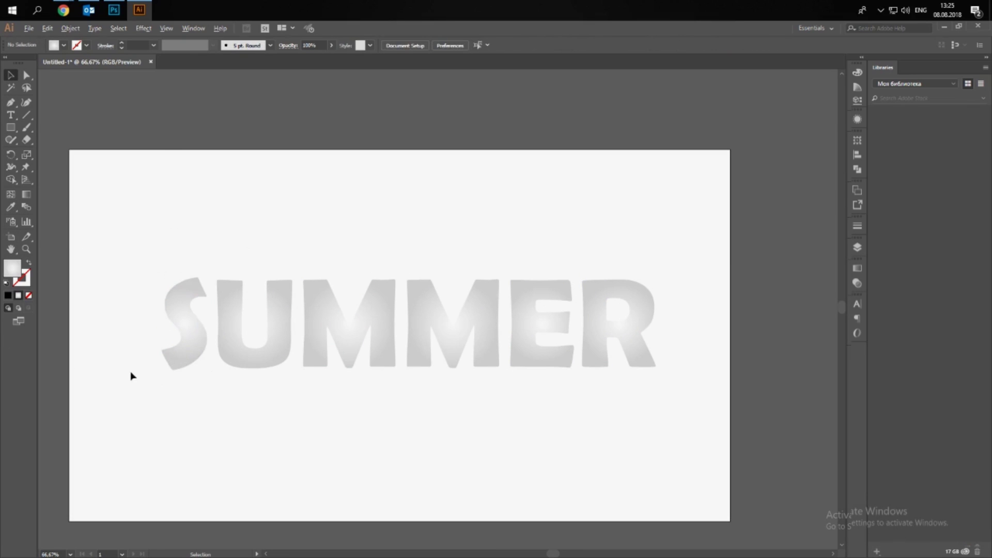
- Move the gradient SUMMER letters higher on the artboard and reselect the whole word
scroll(400, 412, "down", 2)
left_click_drag(277, 323, 564, 425)
left_click_drag(511, 372, 510, 217)
left_click(458, 186)
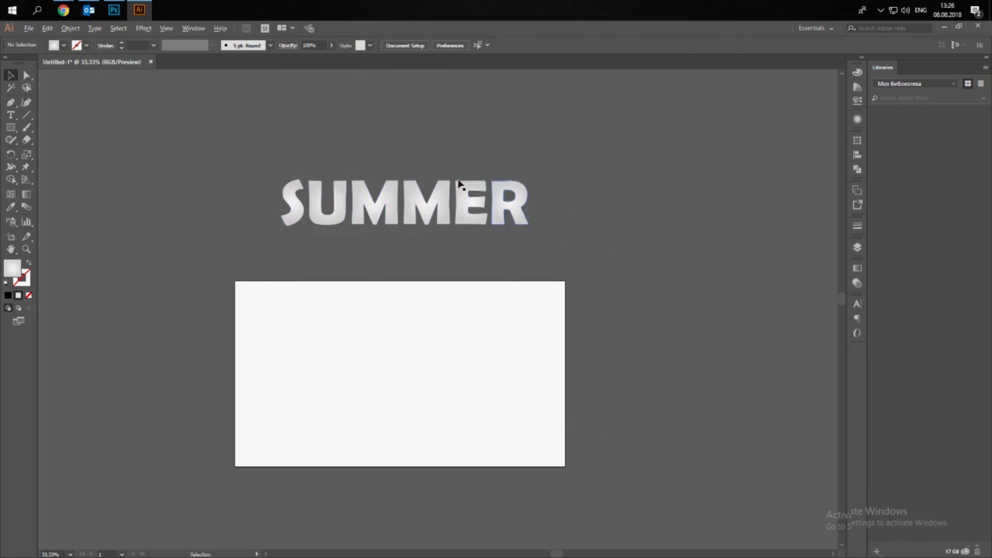
scroll(385, 136, "up", 2)
scroll(461, 215, "up", 1)
scroll(472, 238, "down", 1)
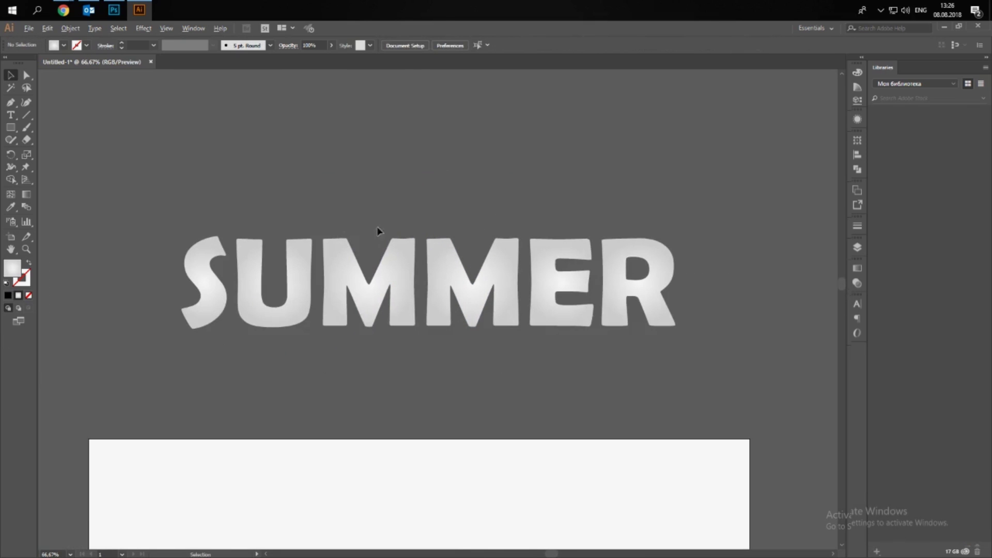
scroll(310, 214, "up", 1)
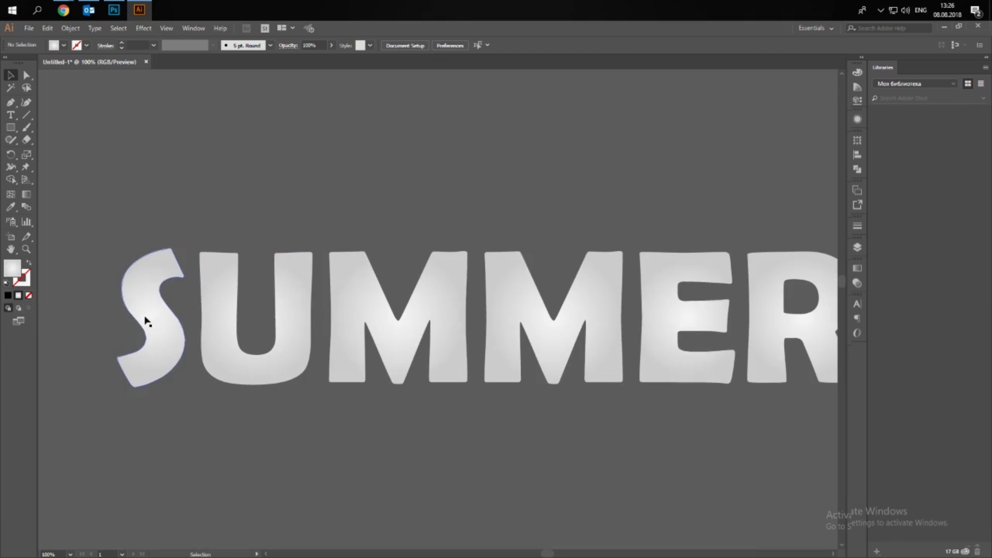
scroll(120, 270, "down", 1)
left_click_drag(119, 243, 629, 376)
- Alt-drag a copy of SUMMER below and fill it with white #ffffff
left_click_drag(569, 328, 566, 386)
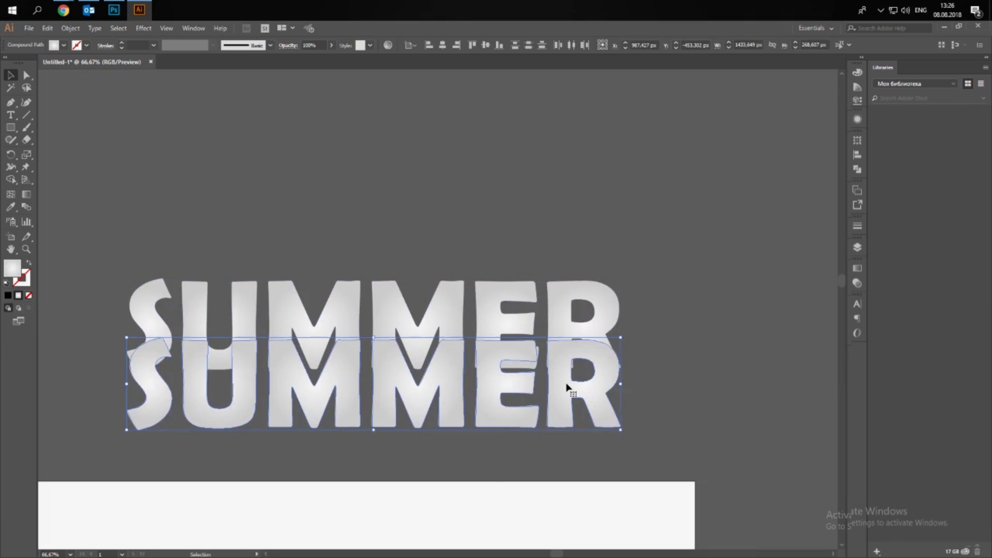
left_click(8, 295)
double_click(12, 267)
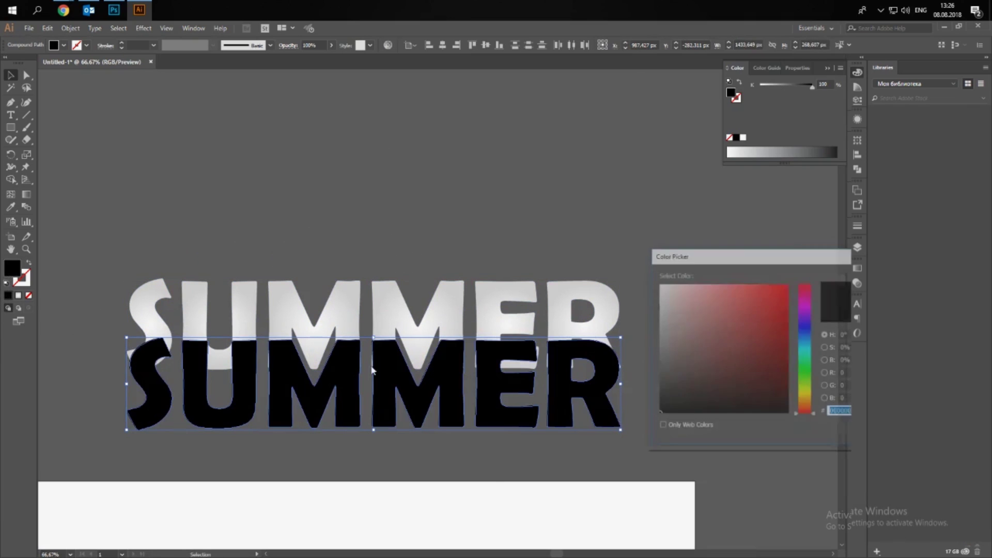
left_click_drag(660, 279, 644, 271)
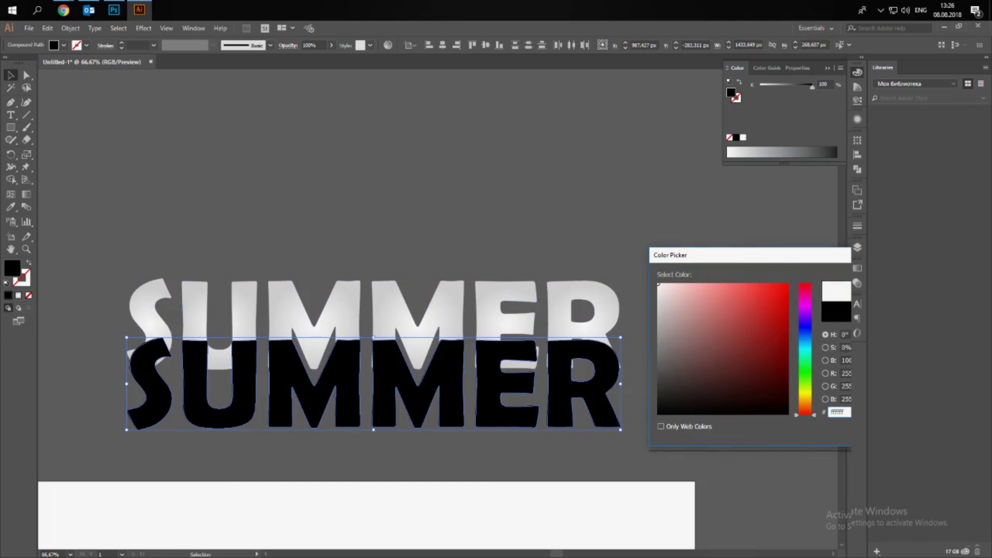
key("Return")
- Send the white copy behind the gradient letters, offset slightly right and down
key("ctrl+shift+bracketleft")
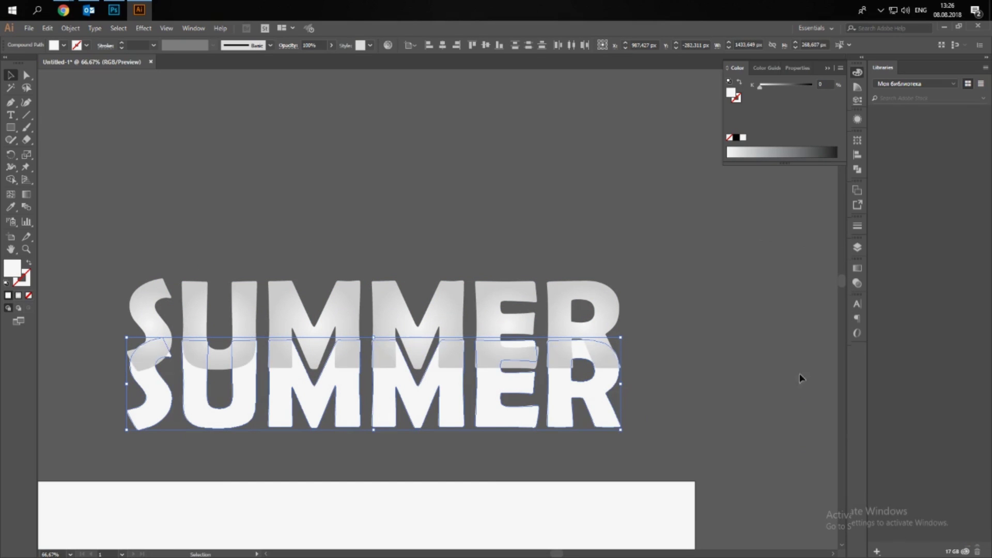
left_click_drag(508, 423, 508, 364)
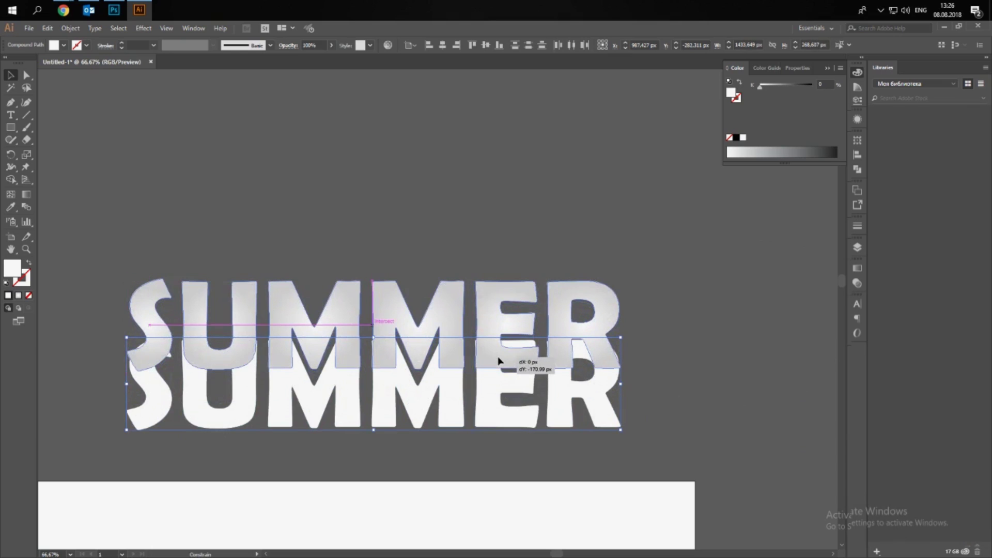
key("Right")
key("Down")
key("Down")
key("Right")
key("Right")
key("Right")
key("Right")
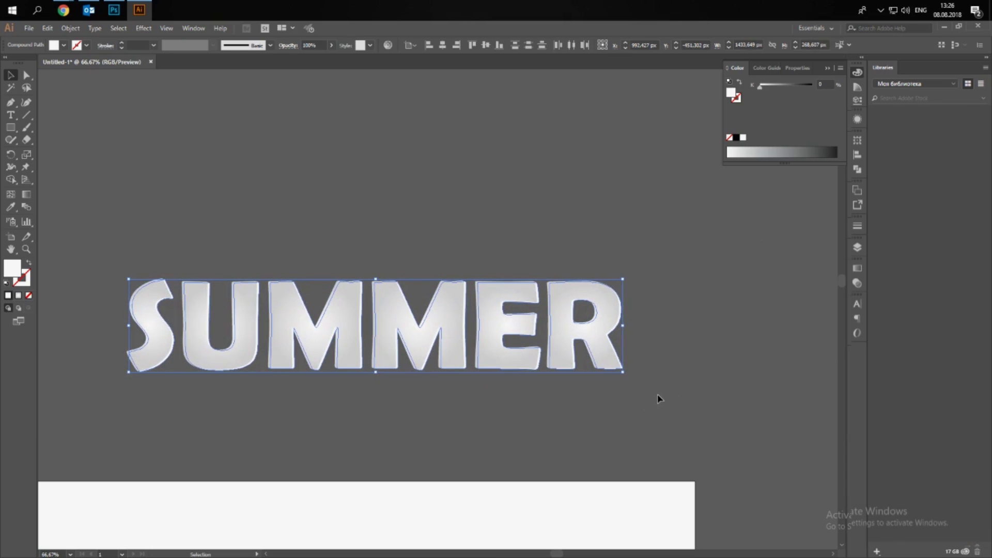
key("Right")
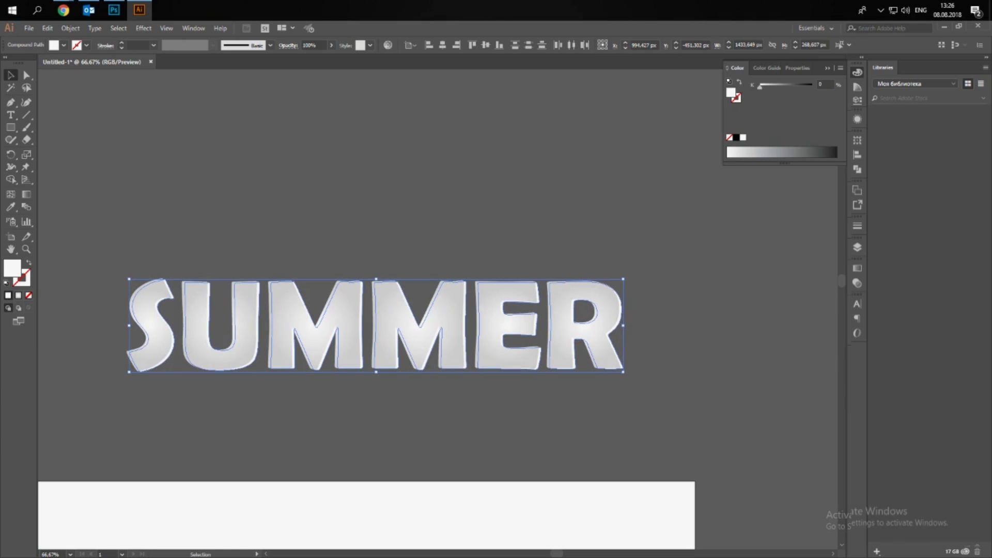
left_click(740, 412)
- Paste the S letter into the Photoshop document as a smart object
scroll(150, 323, "up", 1)
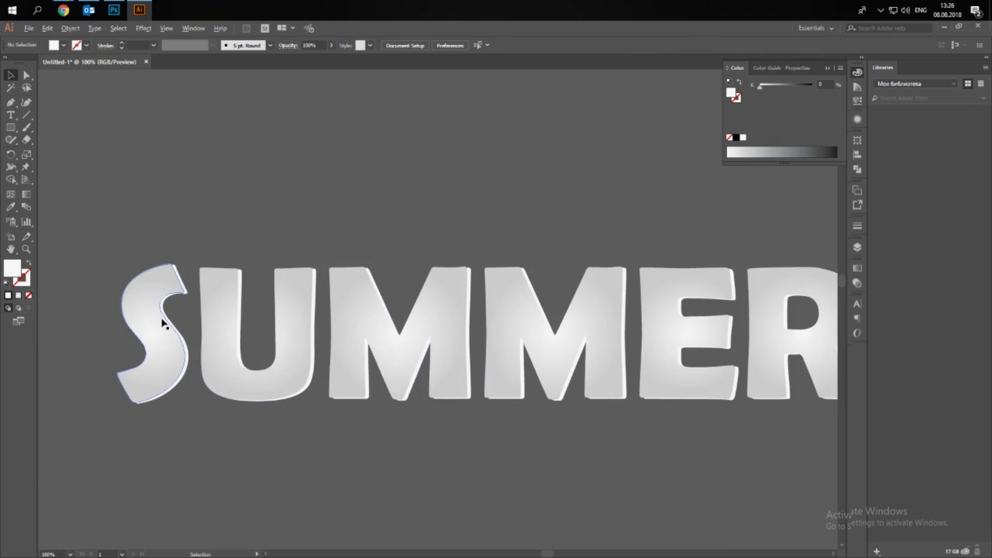
scroll(153, 350, "down", 1)
left_click(147, 380)
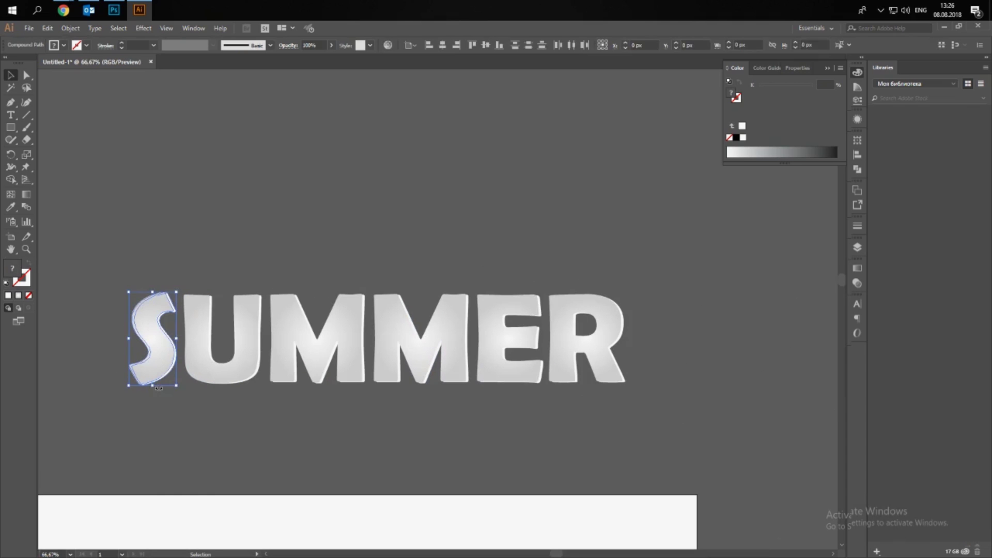
left_click(114, 9)
key("ctrl+v")
key("Return")
key("Return")
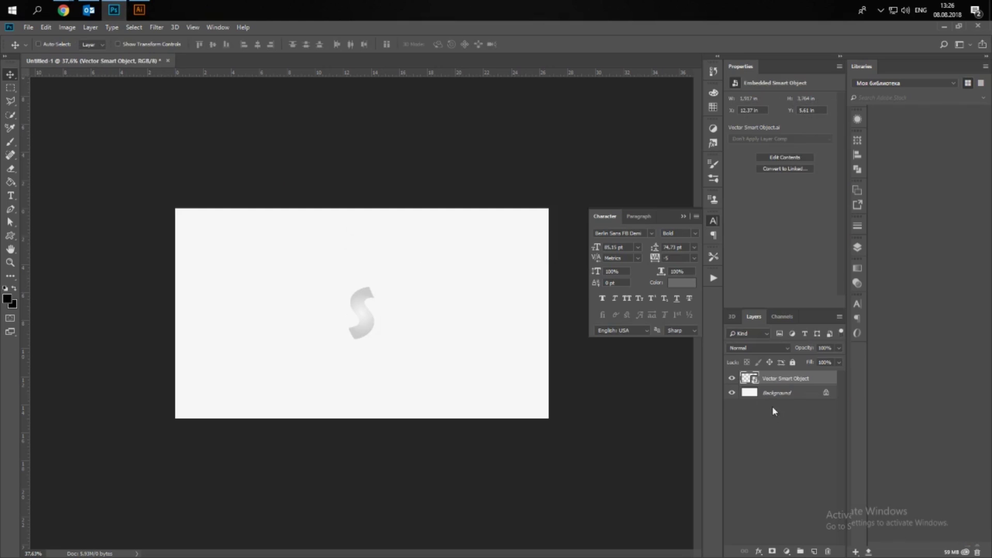
- Add a bright cyan-blue Solid Color fill layer above the Background
left_click(772, 392)
left_click(786, 552)
left_click(808, 370)
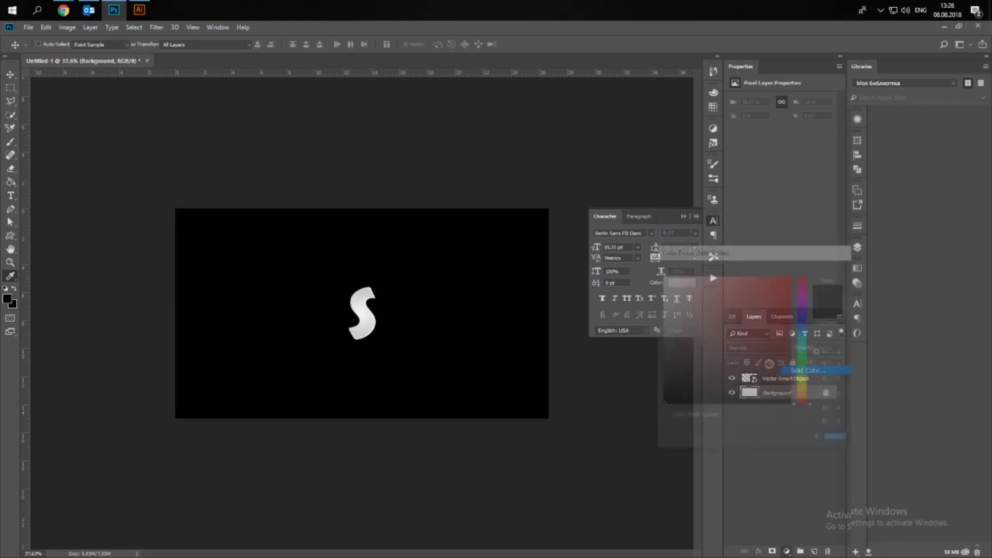
left_click_drag(807, 321, 808, 335)
left_click(764, 288)
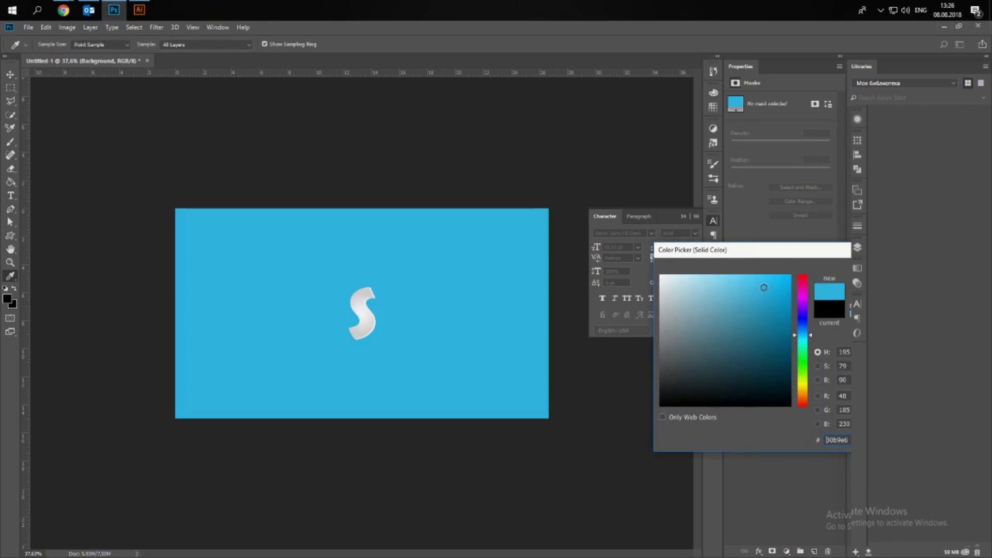
key("Return")
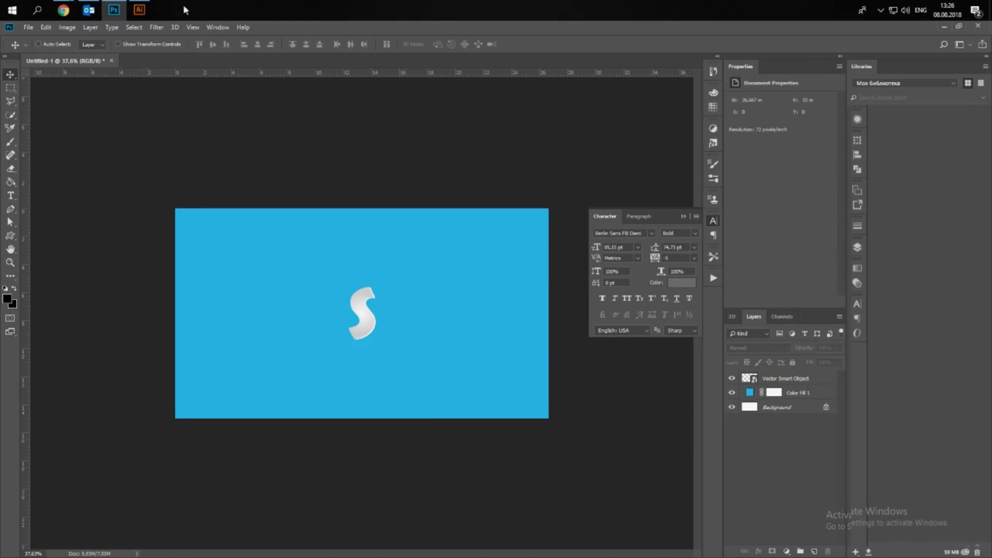
- Paste the U from Illustrator into Photoshop as a smart object
key("alt+Tab")
left_click(219, 372)
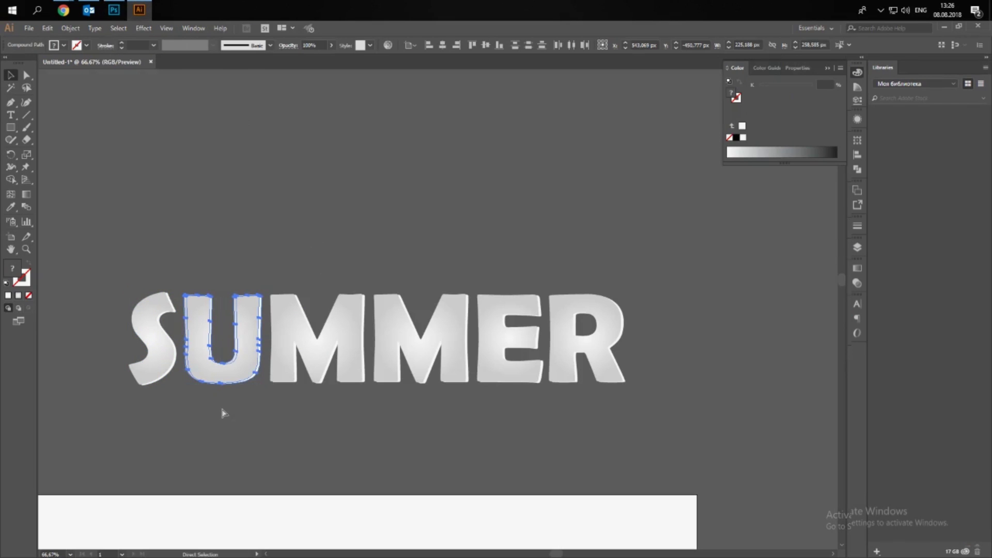
left_click(114, 10)
key("ctrl+v")
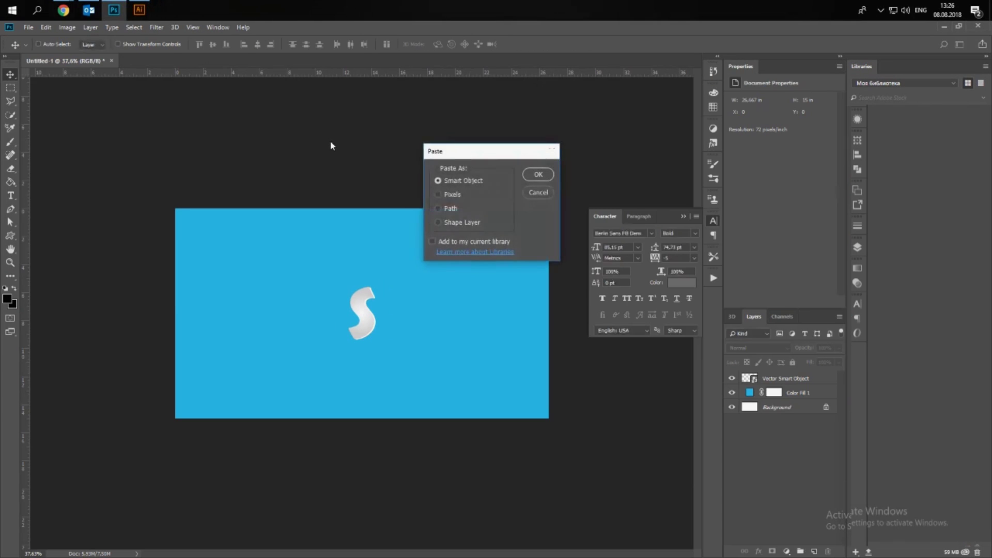
key("Return")
- Paste the M twice into Photoshop as smart objects for both Ms
left_click(136, 11)
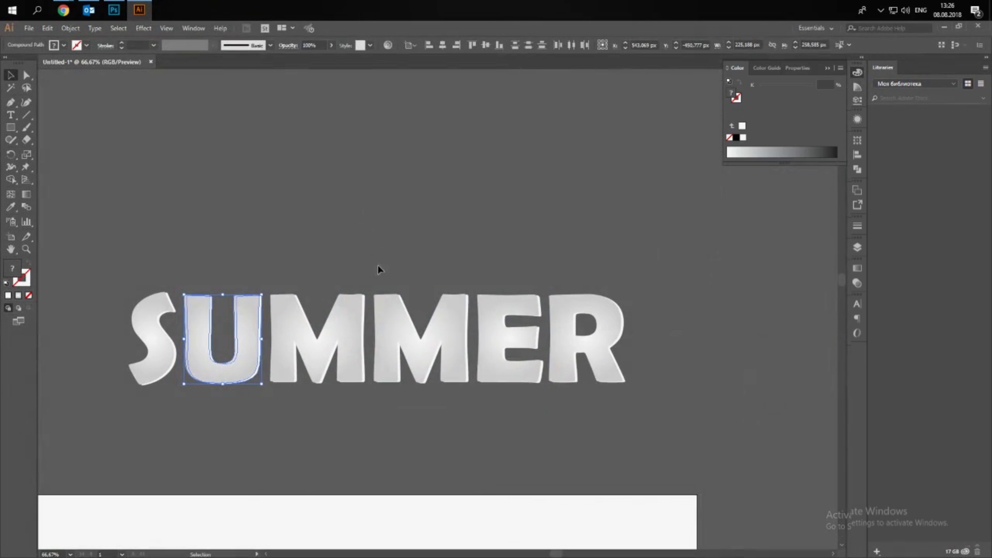
key("a")
left_click(332, 376)
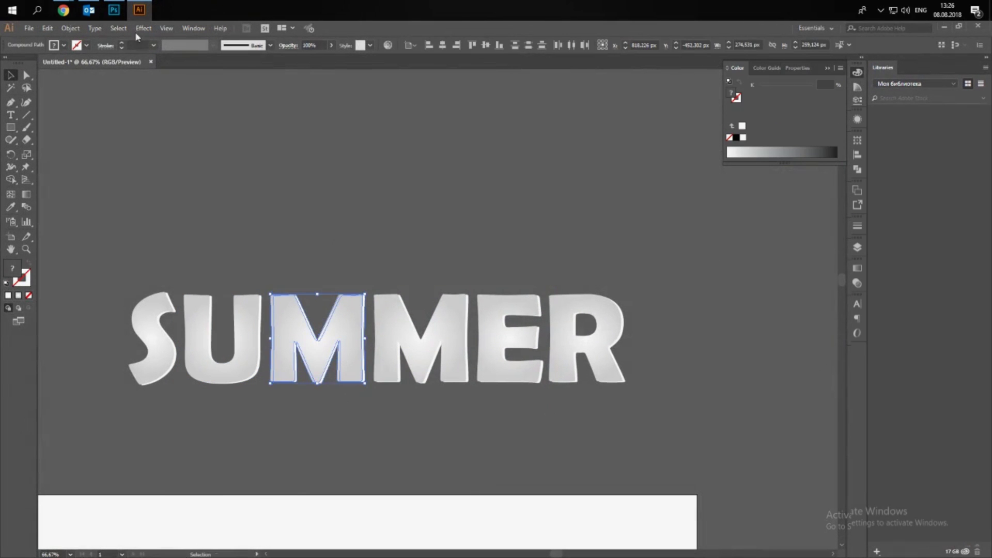
key("ctrl+c")
key("alt+Tab")
key("ctrl+v")
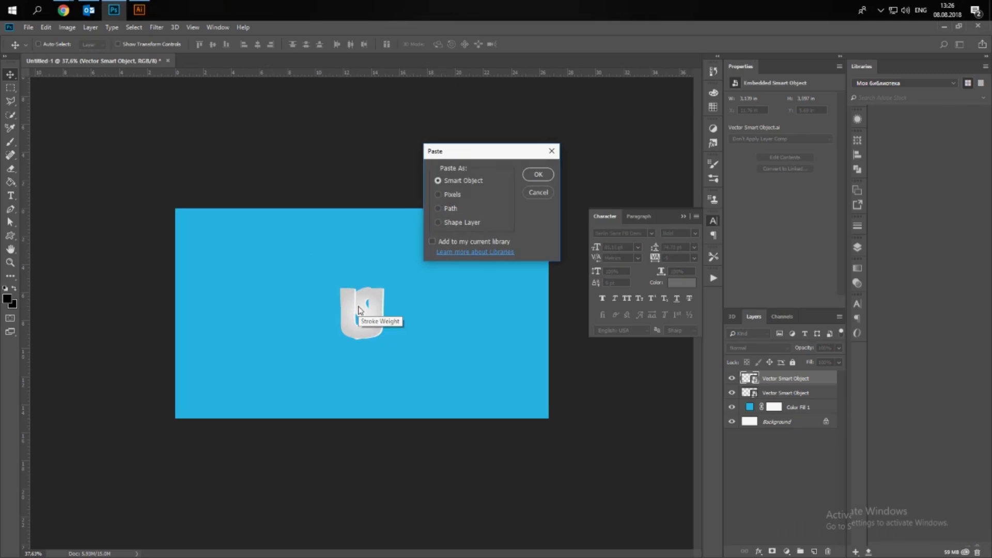
key("Return")
key("Return")
key("ctrl+v")
key("Return")
key("Return")
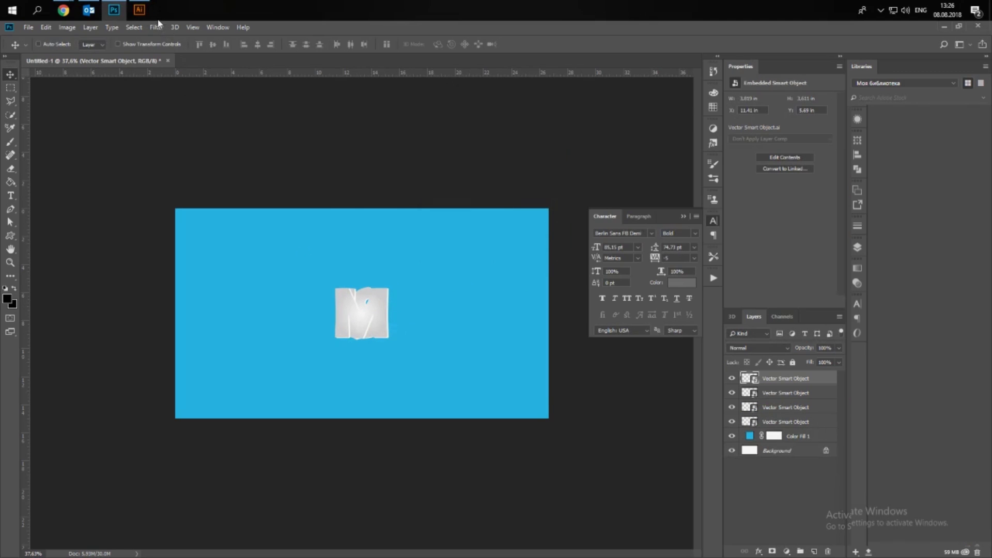
- Paste the E and R letters into Photoshop as smart objects
left_click(140, 9)
left_click_drag(511, 270, 496, 454)
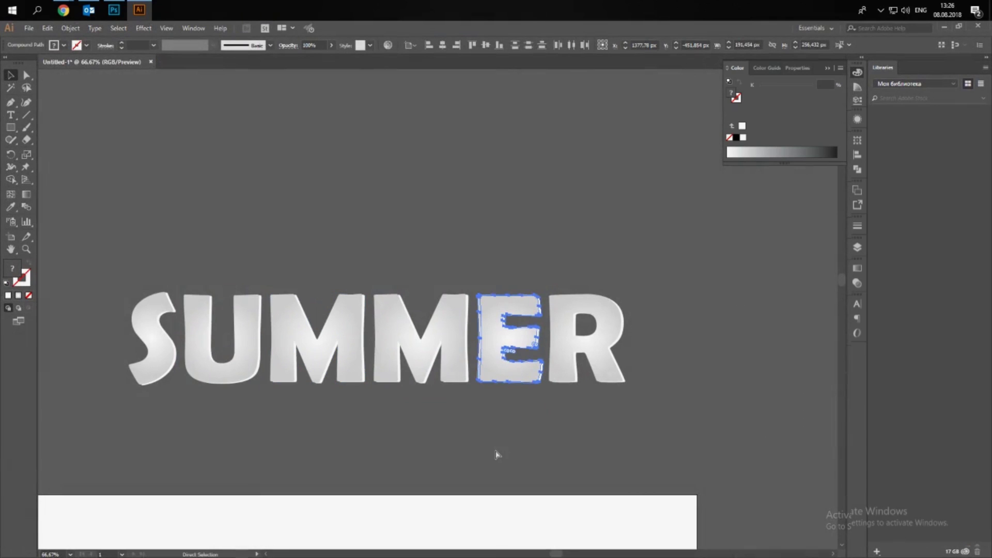
key("ctrl+c")
left_click(114, 9)
key("ctrl+v")
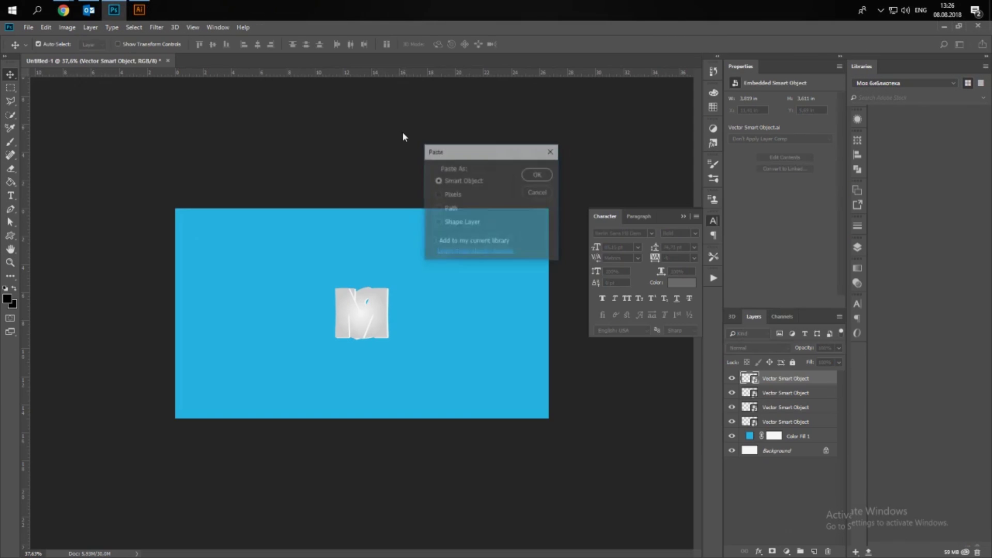
key("Return")
key("Return")
left_click(140, 10)
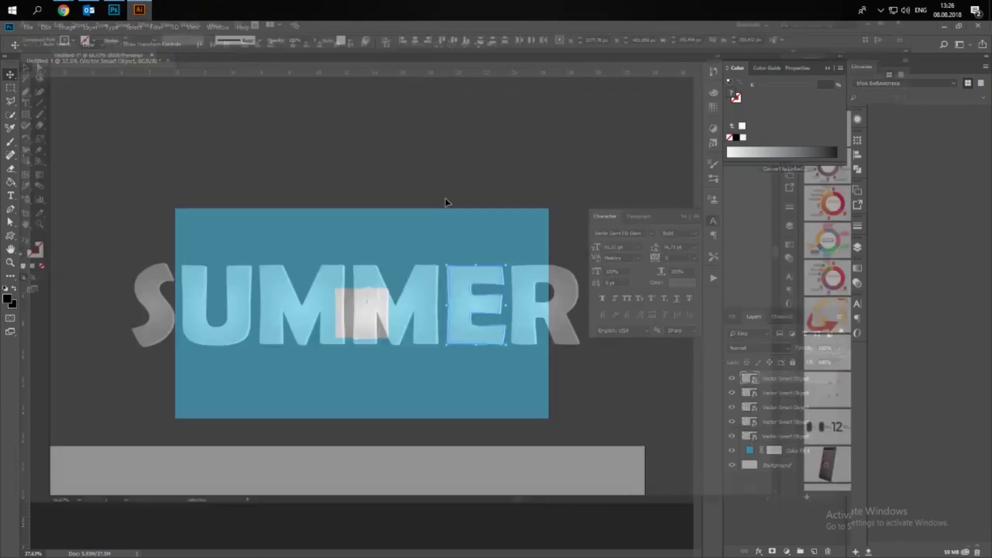
left_click_drag(600, 247, 620, 439)
key("ctrl+c")
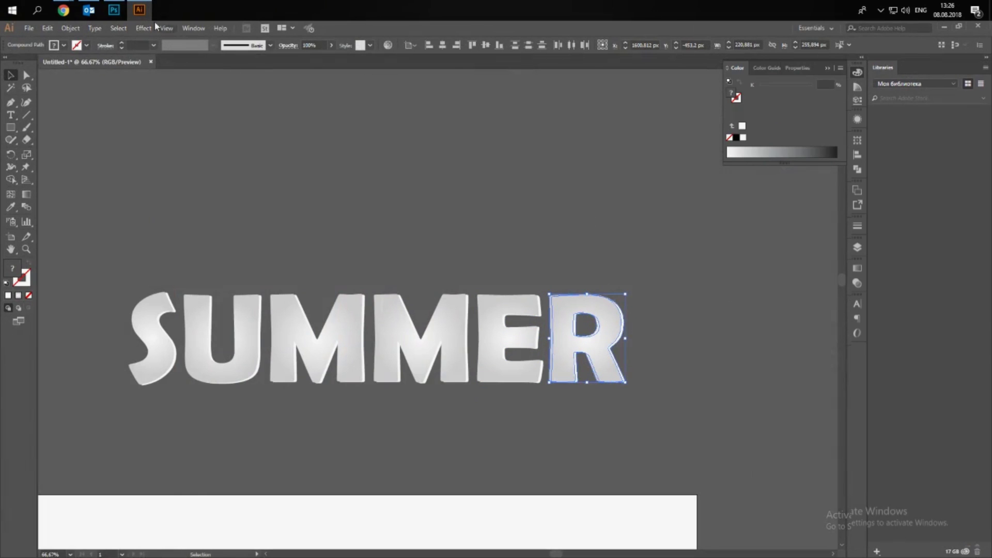
left_click(114, 9)
key("ctrl+v")
key("Return")
key("Return")
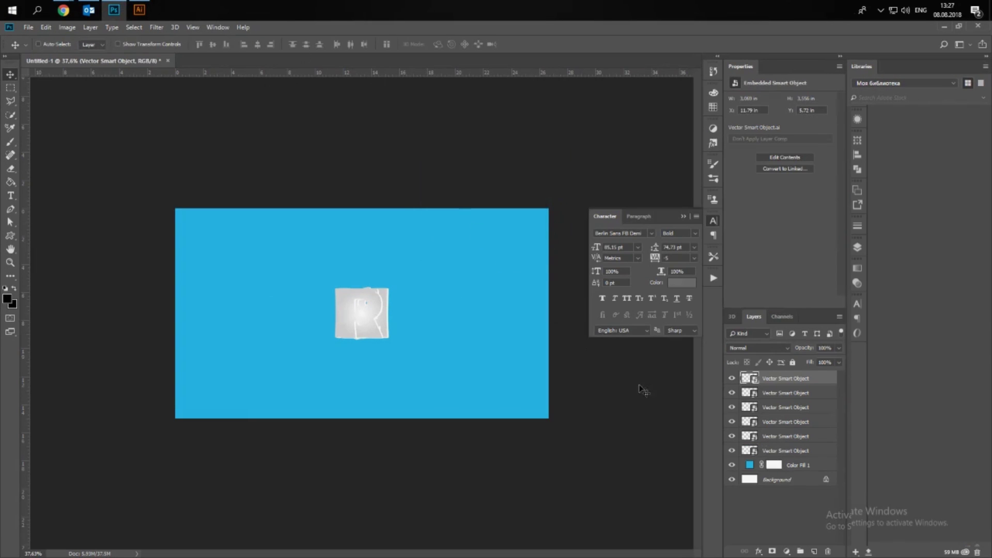
- Deepen the blue fill and lay out S, U and the first M left to right
double_click(748, 465)
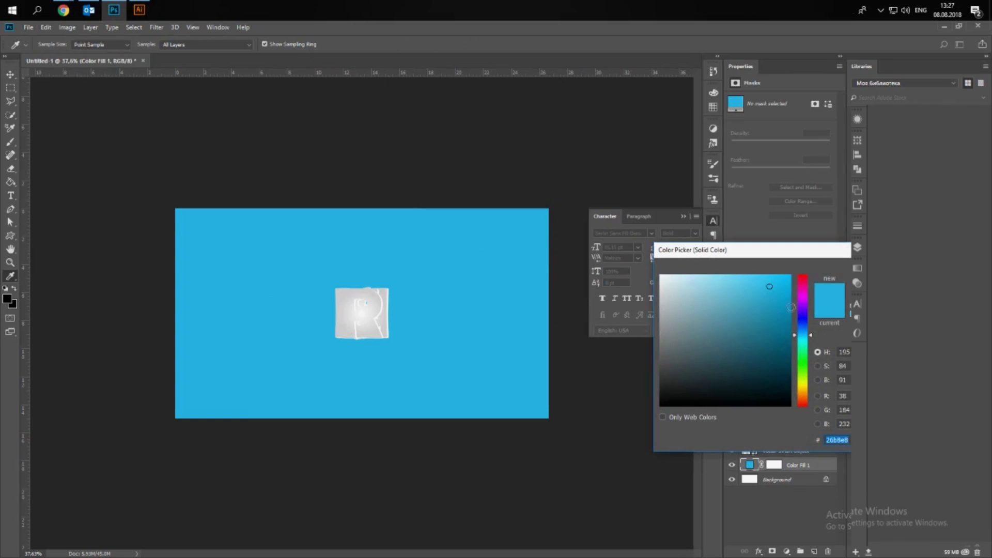
left_click(778, 310)
key("Return")
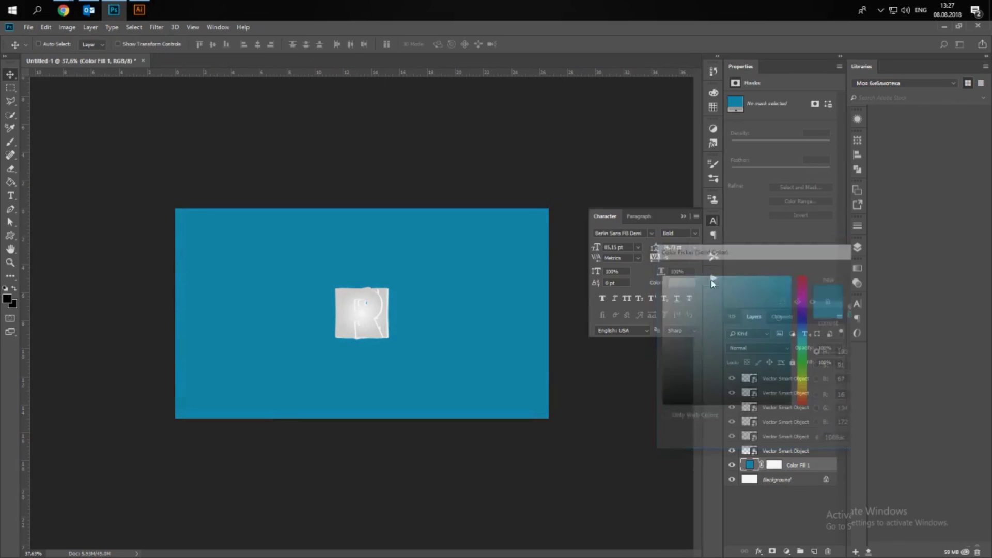
scroll(341, 331, "up", 2)
left_click(804, 451)
left_click_drag(439, 372, 283, 372)
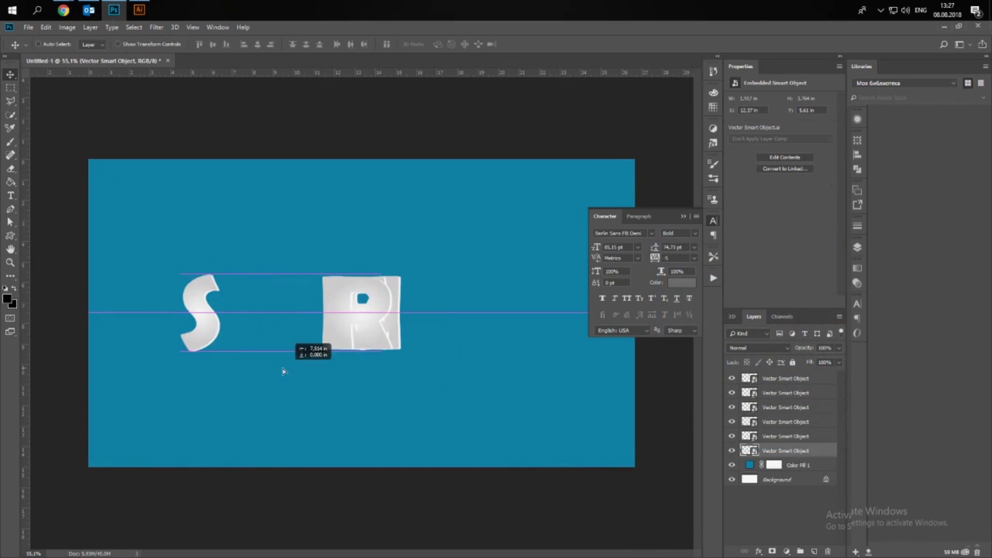
left_click(785, 436)
left_click_drag(546, 387, 445, 388)
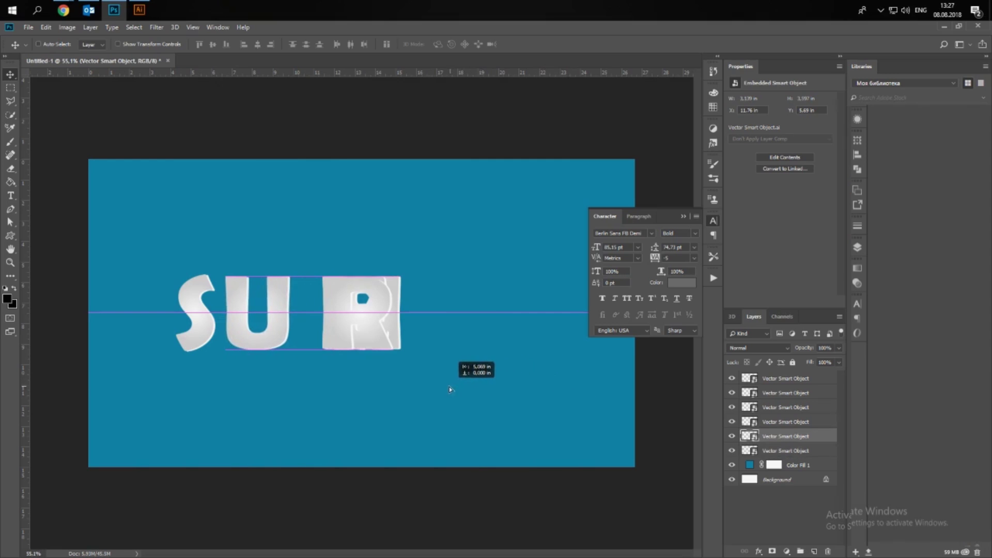
left_click(791, 425)
left_click_drag(498, 362, 467, 362)
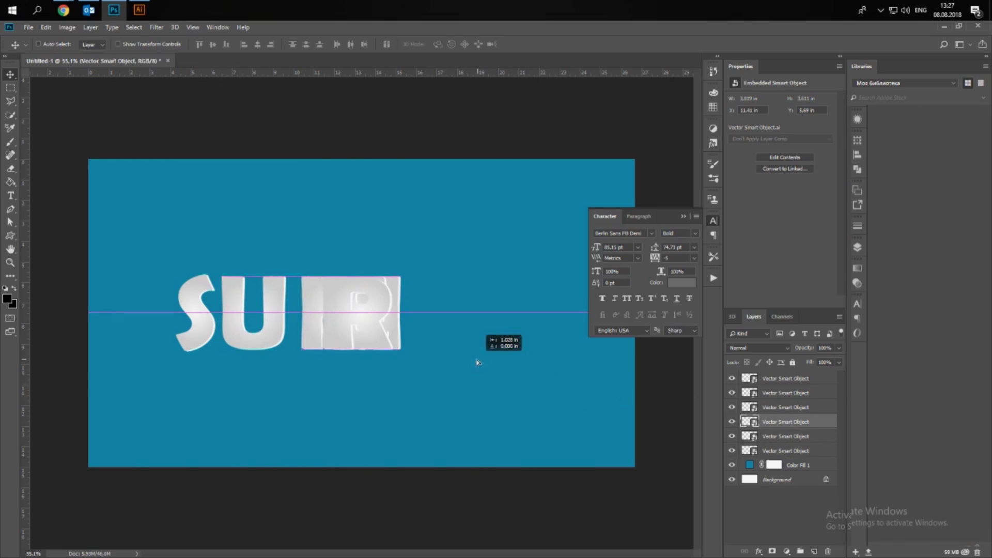
- Place the second M, E and R to complete SUMMER, overlapping the U onto the S
left_click(792, 409)
left_click(800, 380, "shift")
left_click_drag(424, 340, 619, 339)
left_click(791, 407)
left_click_drag(528, 351, 394, 350)
left_click(795, 393)
left_click_drag(519, 324, 451, 324)
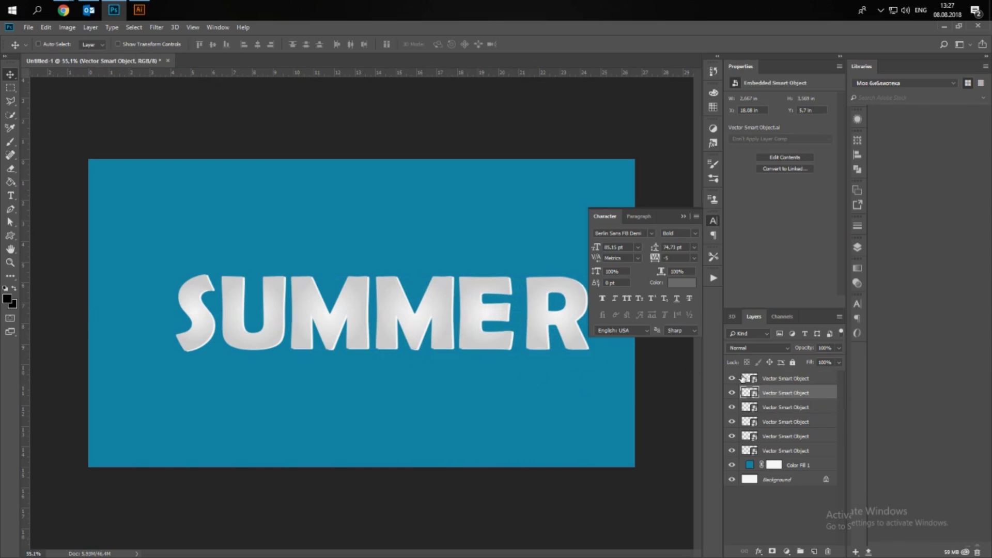
left_click(781, 380)
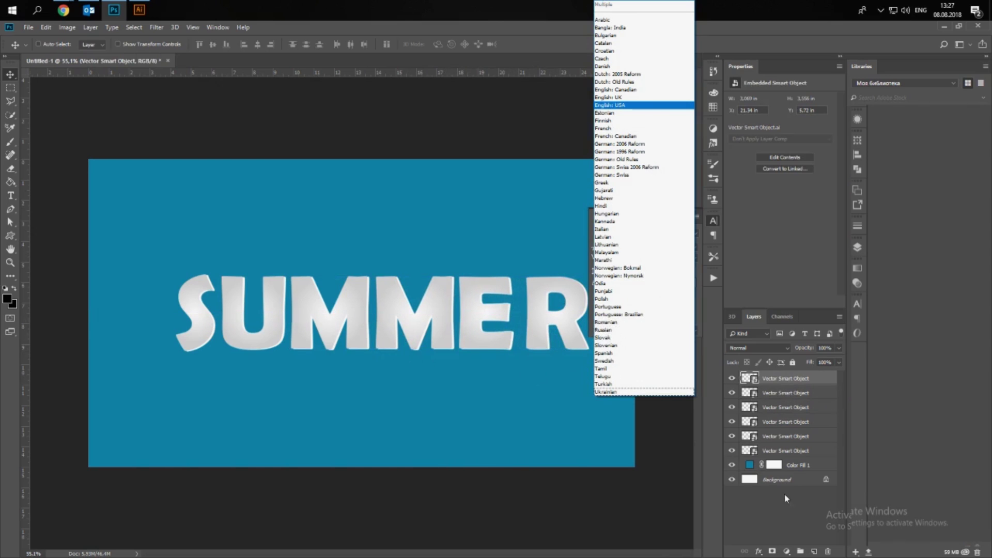
left_click_drag(532, 346, 525, 345)
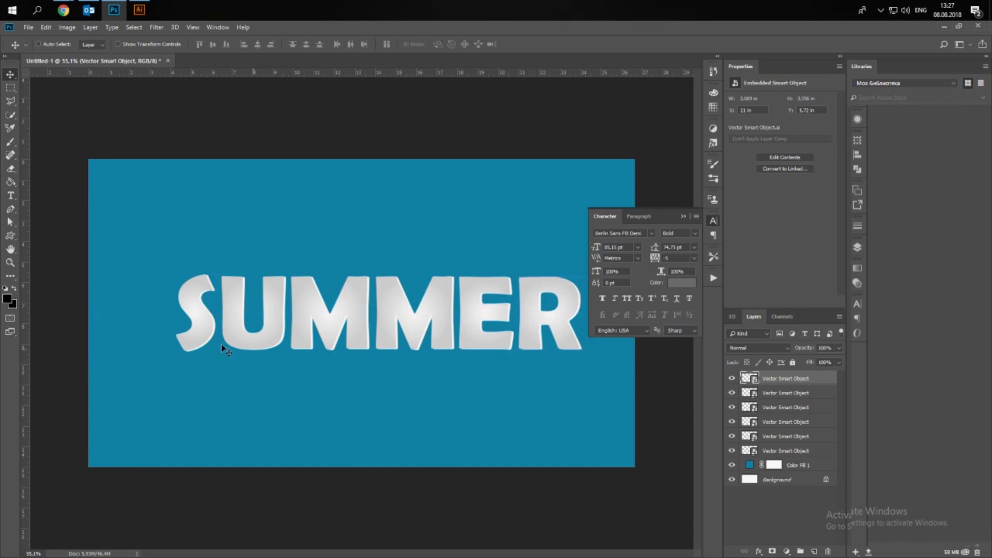
scroll(289, 336, "up", 2)
left_click_drag(212, 318, 196, 318)
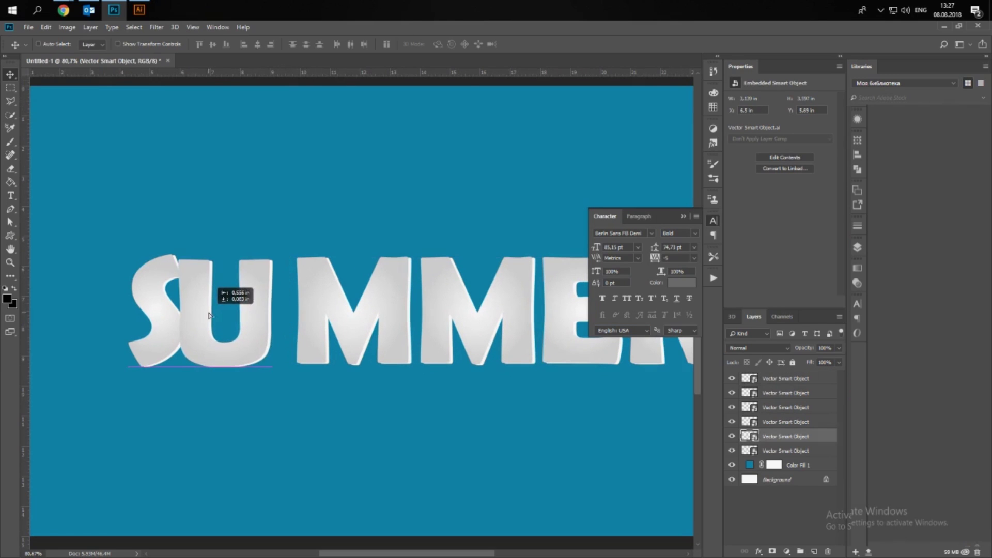
- Rotate the U slightly and nudge it up and to the left
key("ctrl+t")
left_click_drag(327, 287, 323, 230)
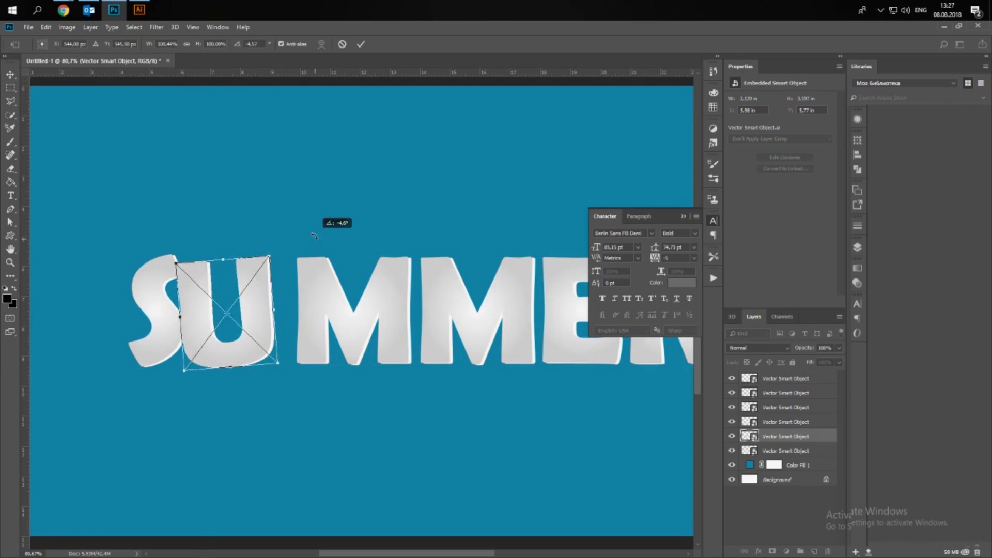
key("Return")
key("Left")
key("Left")
key("Left")
key("Up")
key("Up")
key("Up")
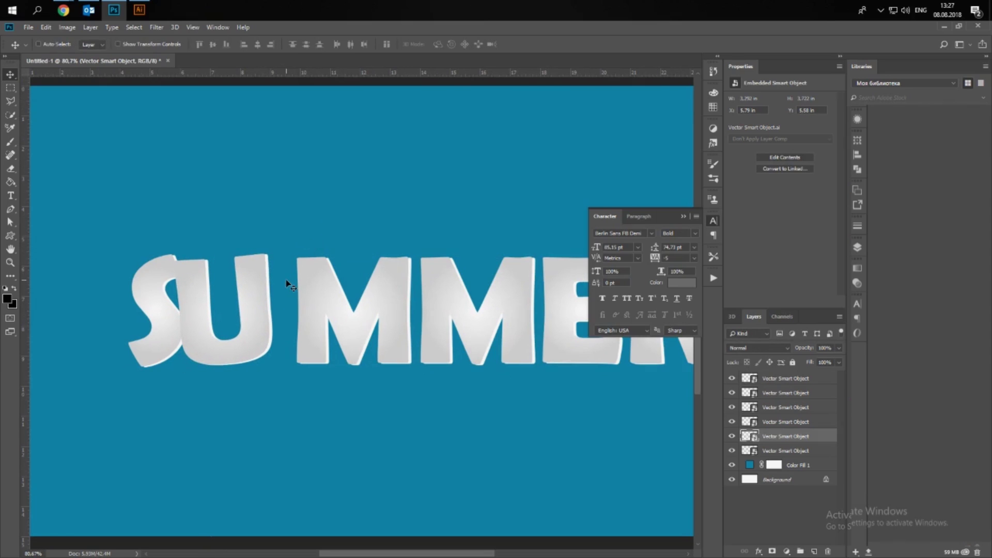
- On a new layer, paint a soft brush shadow where the U overlaps the S
left_click(772, 450)
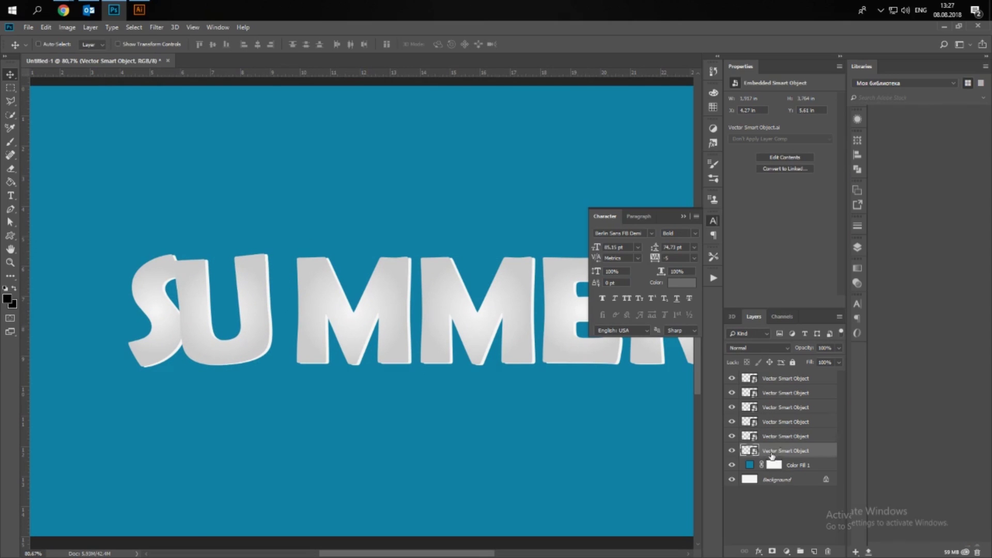
left_click(731, 450)
left_click(730, 451)
left_click(815, 551)
left_click(10, 142)
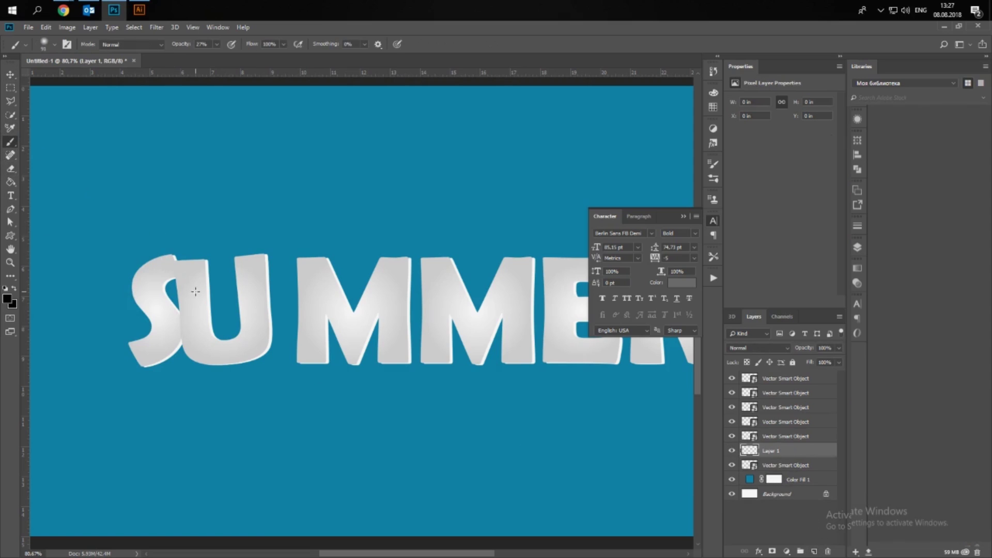
mouse_move(189, 288)
left_mouse_down()
mouse_move(184, 270)
mouse_move(188, 293)
left_mouse_up()
mouse_move(210, 339)
left_mouse_down()
mouse_move(195, 332)
mouse_move(190, 343)
left_mouse_up()
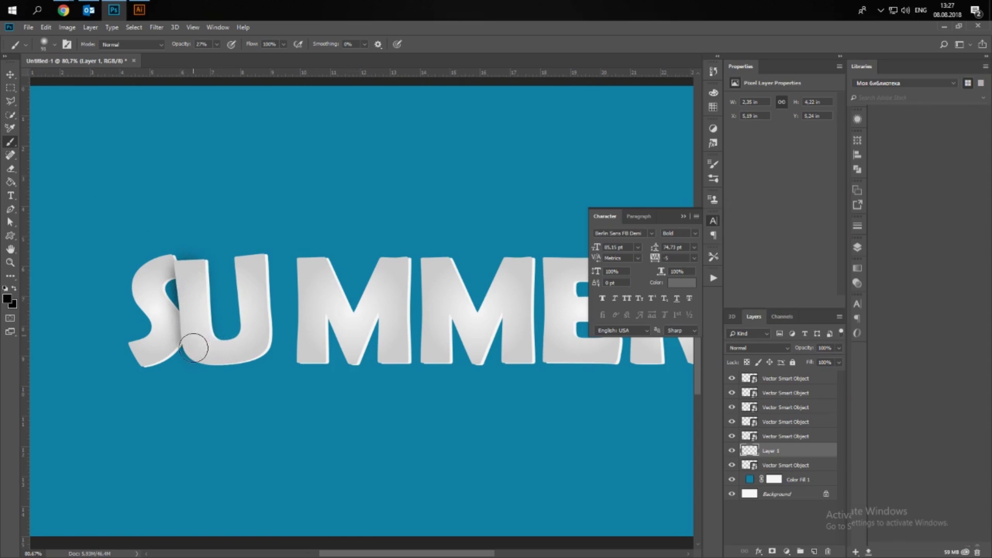
left_click(11, 169)
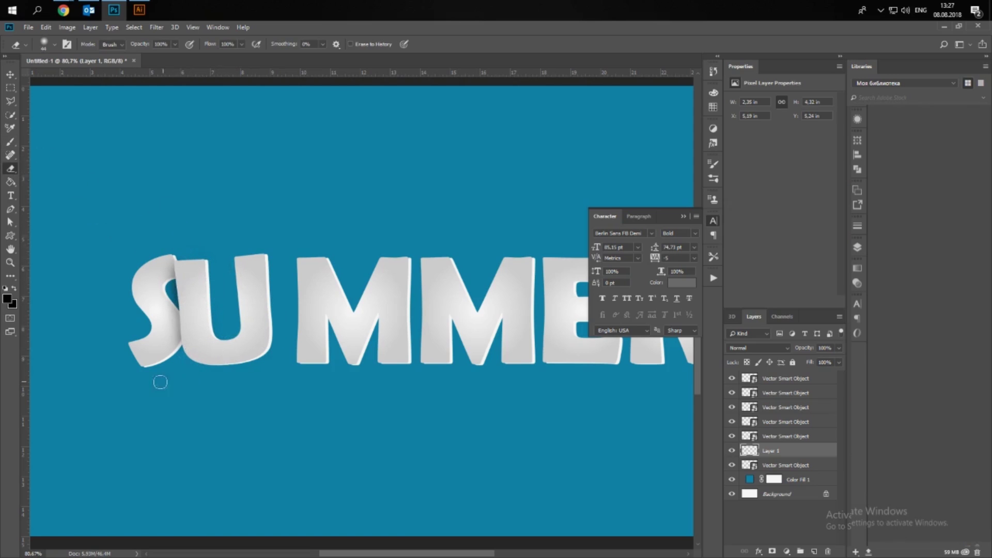
- Slide the first M's layer left against the U
key("v")
right_click(338, 309)
left_click(337, 310)
left_click_drag(338, 310, 307, 310)
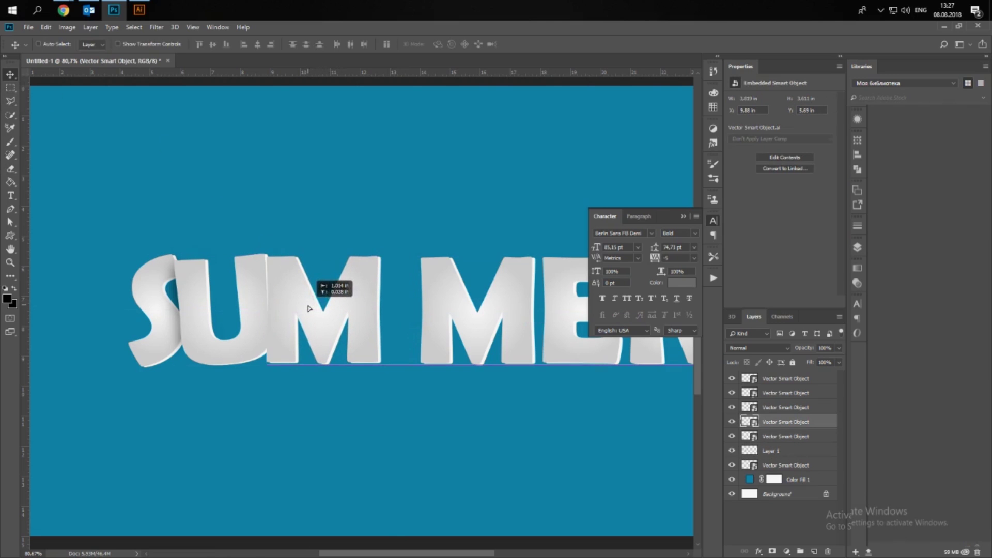
- Rotate the first M about 4.4 degrees
key("ctrl+t")
left_click_drag(401, 248, 420, 257)
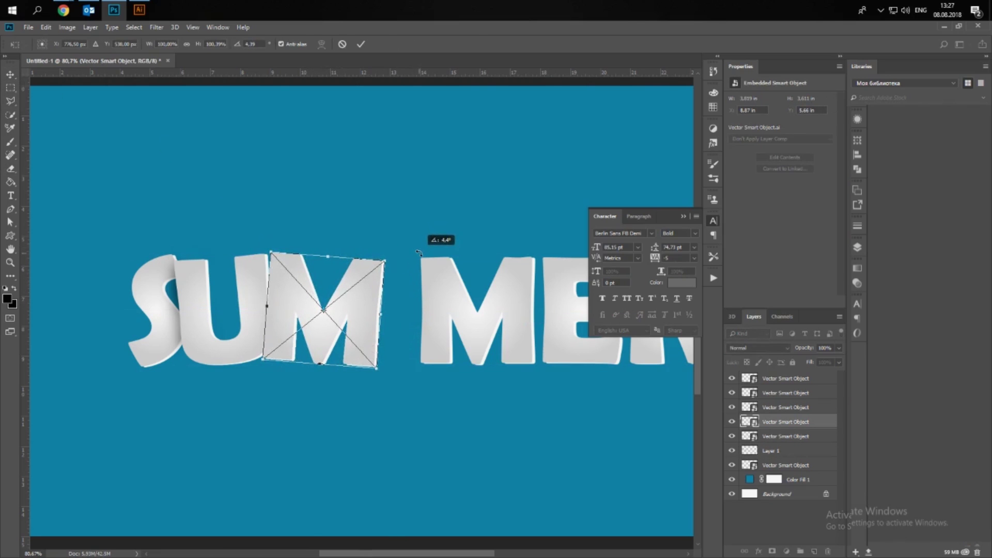
key("Return")
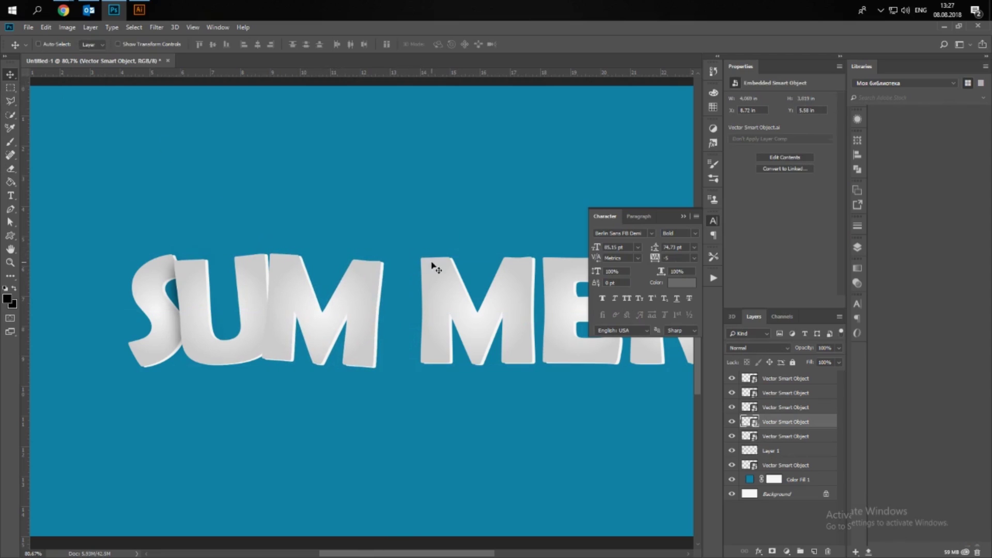
- On a new layer, paint a soft shadow along the U–M boundary and erase its base
left_click(771, 437)
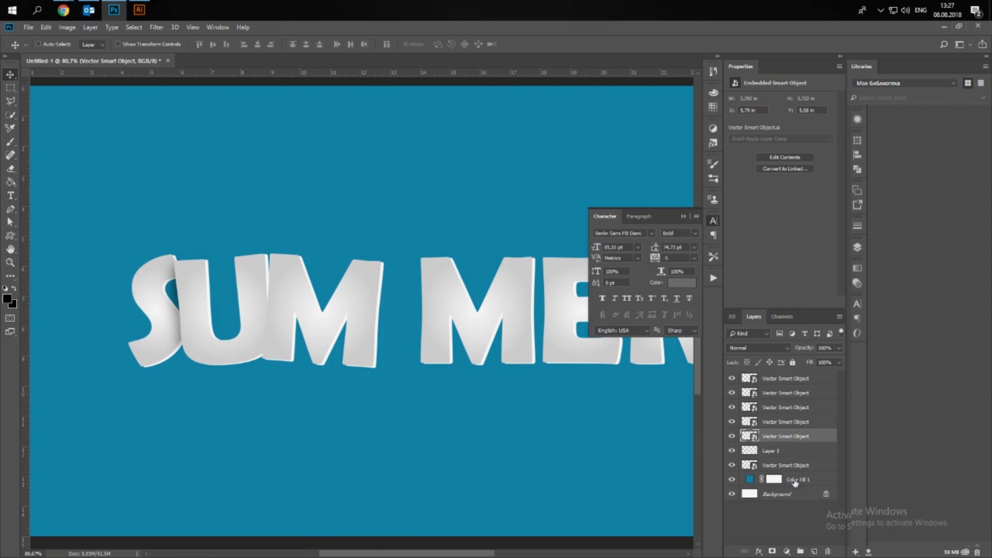
left_click(807, 551)
left_click(10, 141)
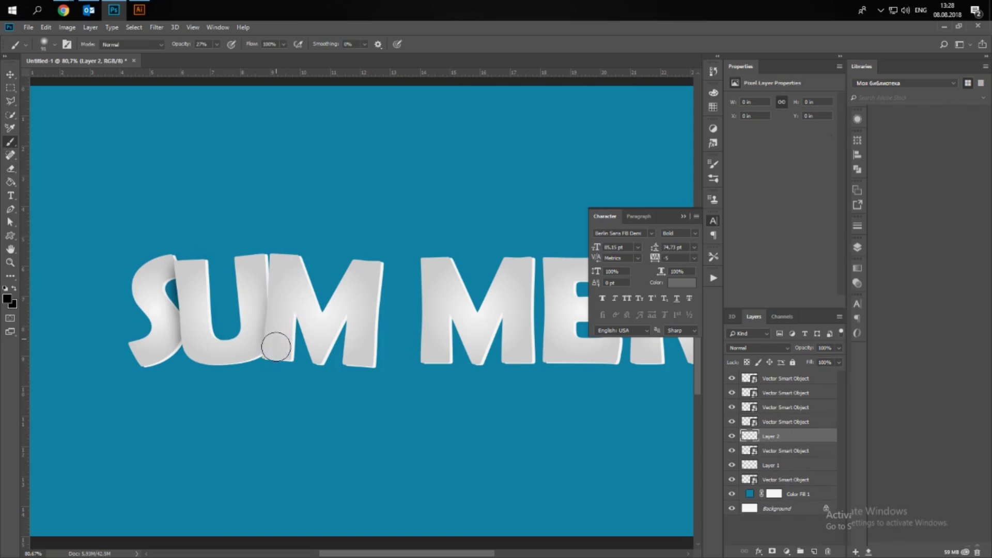
mouse_move(265, 340)
left_mouse_down()
mouse_move(287, 297)
mouse_move(273, 360)
left_mouse_up()
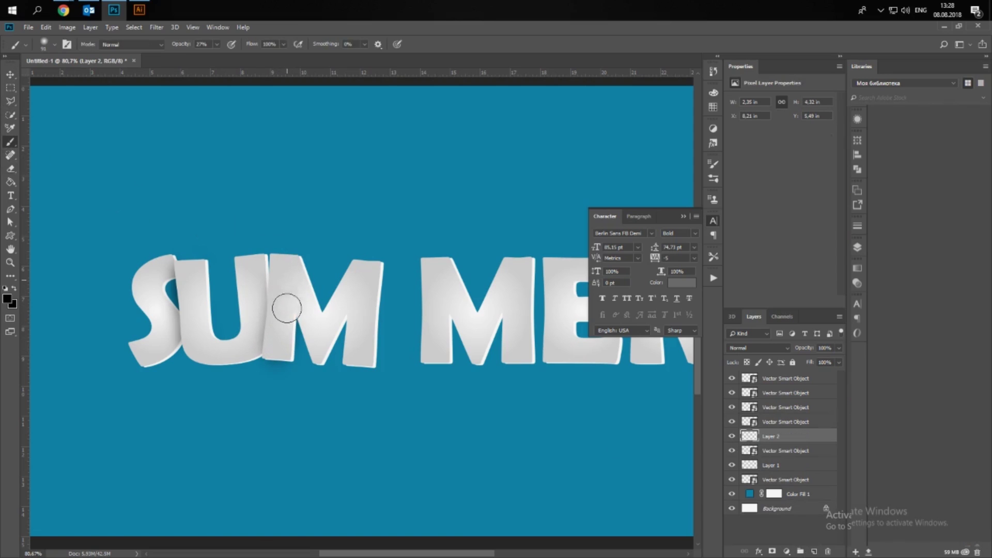
left_click(10, 169)
mouse_move(250, 356)
left_mouse_down()
mouse_move(294, 337)
mouse_move(276, 375)
left_mouse_up()
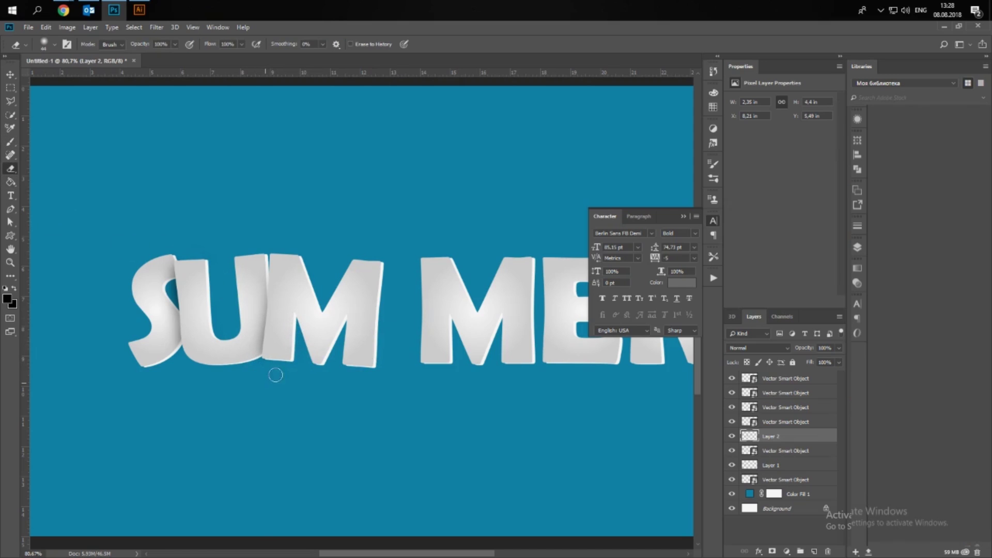
- Slide the second M left against the first and enlarge it slightly
left_click(797, 408)
left_click(11, 74)
left_click_drag(440, 200, 396, 199)
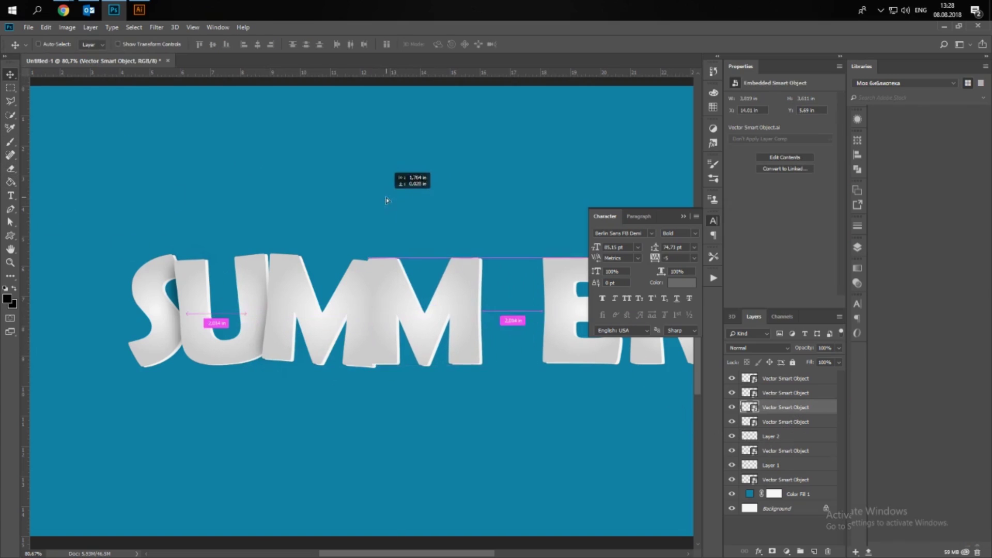
key("ctrl+t")
mouse_move(491, 259)
left_mouse_down()
mouse_move(496, 253)
mouse_move(473, 263)
left_mouse_up()
key("Return")
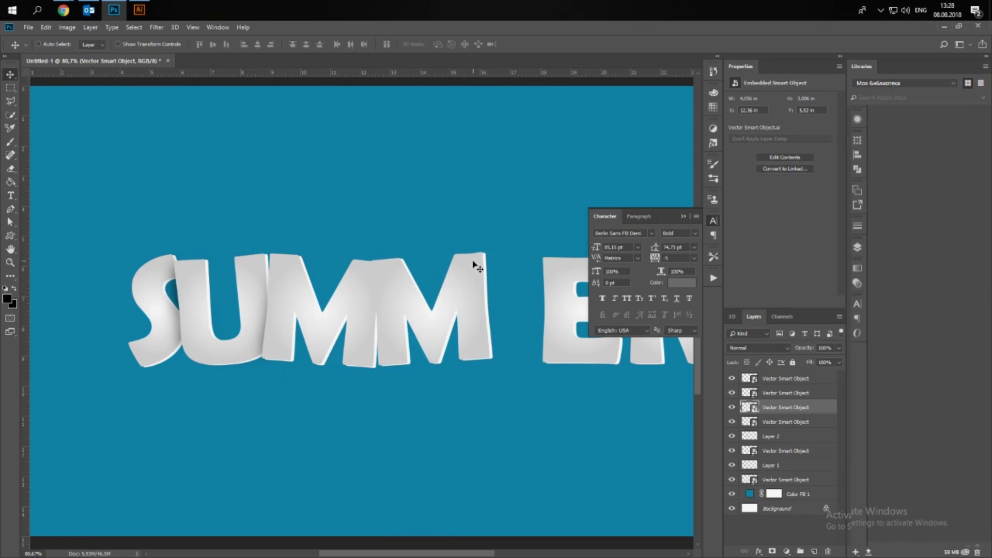
- On a new layer, paint a soft shadow over the M–M junction
left_click(802, 423)
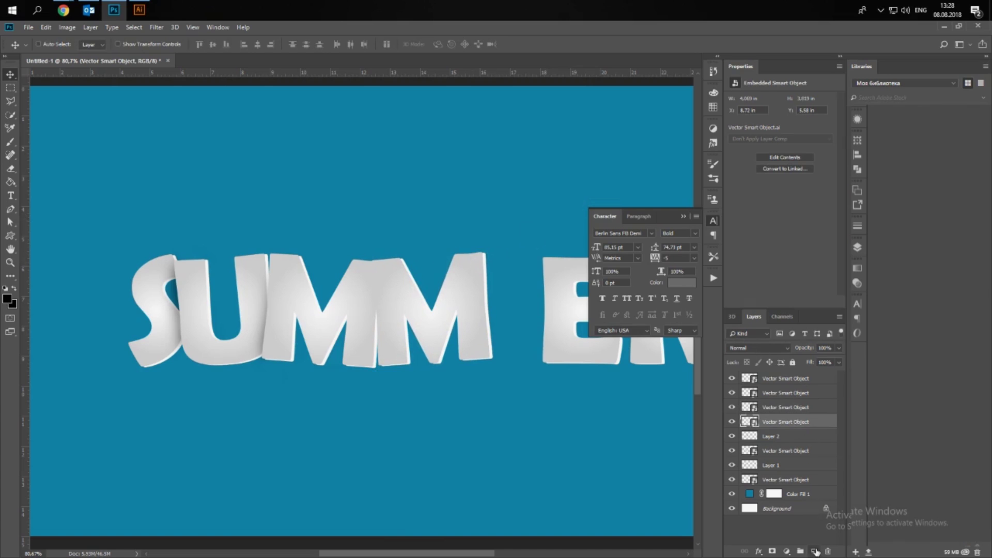
left_click(816, 552)
left_click(11, 142)
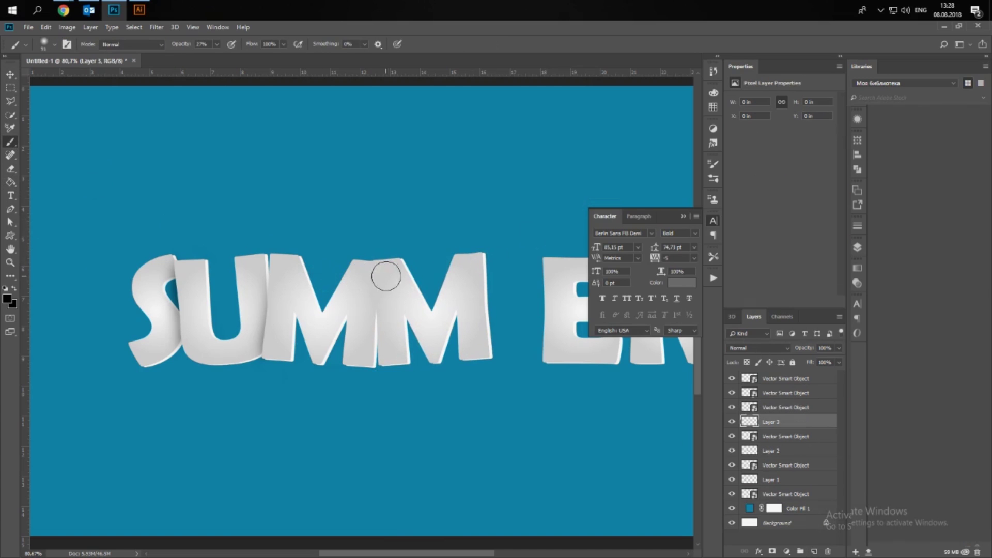
left_click_drag(394, 283, 388, 270)
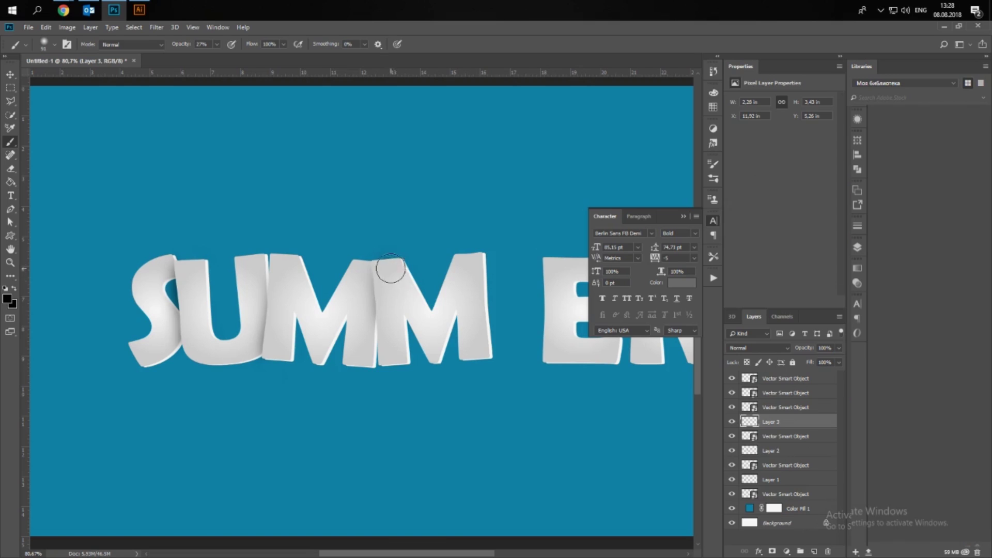
left_click_drag(396, 315, 390, 326)
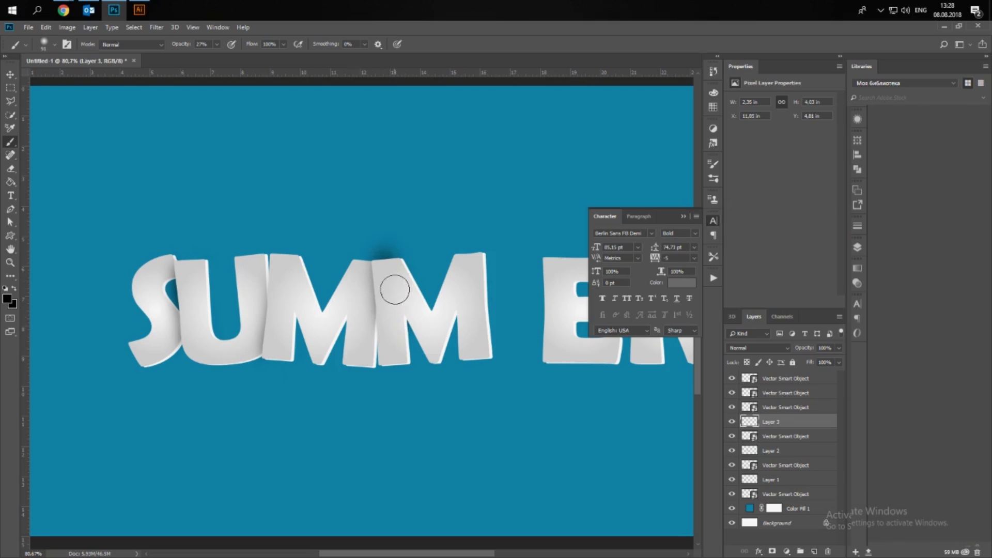
- Widen and reposition the M–M shadow, then erase it above the letter tops
key("ctrl+t")
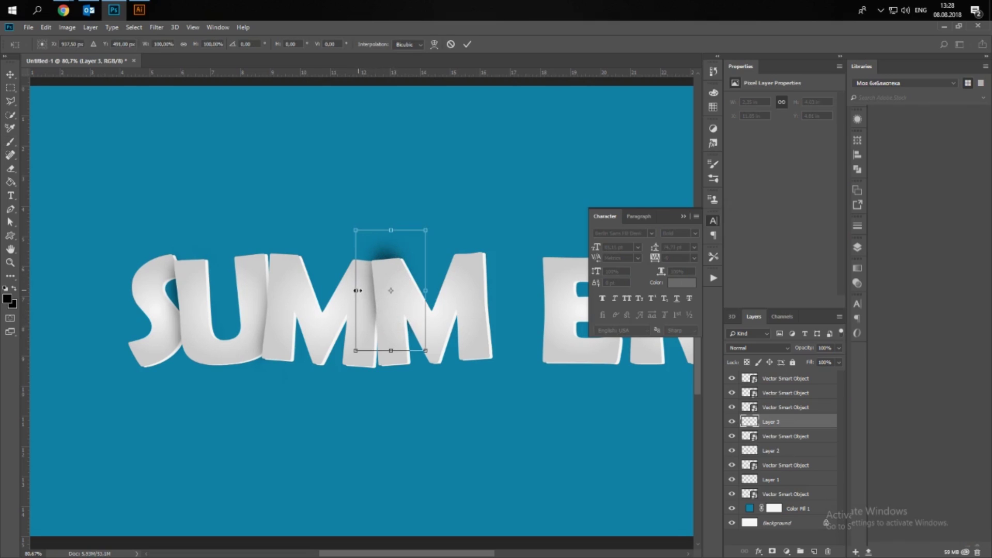
left_click_drag(358, 291, 342, 291)
key("Return")
key("b")
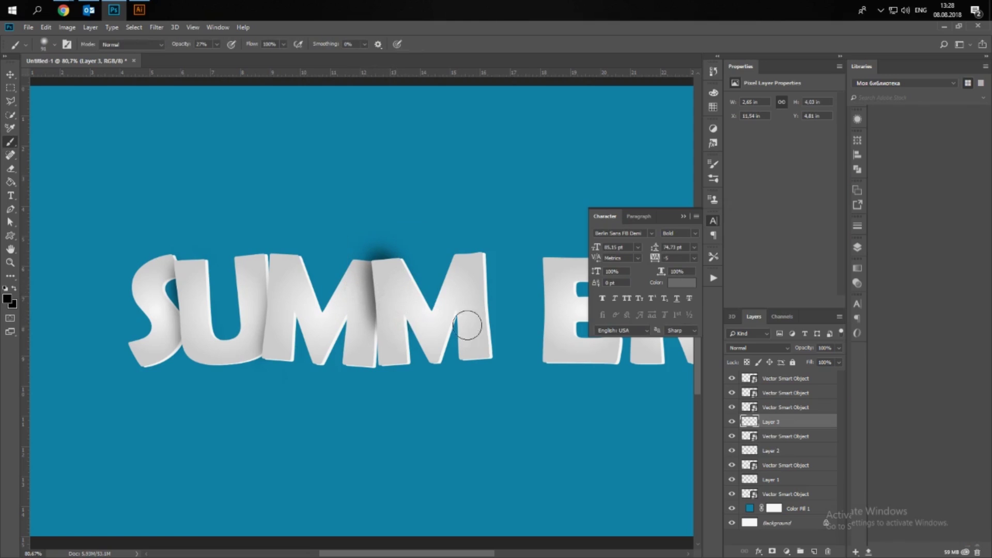
key("v")
left_click_drag(356, 209, 363, 211)
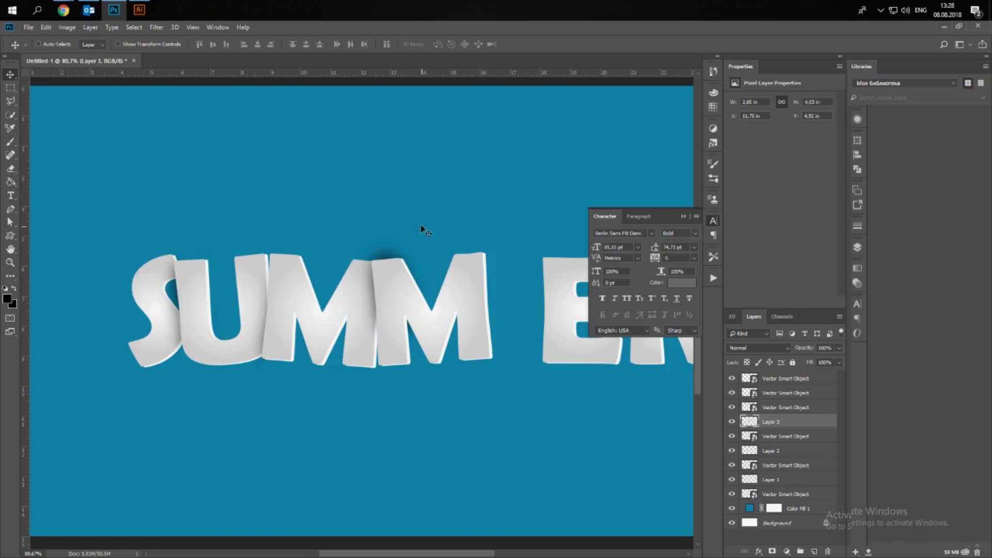
left_click(10, 169)
left_click_drag(371, 253, 411, 261)
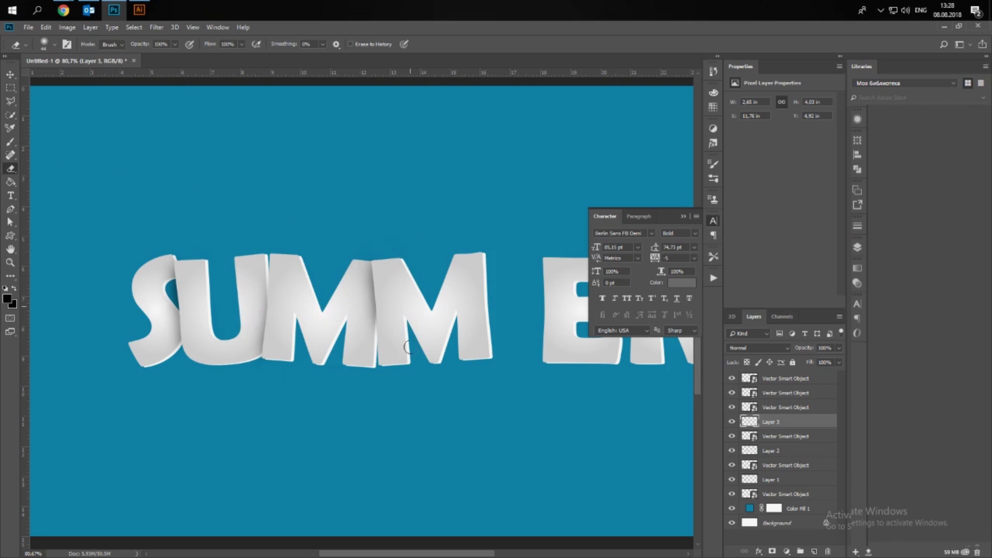
left_click(12, 74)
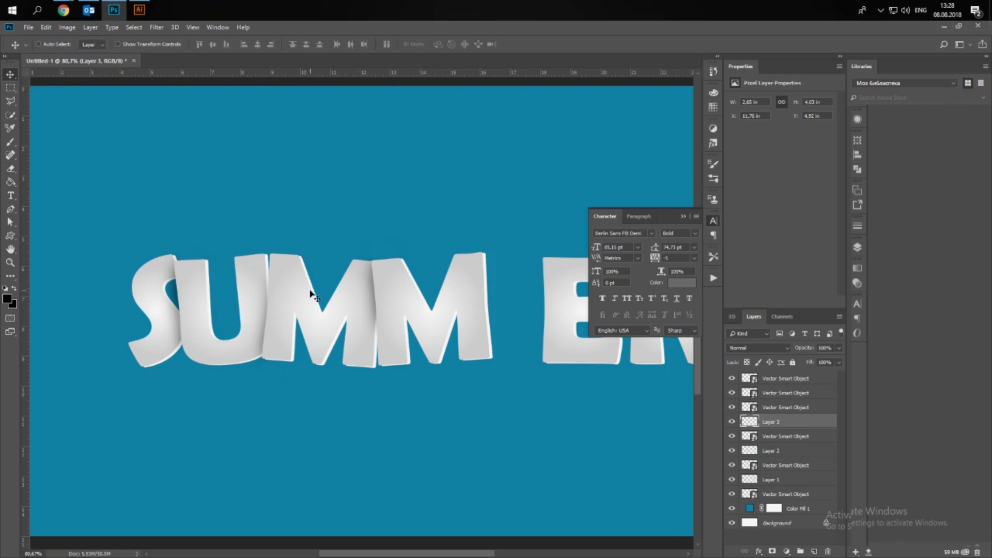
scroll(312, 294, "down", 2)
scroll(312, 294, "up", 1)
- Slide the E left beside the second M and rotate it about 2.8 degrees
right_click(535, 309)
left_click(548, 314)
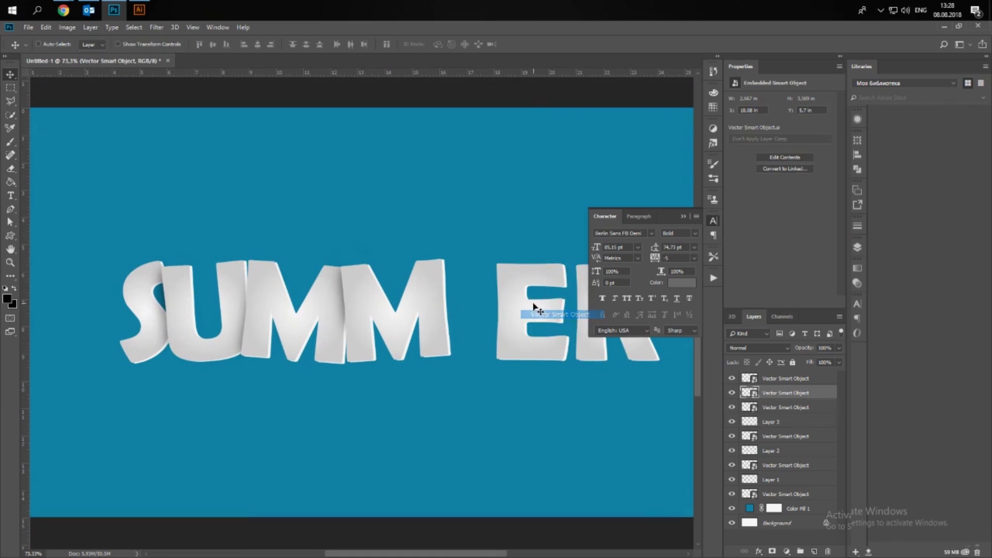
left_click_drag(534, 309, 491, 309)
key("ctrl+t")
left_click_drag(551, 256, 557, 263)
left_click_drag(498, 284, 492, 284)
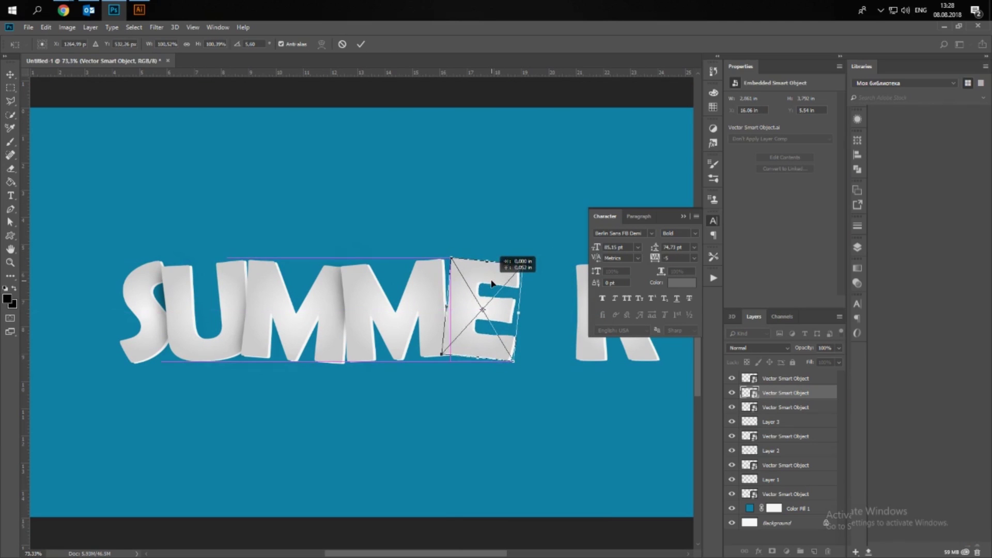
key("Return")
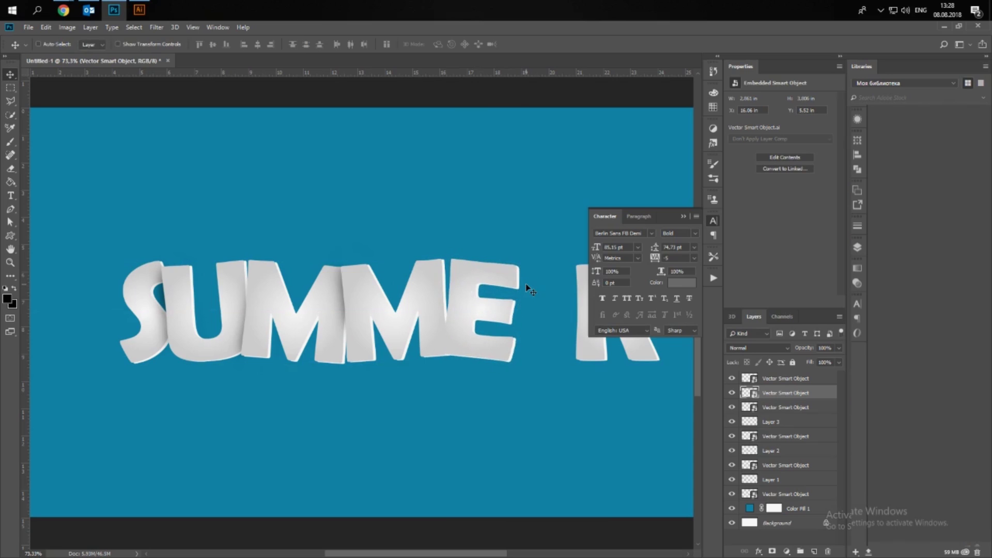
- On a new layer, paint soft dark shading near the E's bottom, then lighten part of it
left_click(780, 407)
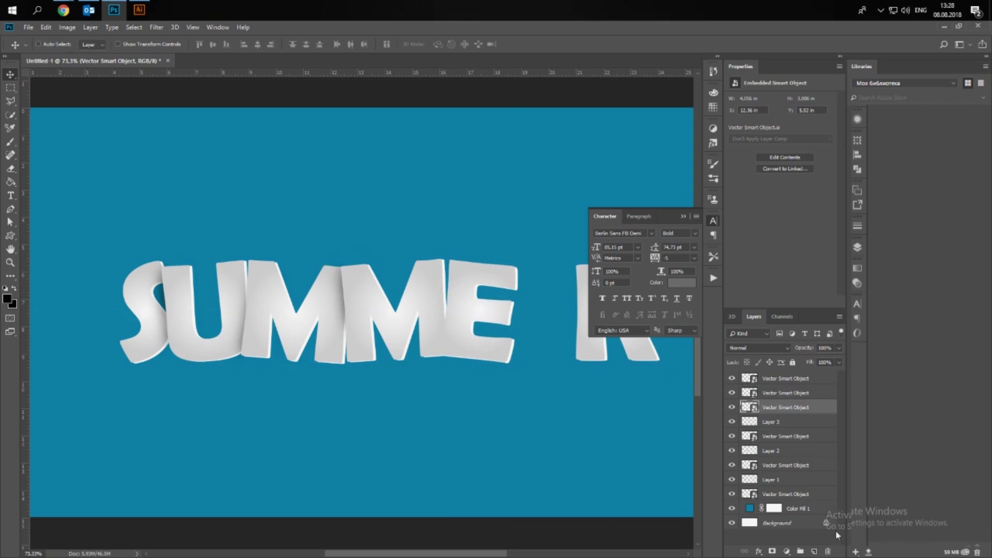
left_click(814, 552)
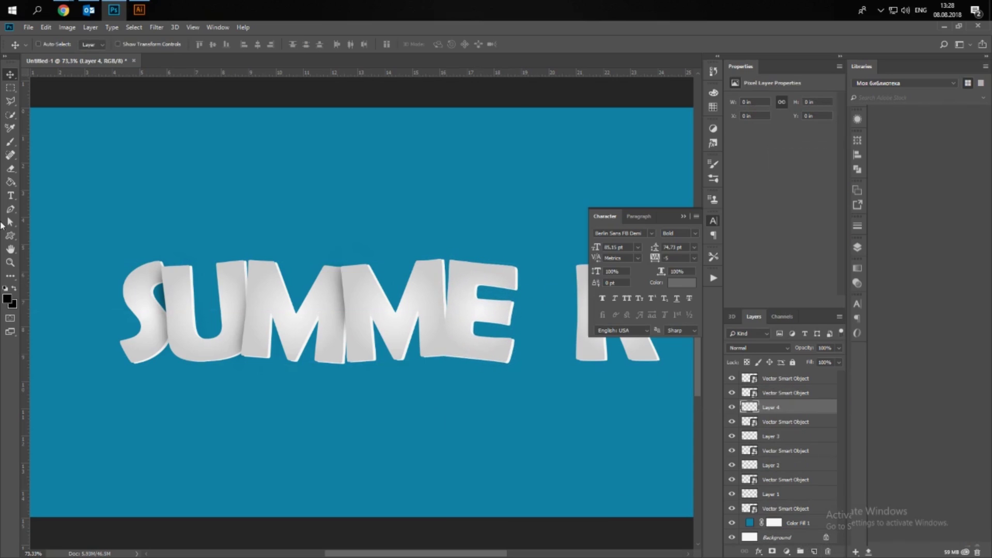
left_click(10, 144)
mouse_move(437, 313)
left_mouse_down()
mouse_move(459, 301)
mouse_move(455, 339)
mouse_move(465, 299)
mouse_move(449, 333)
mouse_move(454, 356)
left_mouse_up()
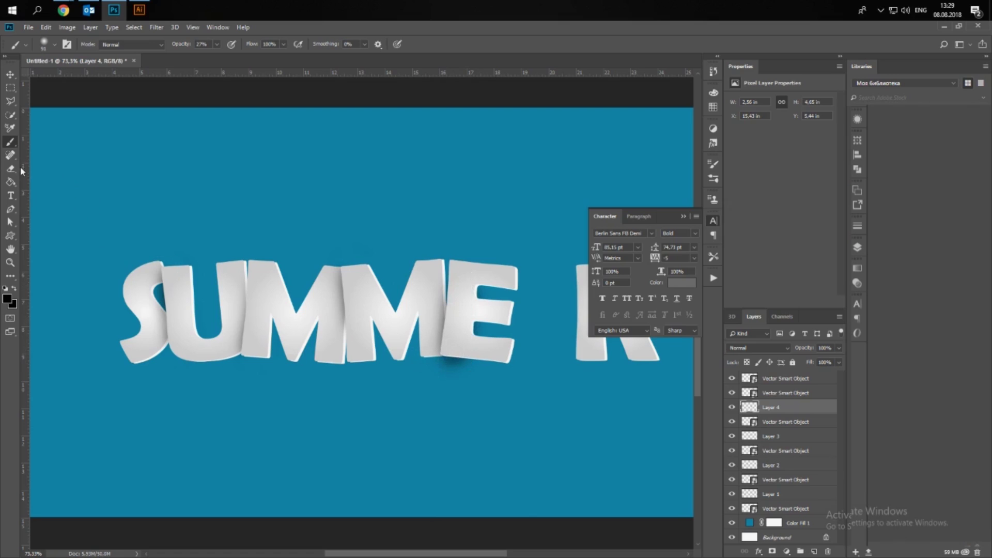
key("e")
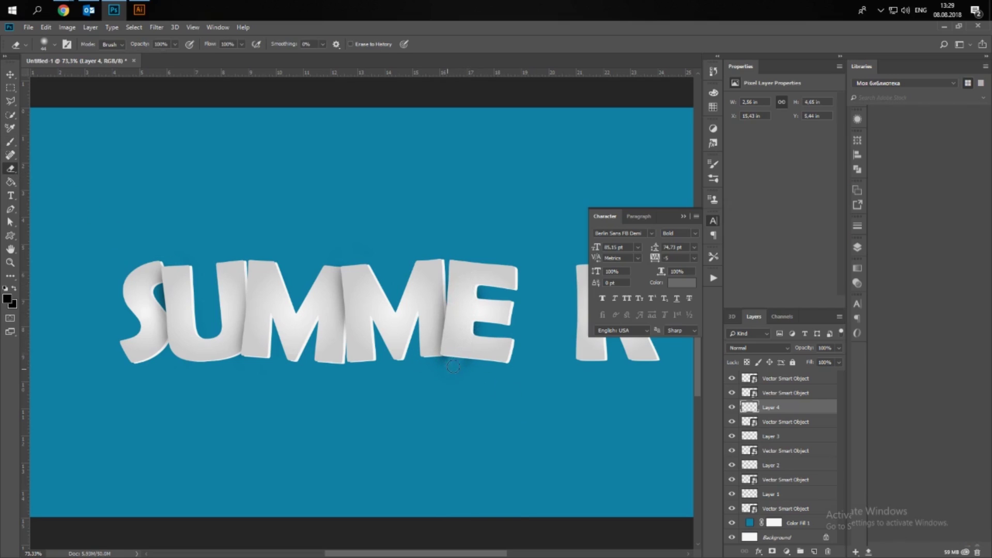
mouse_move(477, 324)
left_mouse_down()
mouse_move(471, 277)
mouse_move(459, 339)
left_mouse_up()
left_click(785, 378)
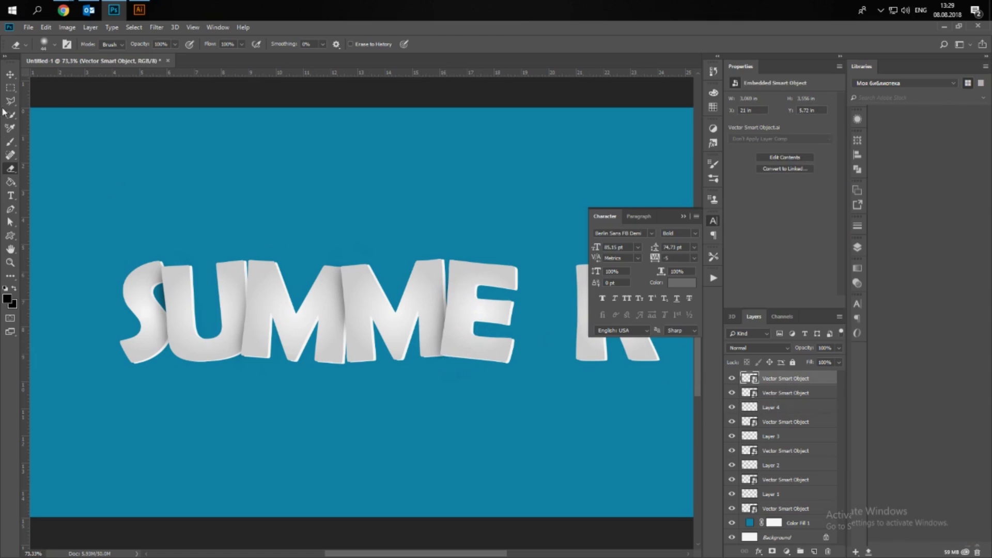
- Slide the R left until it overlaps the E
left_click(10, 74)
left_click_drag(654, 349, 611, 312)
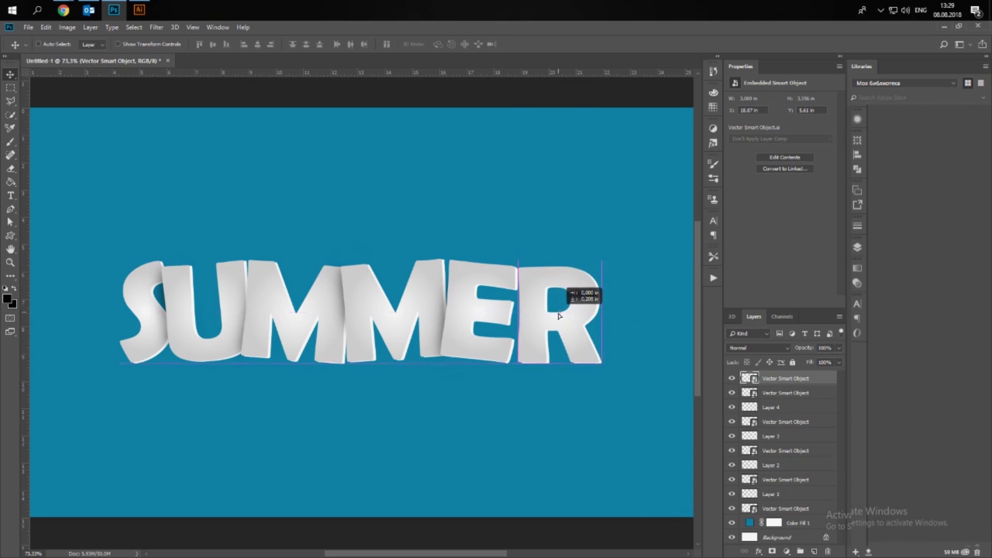
mouse_move(612, 311)
left_mouse_down()
mouse_move(556, 318)
mouse_move(561, 307)
left_mouse_up()
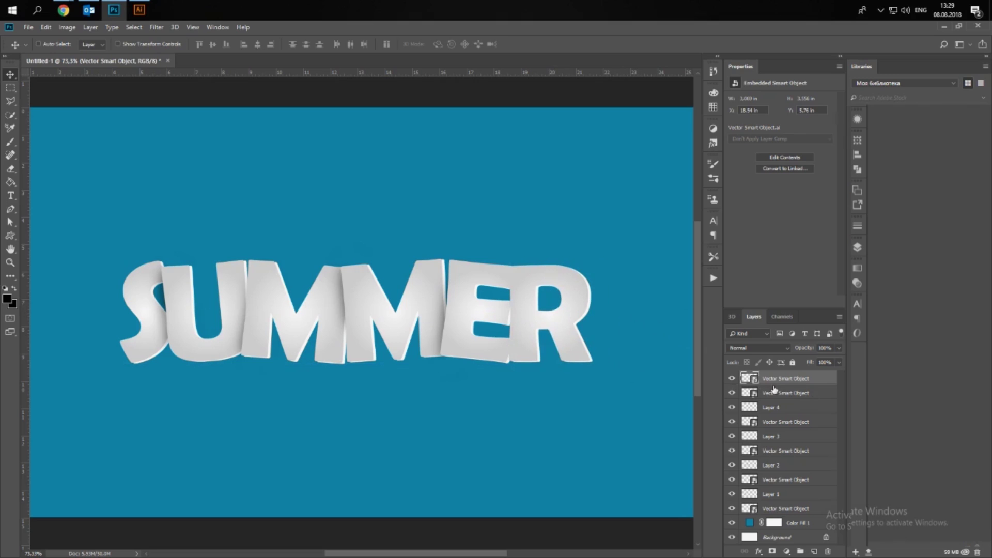
- On a new layer, brush a soft shadow along the E–R seam and erase the strays
left_click(775, 392)
left_click(813, 552)
left_click(10, 141)
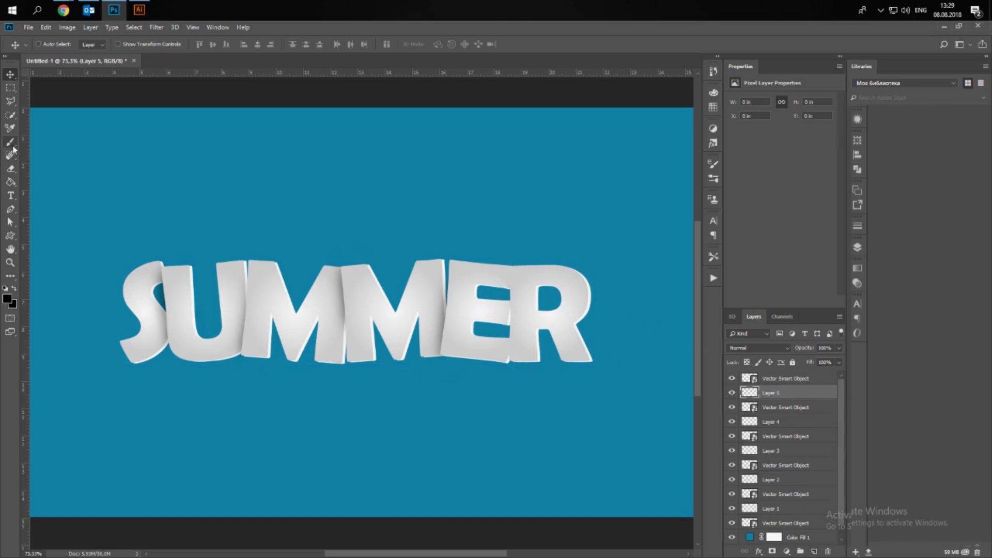
left_click_drag(520, 276, 523, 365)
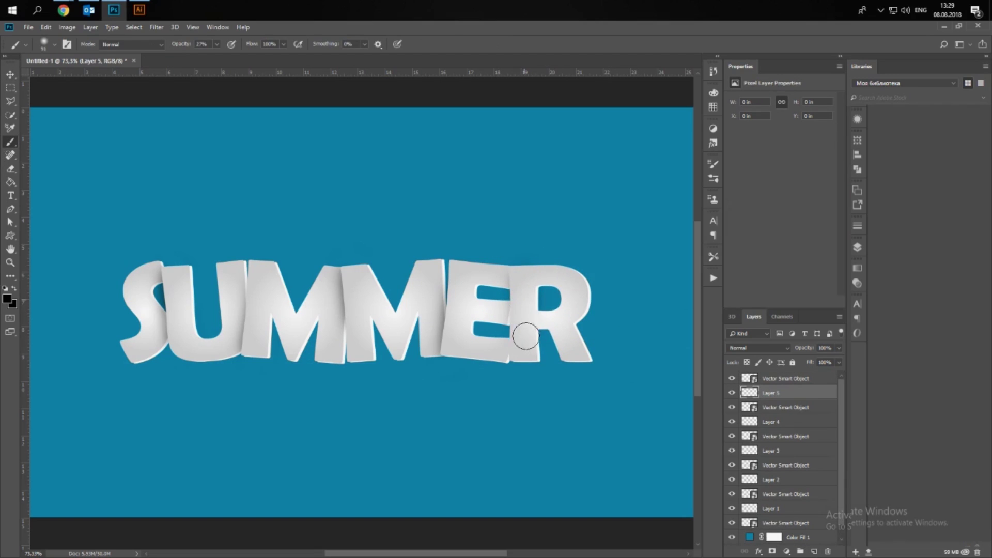
left_click_drag(524, 256, 516, 382)
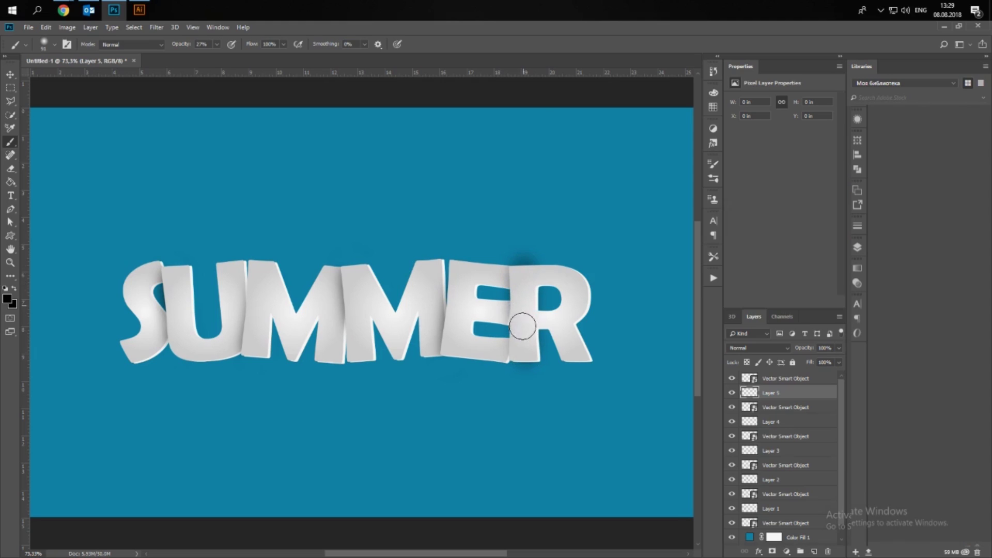
left_click(10, 168)
mouse_move(498, 252)
left_mouse_down()
mouse_move(562, 268)
mouse_move(541, 261)
left_mouse_up()
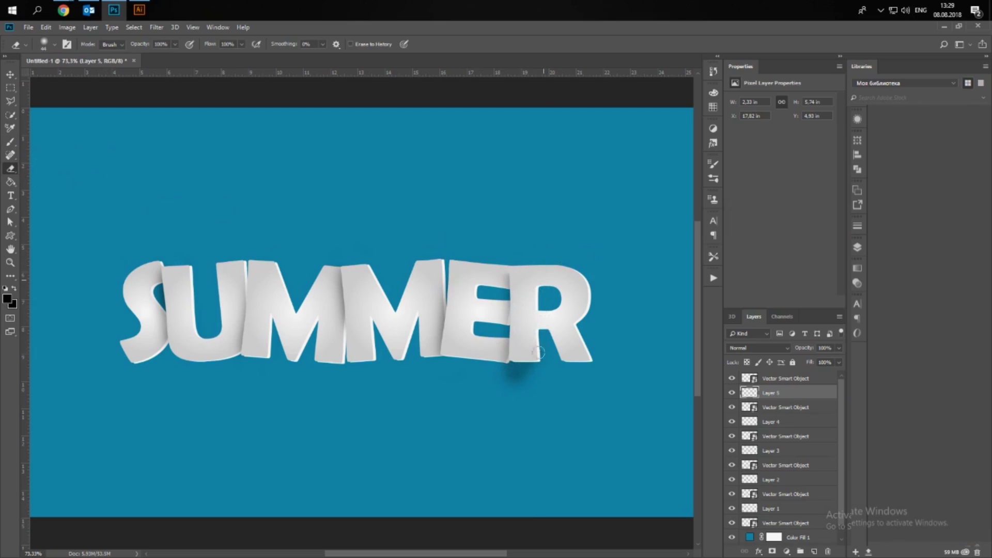
left_click_drag(532, 361, 531, 356)
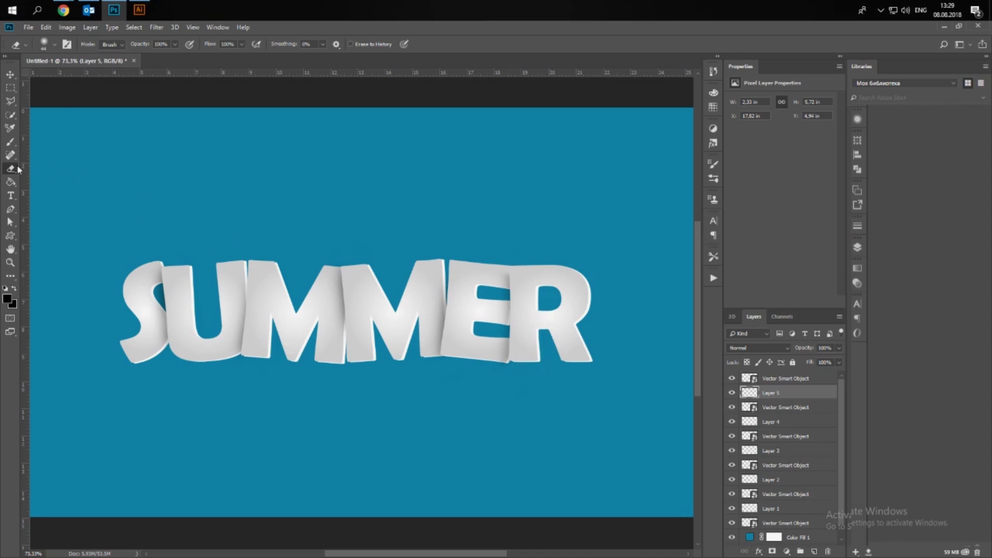
- Add more shadow at the top of the seam and erase the excess above it
left_click(11, 142)
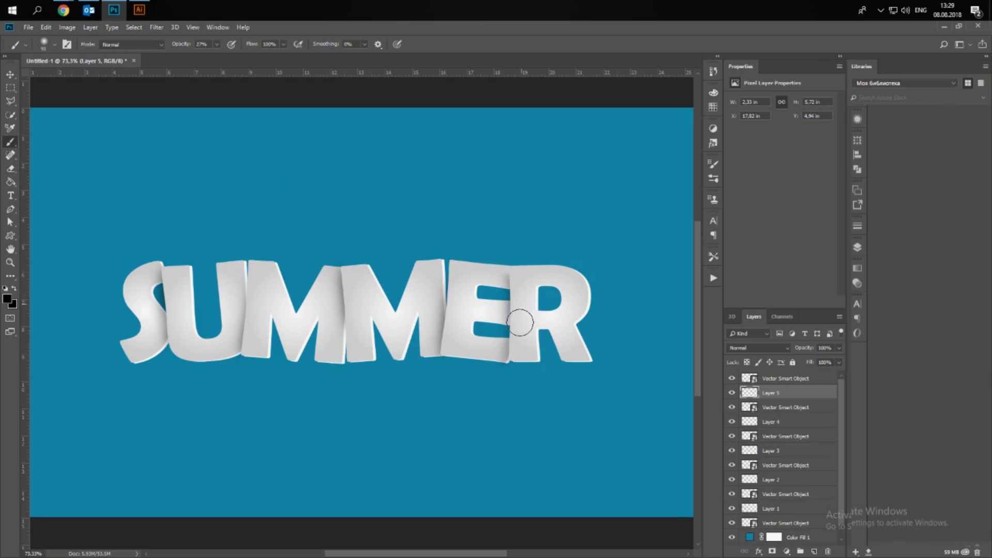
left_click_drag(517, 281, 515, 265)
left_click(515, 265)
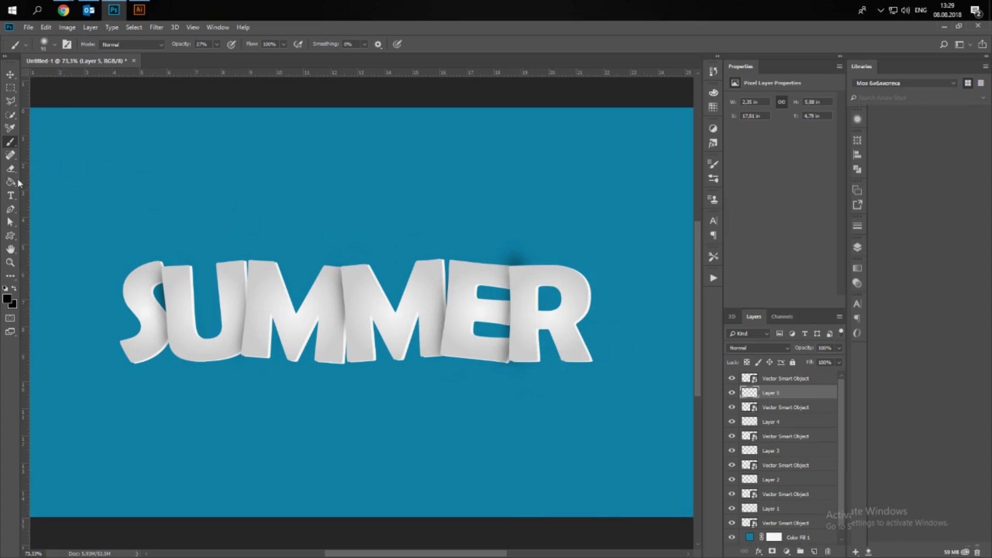
key("e")
left_click(517, 259)
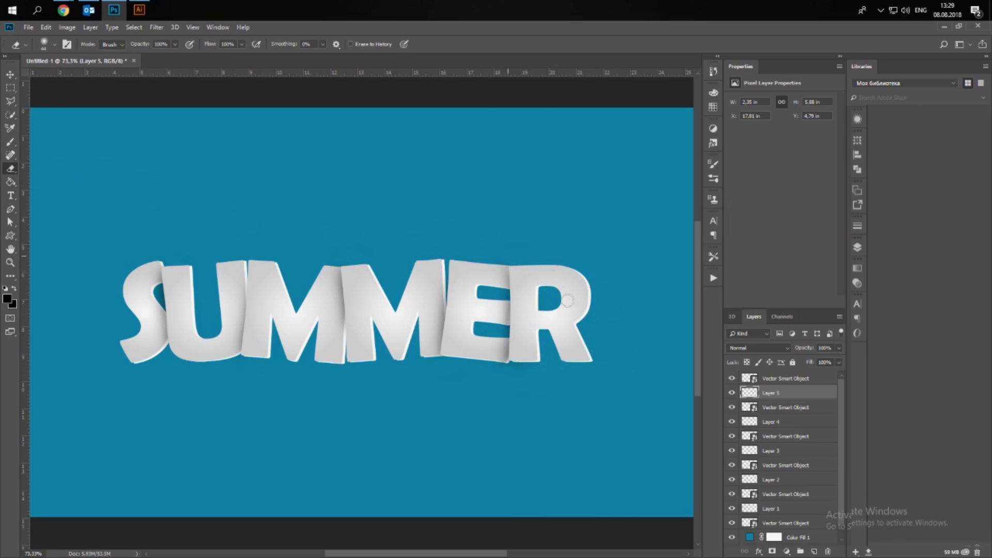
scroll(368, 382, "down", 3, "alt")
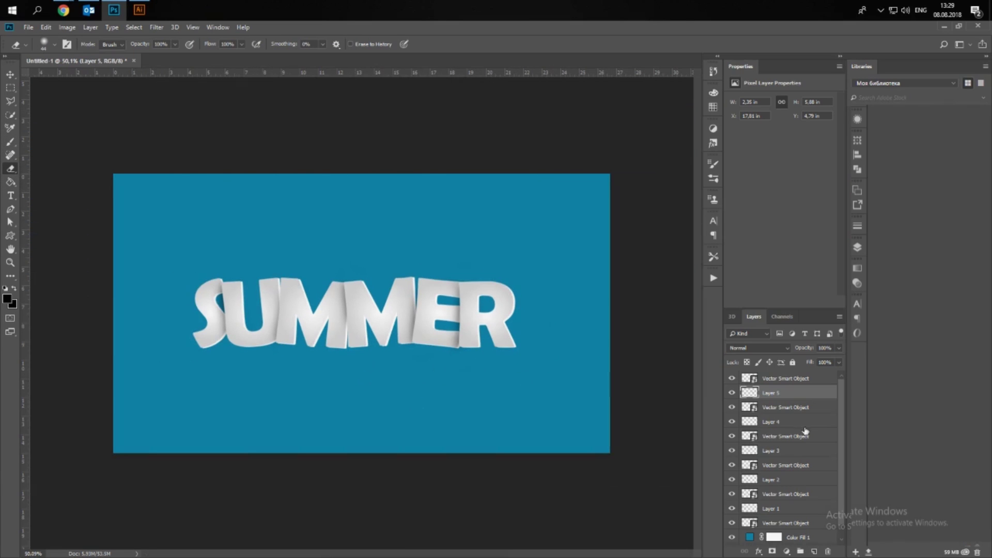
- Select all letter layers, enlarge them slightly, and group them into Group 1
left_click(806, 380)
left_click(795, 524, "shift")
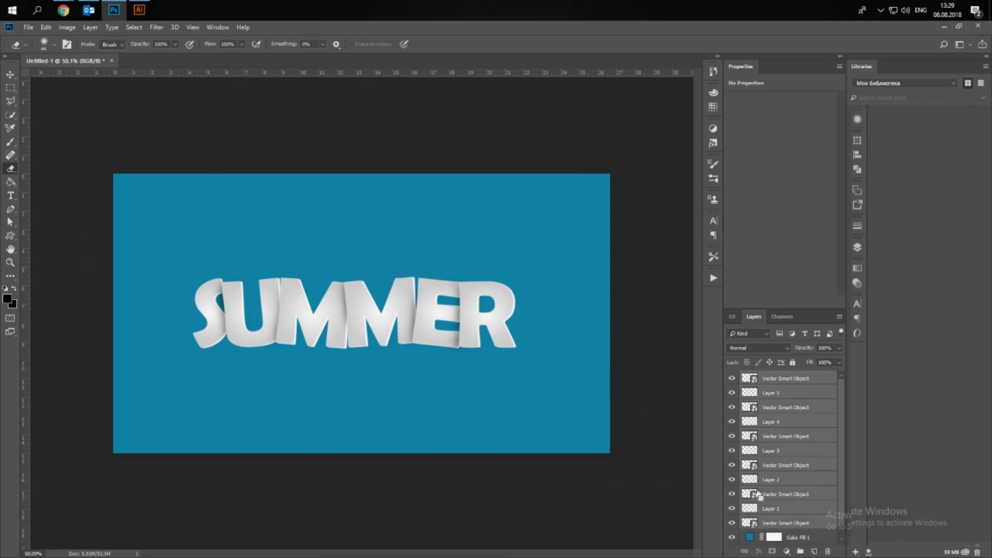
key("ctrl+t")
mouse_move(516, 261)
left_mouse_down()
mouse_move(525, 266)
mouse_move(508, 272)
left_mouse_up()
key("Return")
key("e")
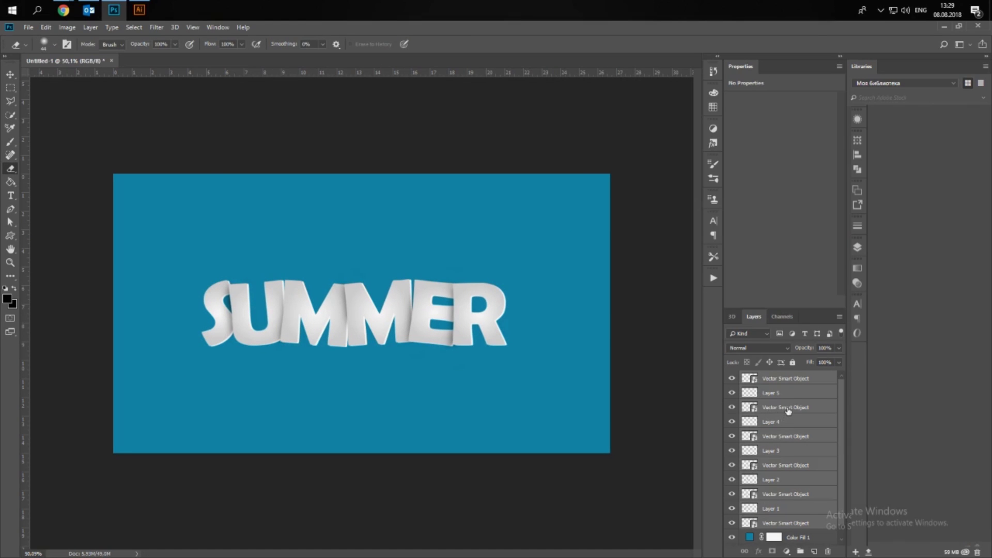
key("ctrl+g")
right_click(799, 383)
left_click(795, 419)
- Duplicate Group 1 as a smart object with a black Color Overlay, placed below Group 1
left_click_drag(800, 380, 813, 551)
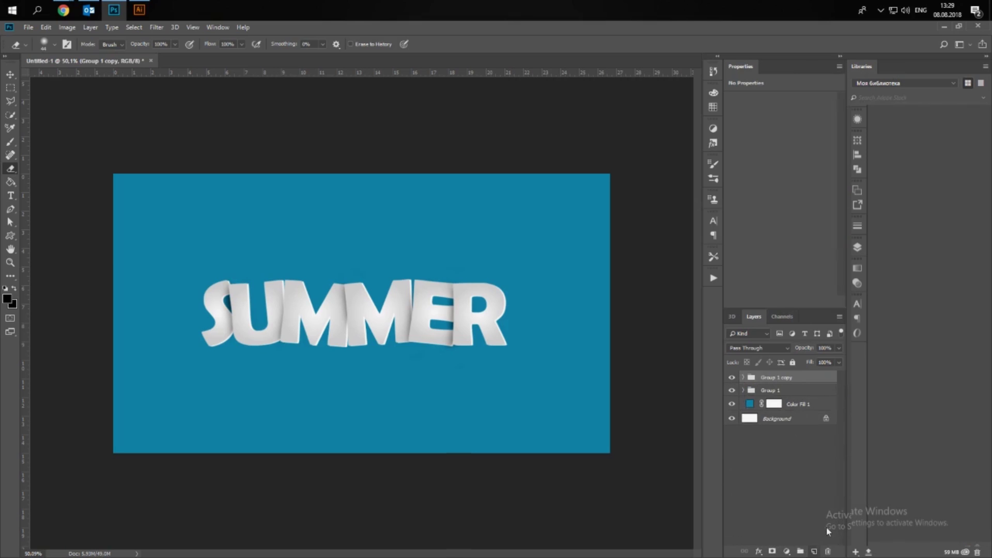
right_click(804, 378)
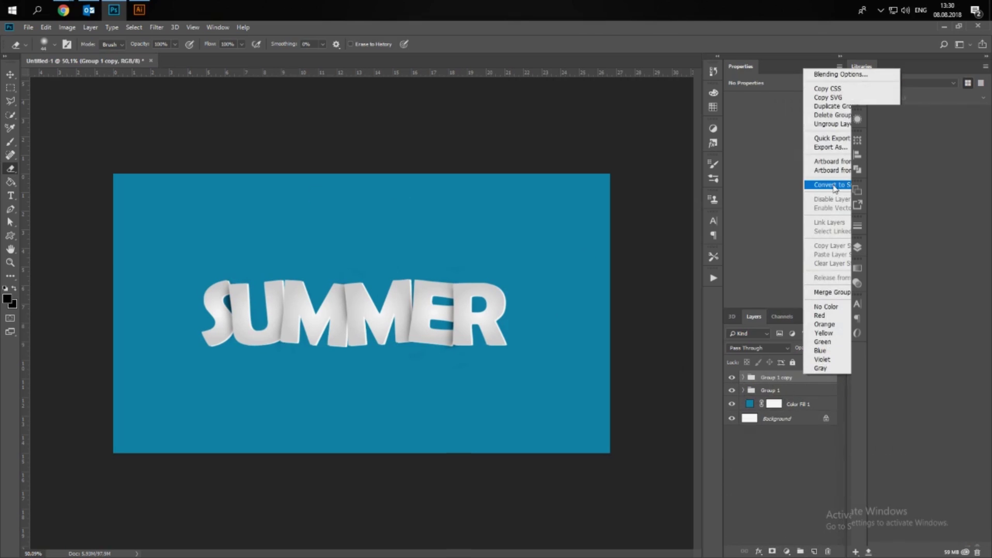
left_click(827, 187)
double_click(815, 384)
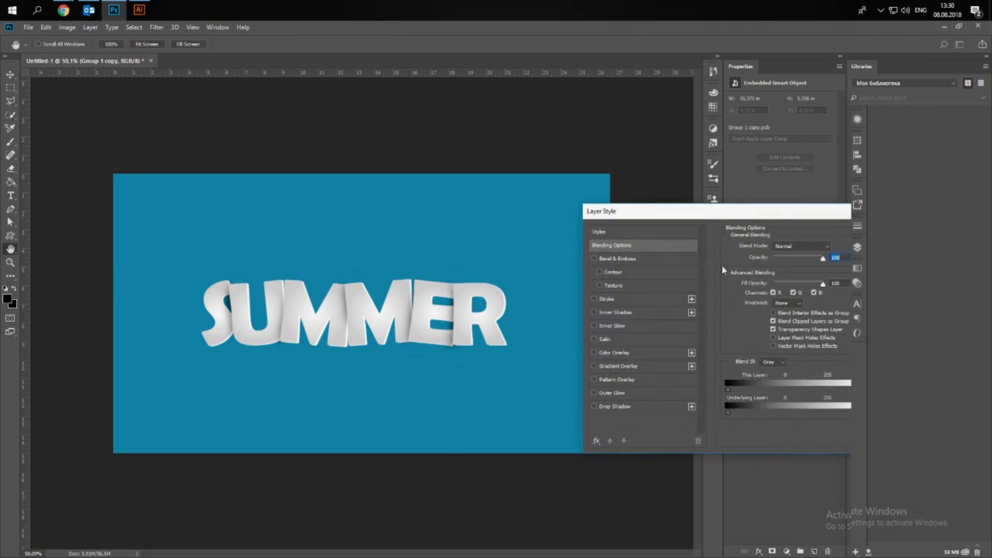
left_click(633, 353)
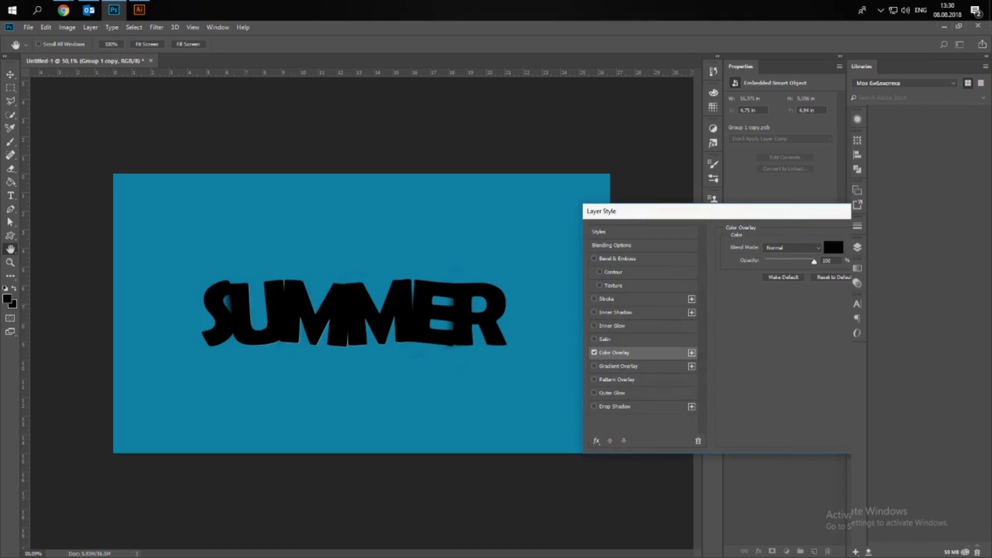
key("Return")
left_click_drag(804, 378, 807, 419)
key("ctrl+plus")
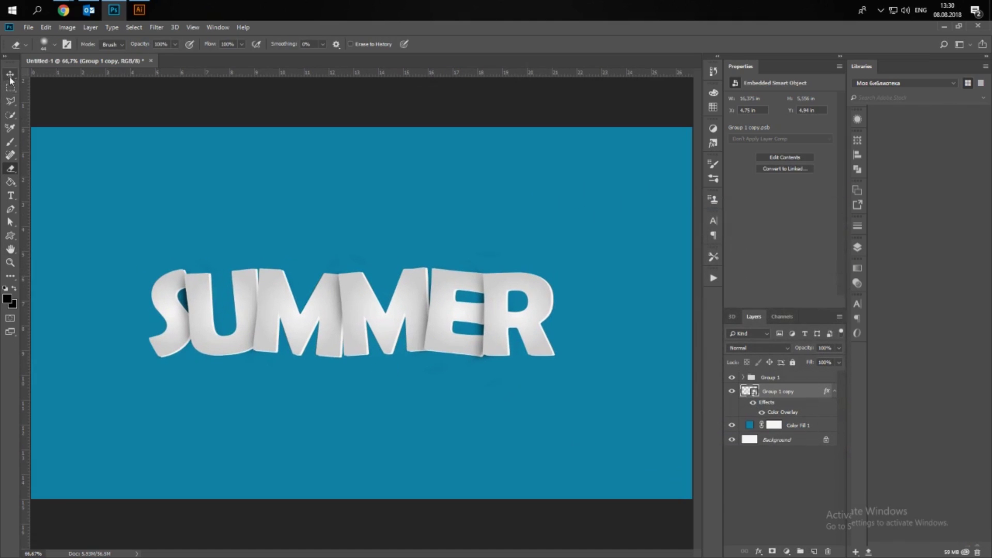
- Move the black SUMMER copy down and left, well below the letters
left_click(10, 75)
left_click_drag(280, 265, 280, 270)
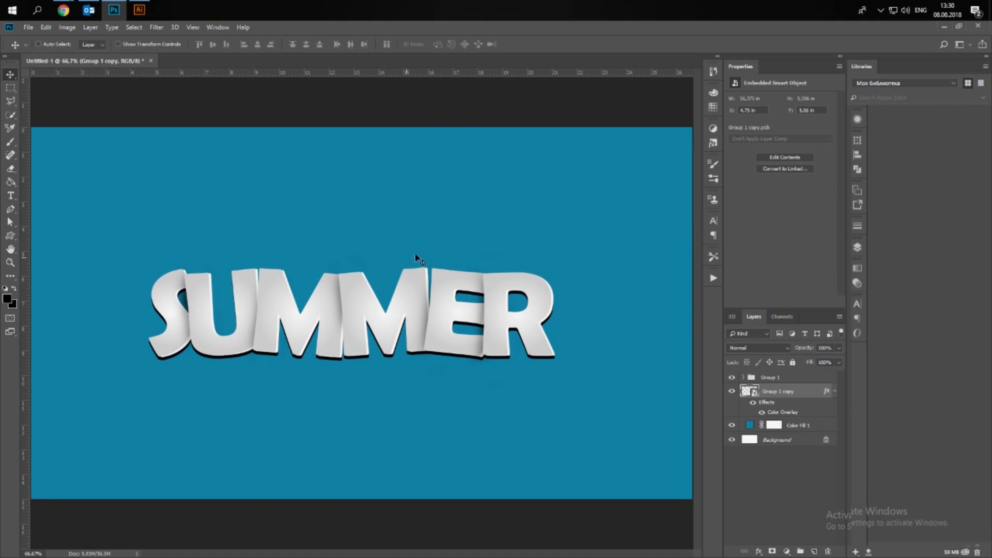
key("Left")
key("Down")
key("Left")
key("Down")
key("Down")
key("Down")
left_click_drag(450, 290, 437, 328)
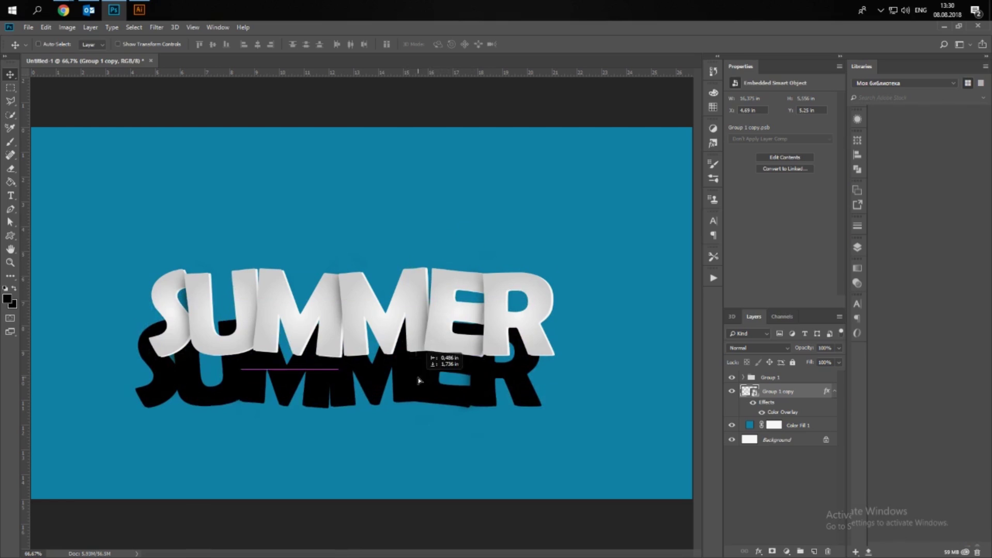
- Apply Motion Blur, reposition it under the letters, set 30% opacity, and add a layer mask
left_click(156, 26)
mouse_move(163, 144)
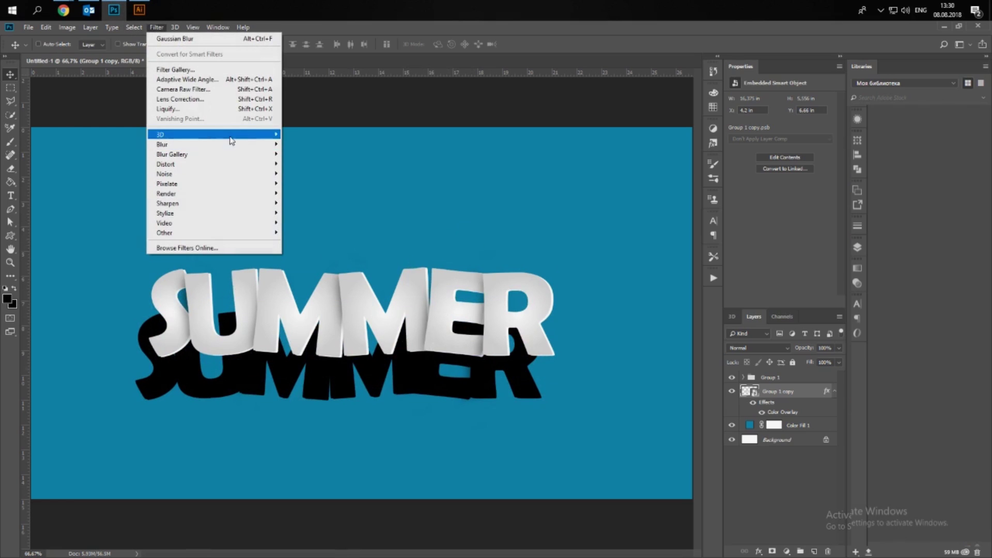
left_click(308, 203)
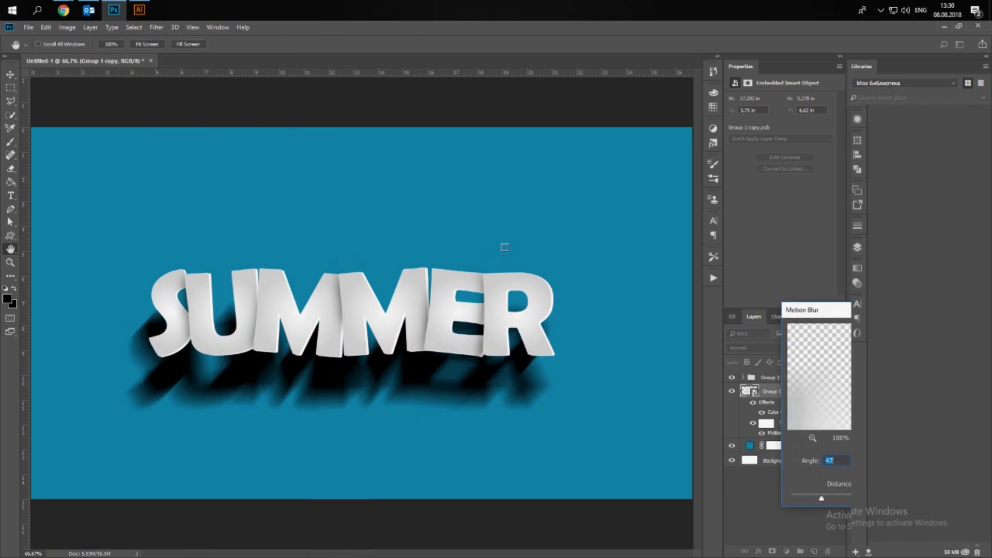
left_click(821, 498)
key("Return")
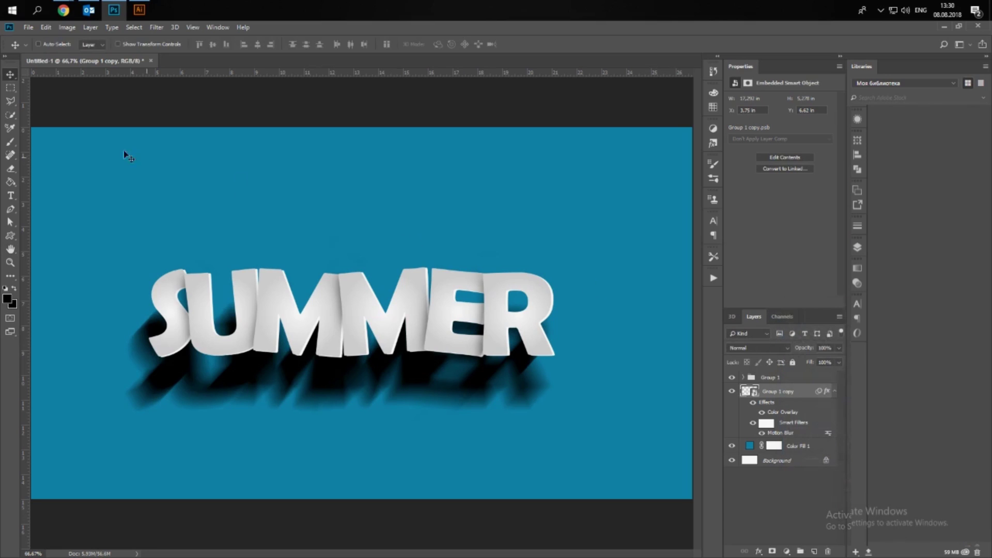
left_click_drag(269, 240, 273, 204)
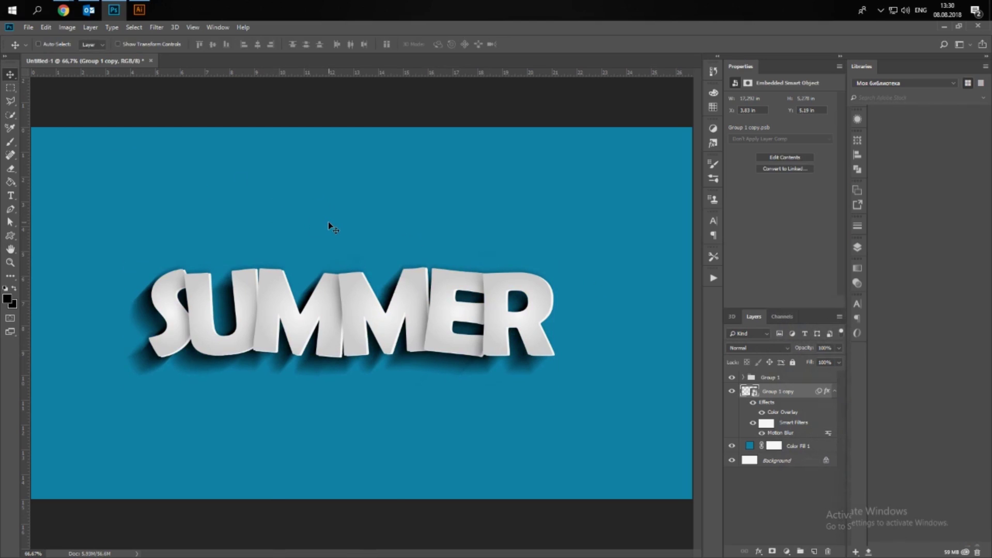
left_click_drag(327, 221, 329, 222)
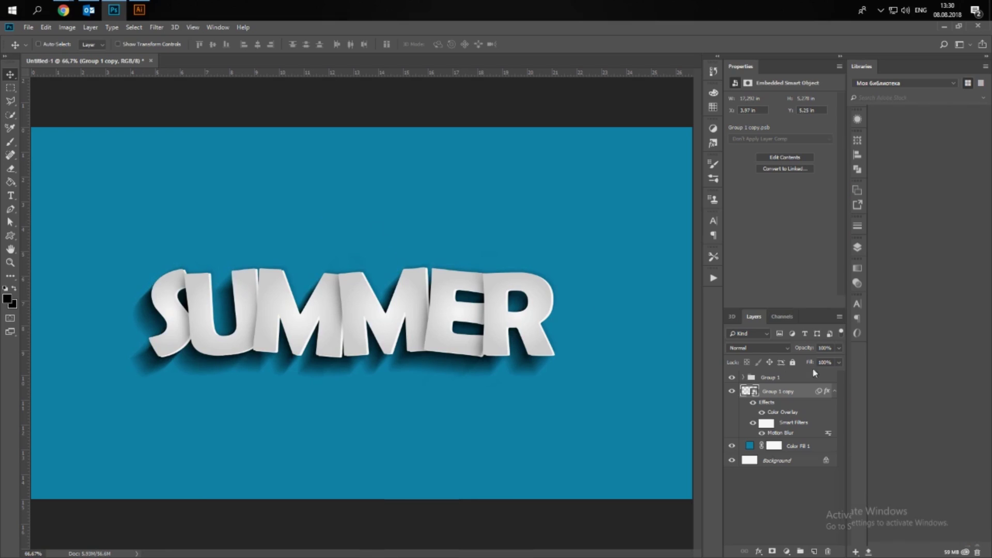
left_click_drag(819, 366, 802, 362)
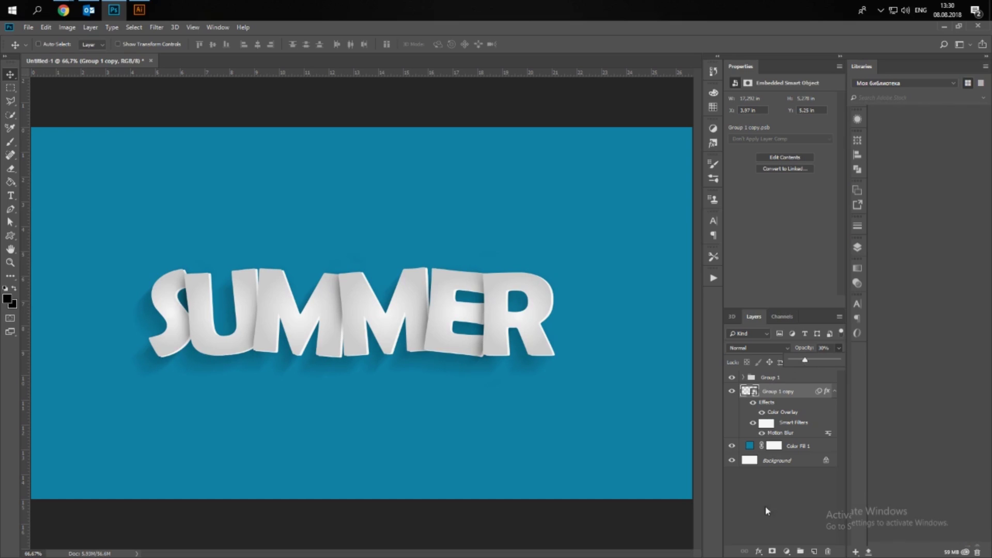
left_click(773, 551)
- Set the eraser brush to 99 px for fading the shadow copy's mask
left_click(11, 168)
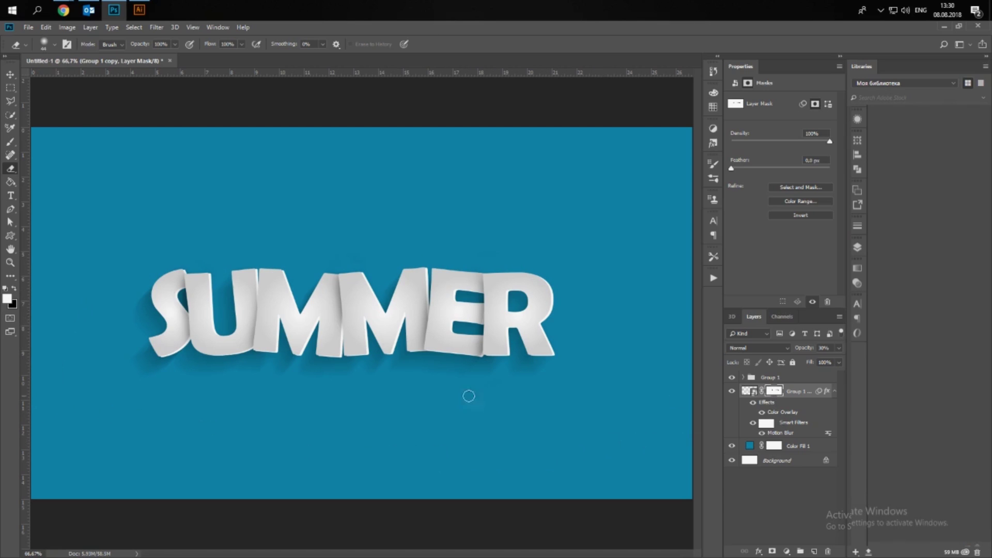
right_click(232, 237)
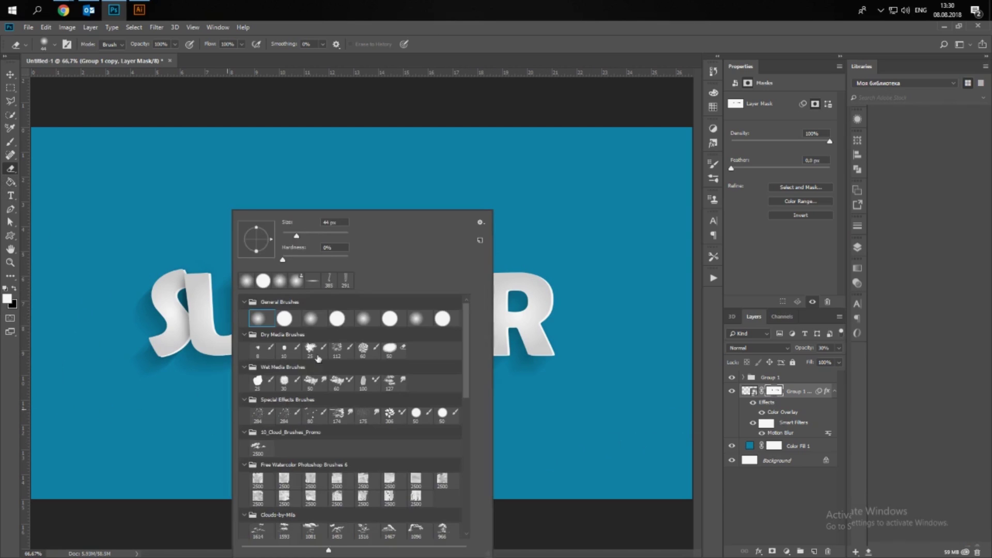
left_click(315, 236)
left_click(121, 370)
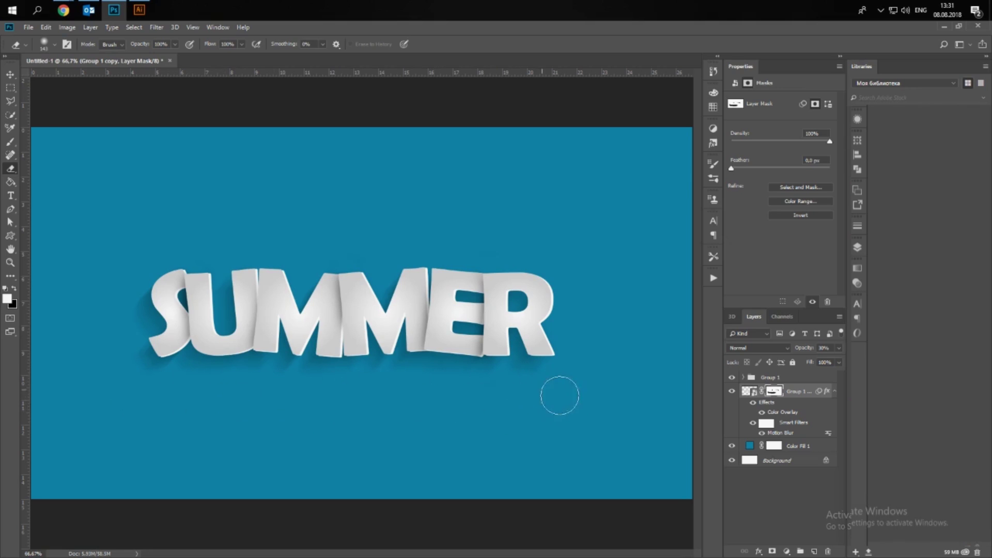
left_click(10, 74)
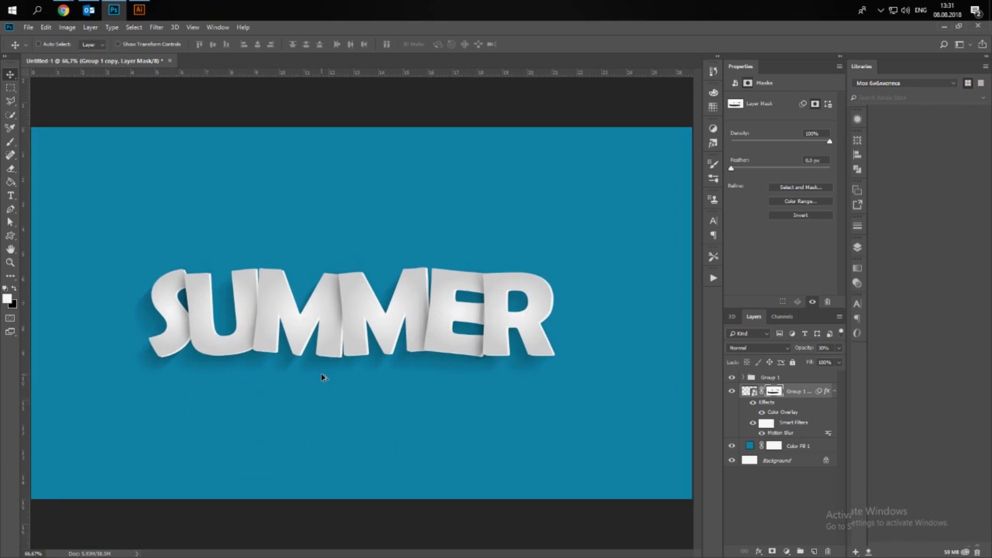
- Scale the Group 1 SUMMER lettering to about 103% and move it lower on the canvas
scroll(326, 376, "down", 1)
left_click(835, 393)
left_click(822, 378)
key("ctrl+t")
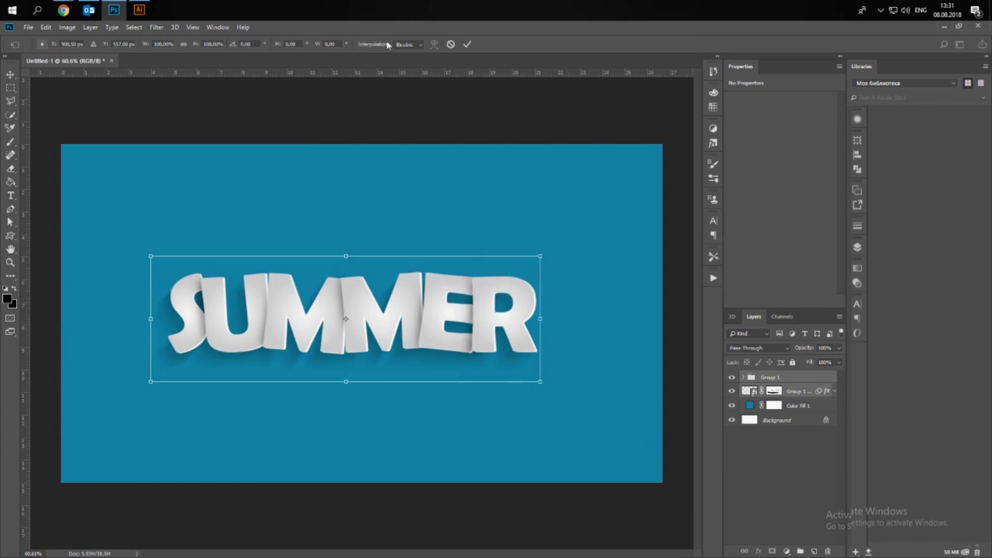
left_click_drag(541, 255, 547, 255)
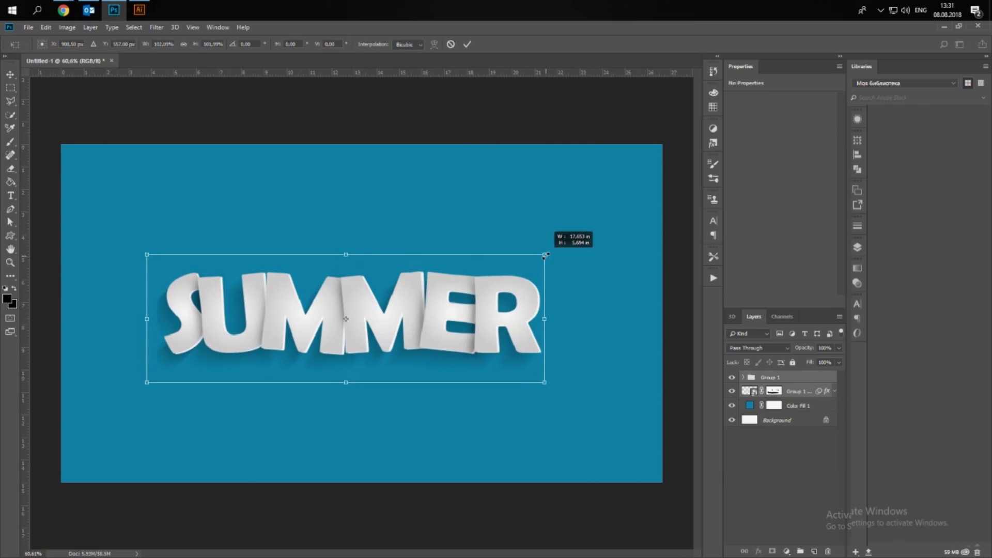
key("Return")
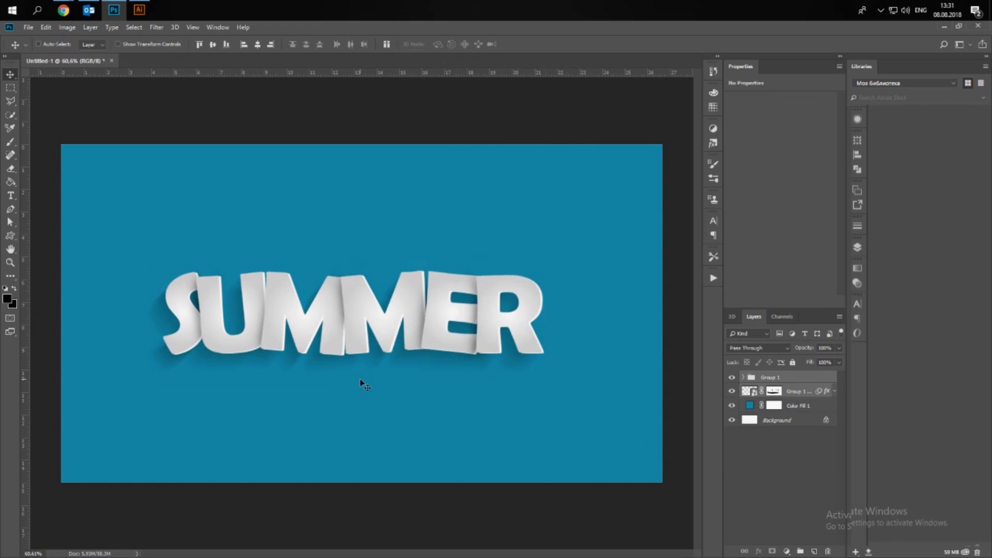
left_click_drag(398, 330, 399, 367)
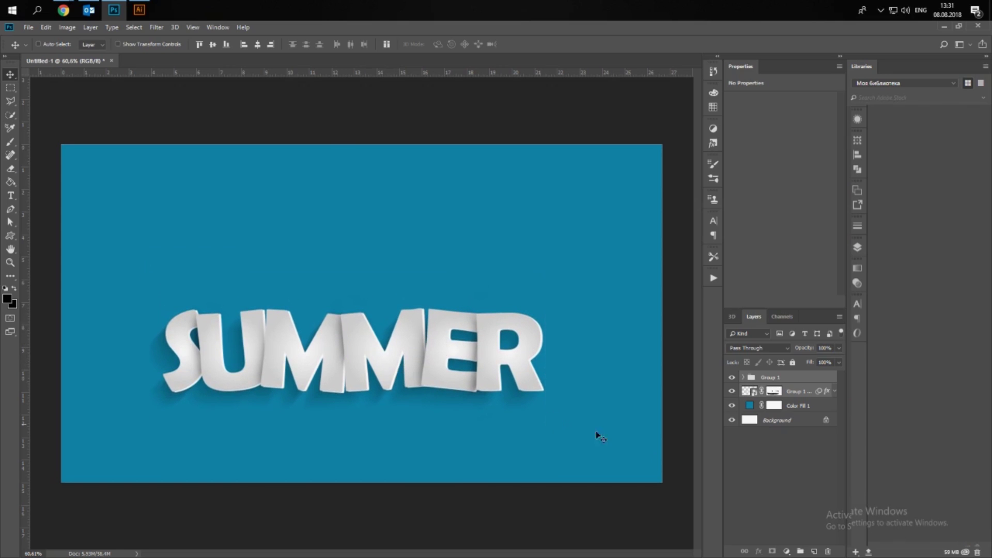
left_click(795, 486)
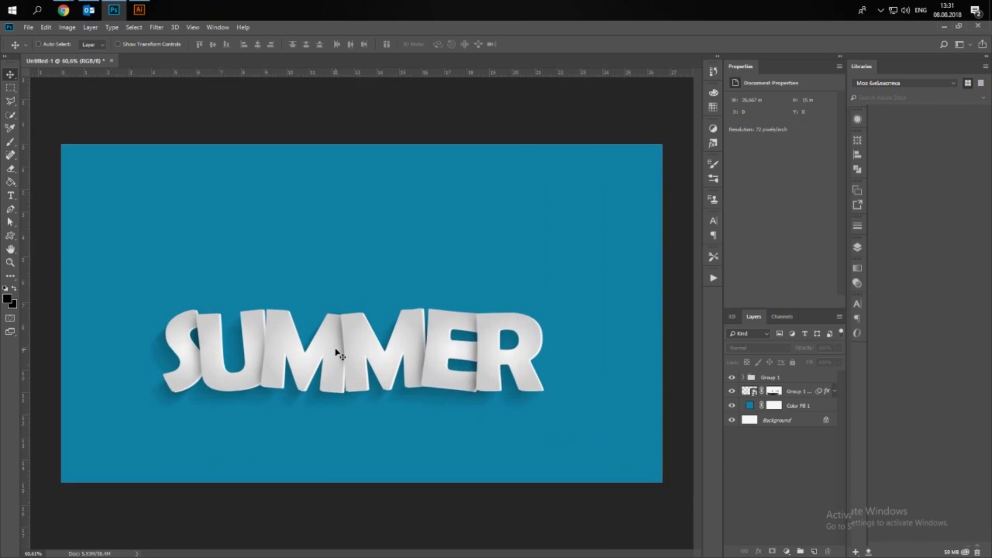
key("ctrl+plus")
key("ctrl+minus")
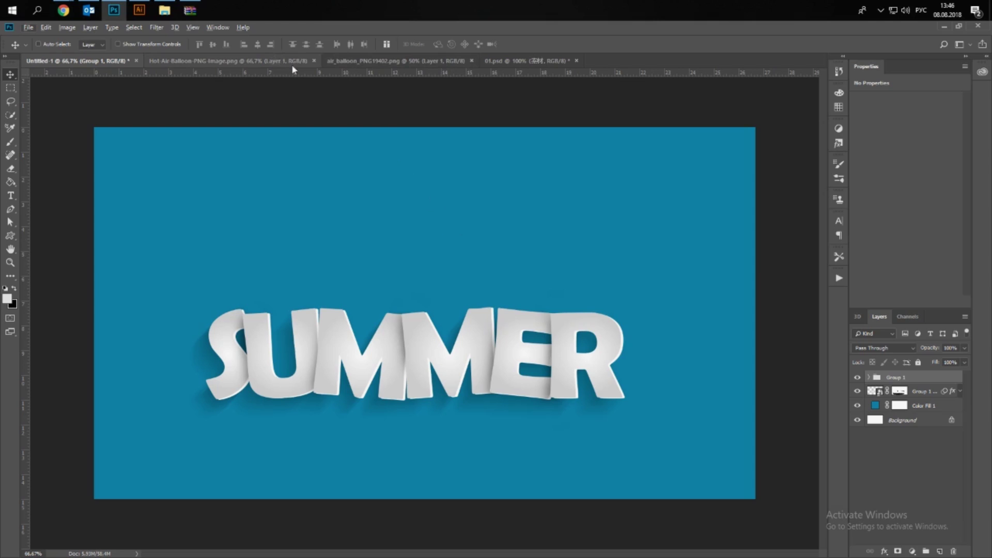
- Drag the three beach layer groups from 01.psd onto the Untitled-1 SUMMER document
left_click(500, 60)
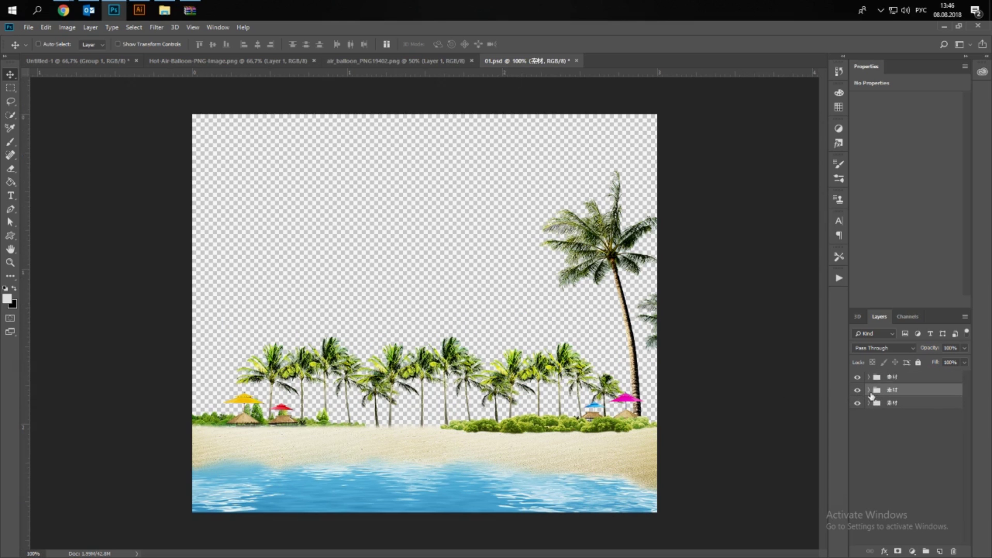
left_click(892, 402, "shift")
right_click(891, 402)
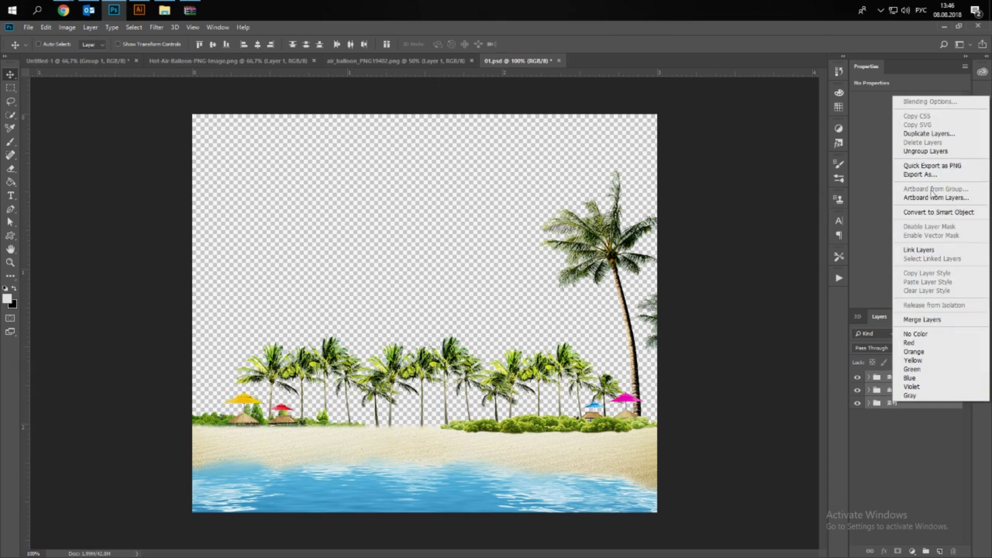
left_click(930, 217)
mouse_move(612, 230)
left_mouse_down()
mouse_move(147, 90)
mouse_move(393, 245)
left_mouse_up()
key("ctrl+alt+z")
key("ctrl+alt+z")
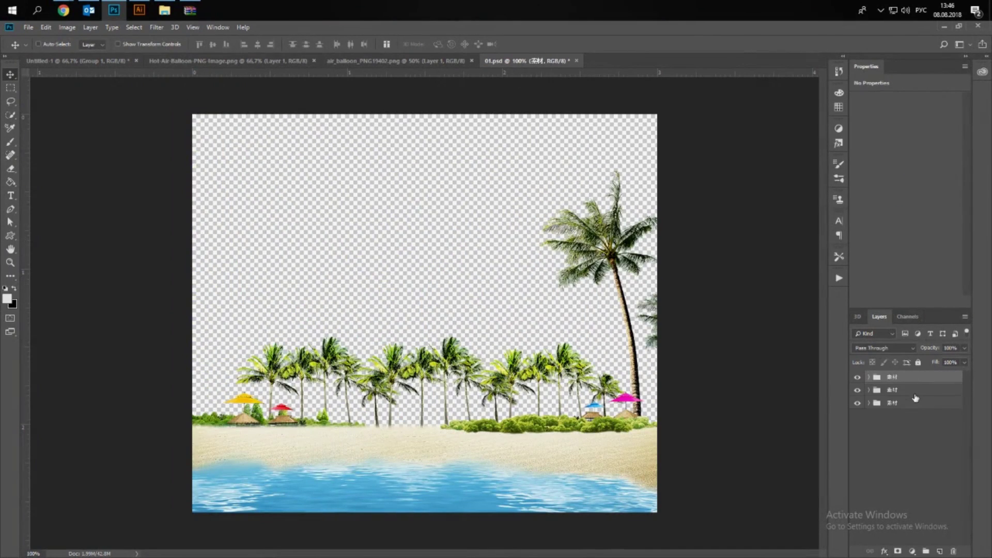
left_click_drag(263, 230, 91, 76)
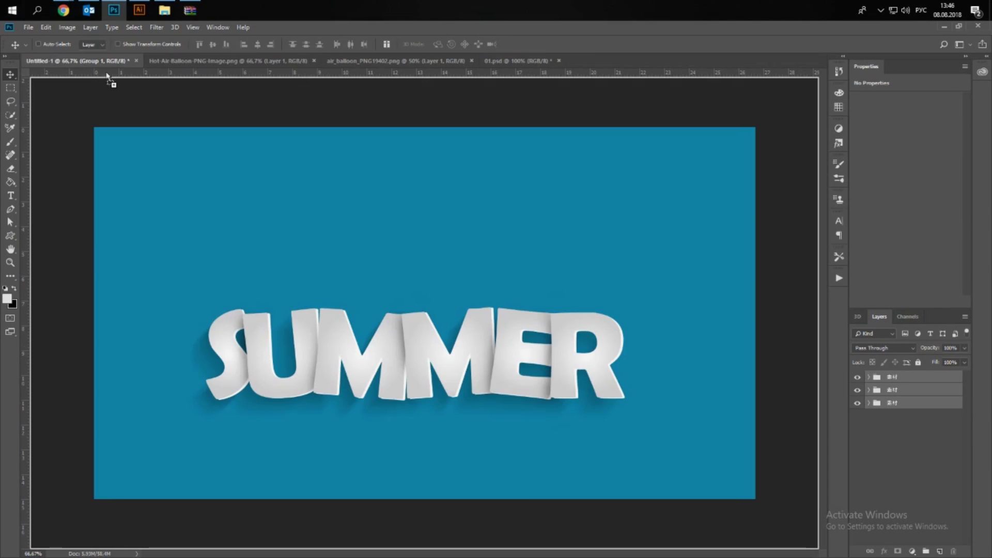
- Drop in and enlarge the beach groups, then place them below Group 1 behind SUMMER
mouse_move(427, 275)
left_mouse_down()
mouse_move(432, 284)
mouse_move(386, 273)
left_mouse_up()
key("ctrl+t")
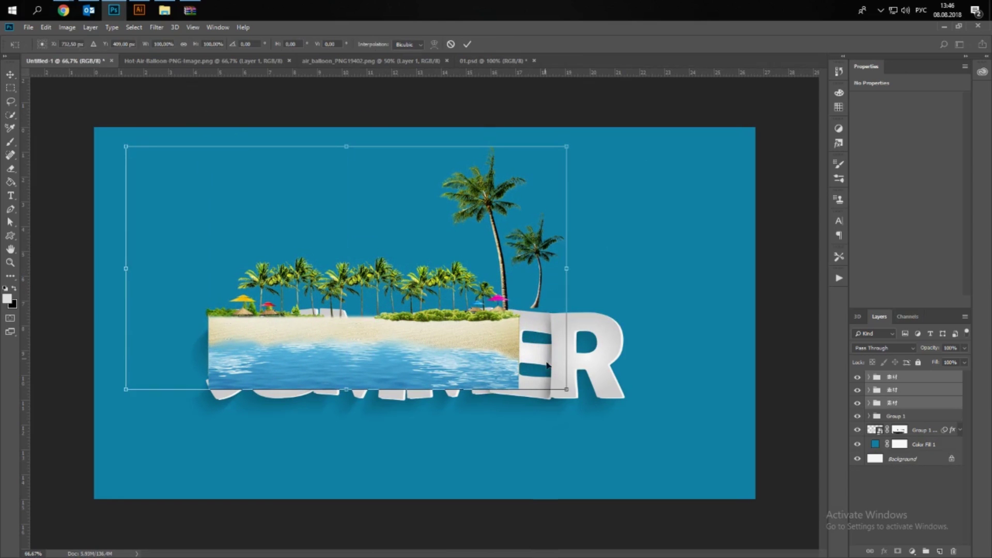
mouse_move(567, 388)
left_mouse_down()
mouse_move(713, 498)
mouse_move(531, 357)
mouse_move(557, 365)
left_mouse_up()
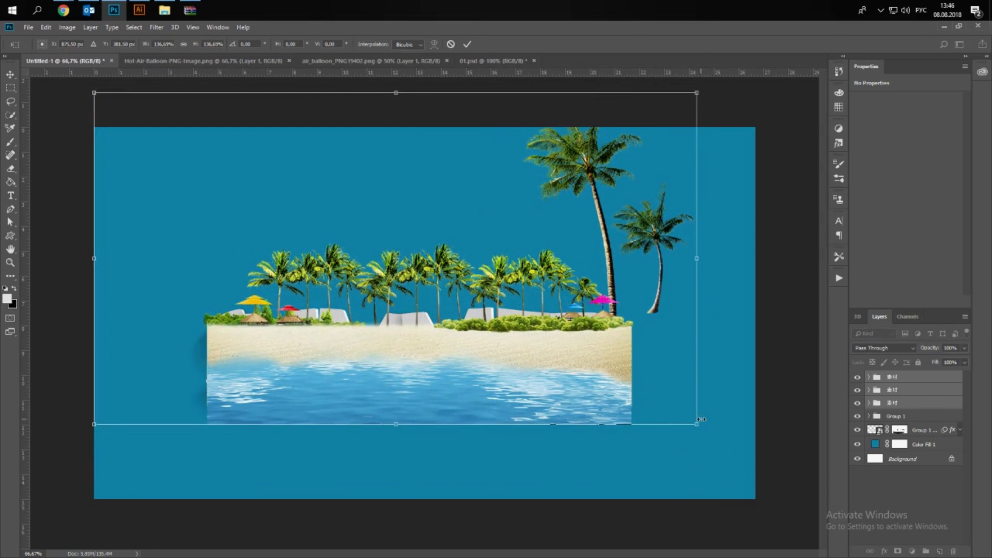
left_click_drag(700, 419, 711, 432)
key("Return")
left_click_drag(920, 415, 919, 435)
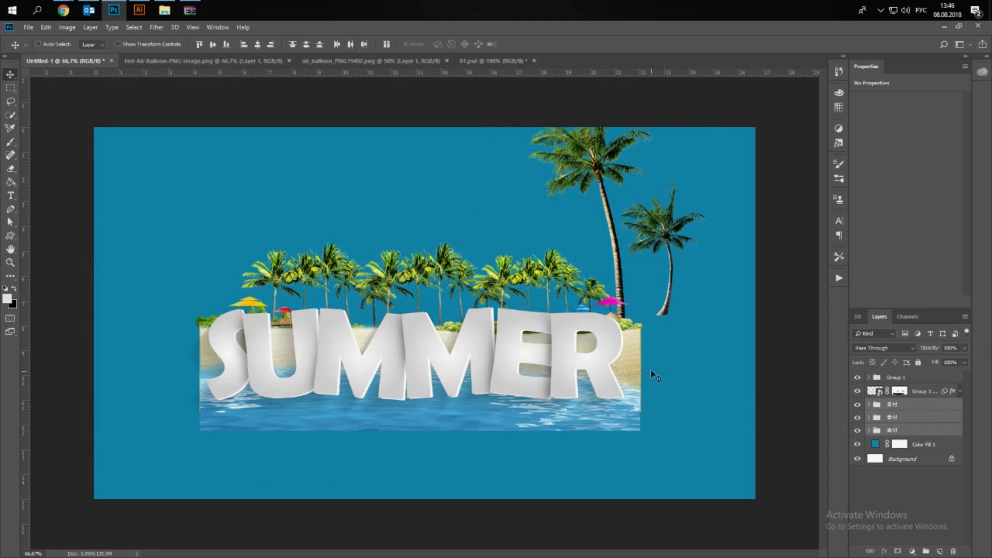
mouse_move(630, 340)
left_mouse_down()
mouse_move(640, 335)
mouse_move(647, 355)
left_mouse_up()
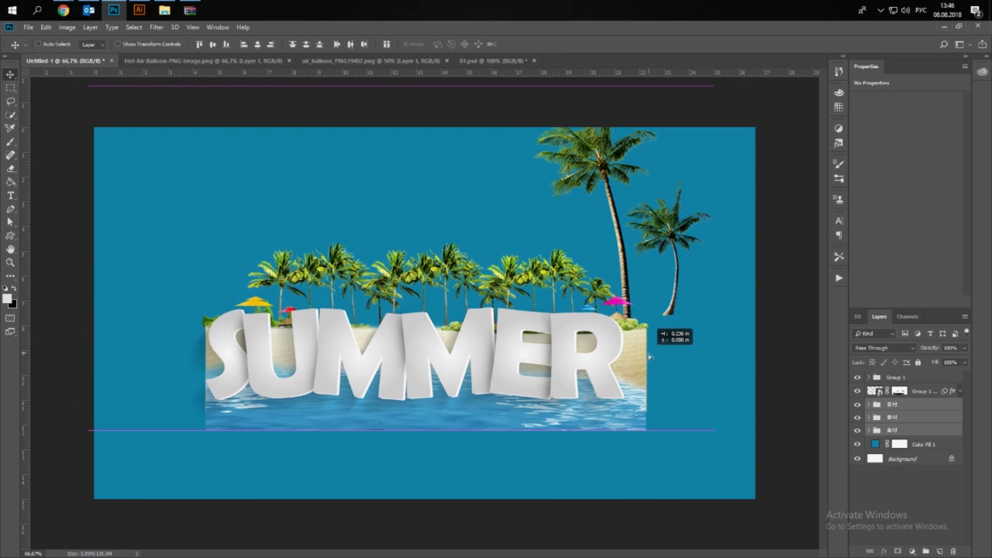
left_click_drag(647, 355, 646, 355)
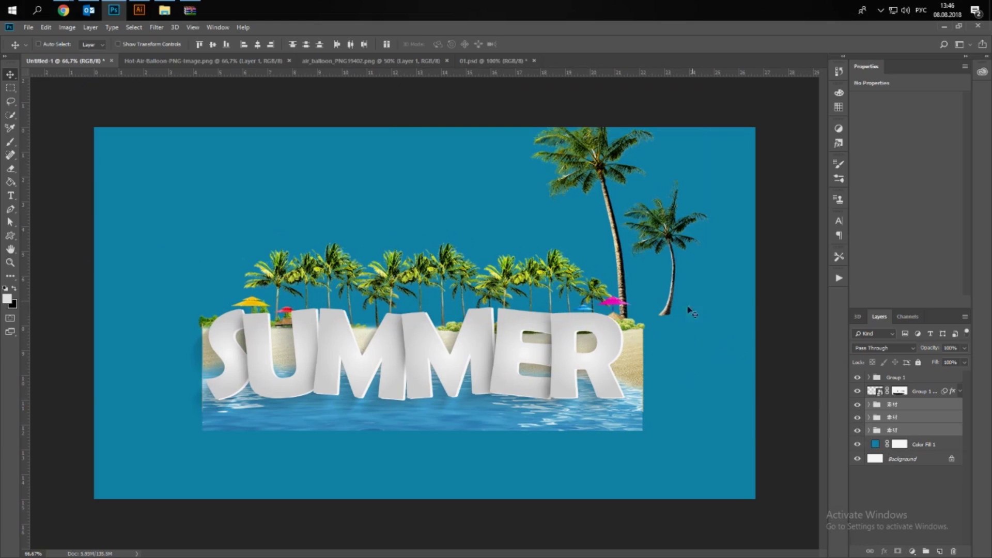
- Move palm layer 2 down and rotate it about 22° clockwise
right_click(616, 257)
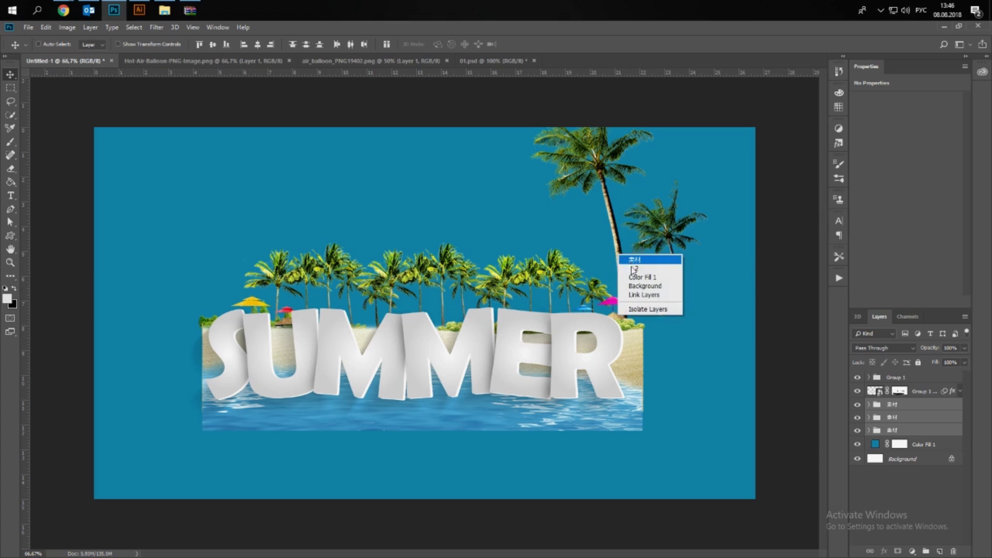
left_click(634, 262)
left_click_drag(634, 263, 615, 309)
key("ctrl+t")
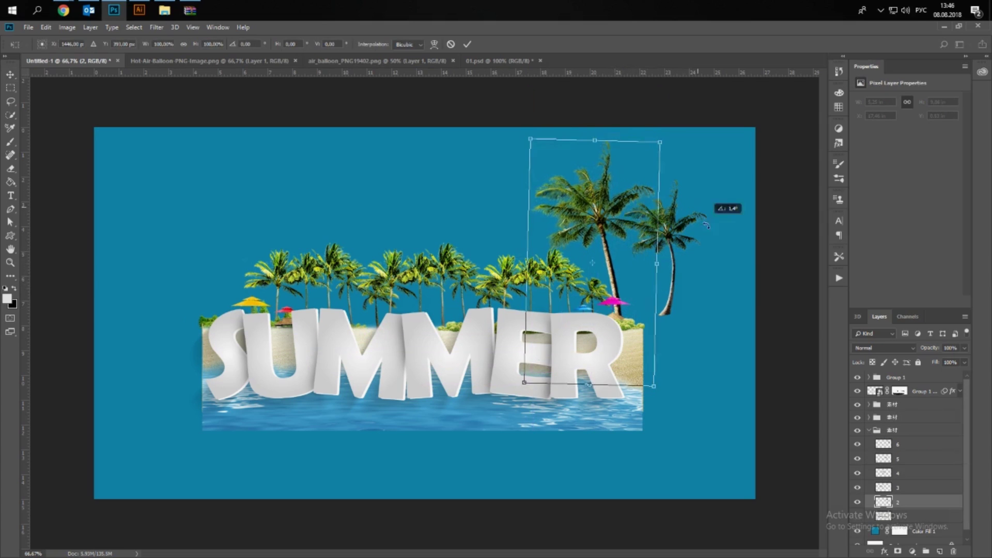
mouse_move(701, 205)
left_mouse_down()
mouse_move(714, 251)
mouse_move(703, 304)
left_mouse_up()
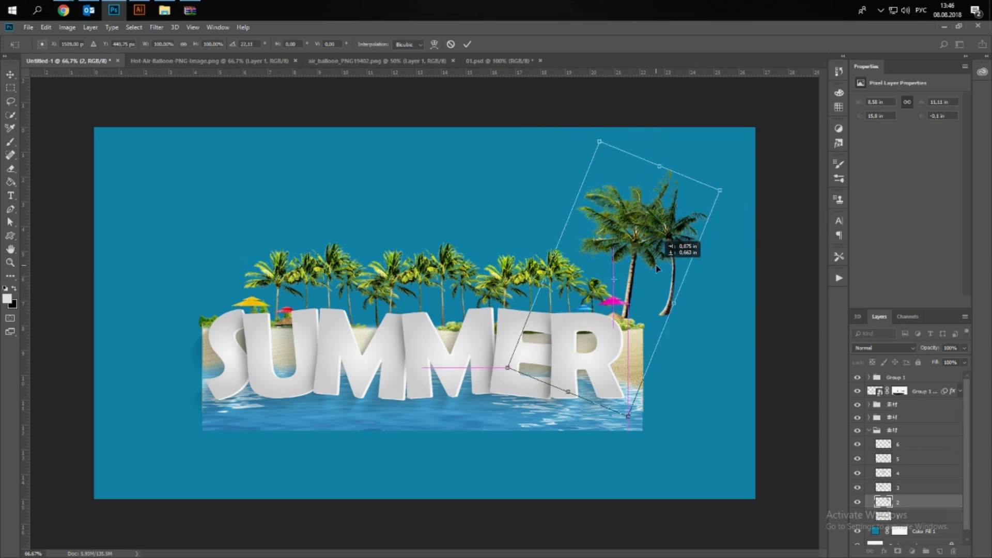
key("Return")
- Move palm layer 6 left of SUMMER, flip it horizontally and tilt it counter-clockwise
right_click(671, 299)
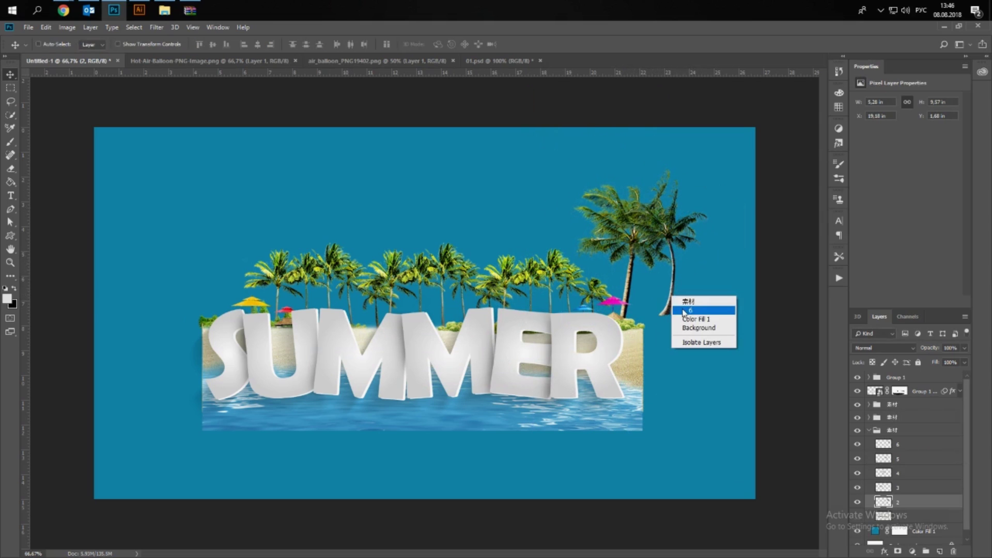
left_click(687, 304)
left_click_drag(682, 310, 243, 314)
key("ctrl+t")
right_click(232, 305)
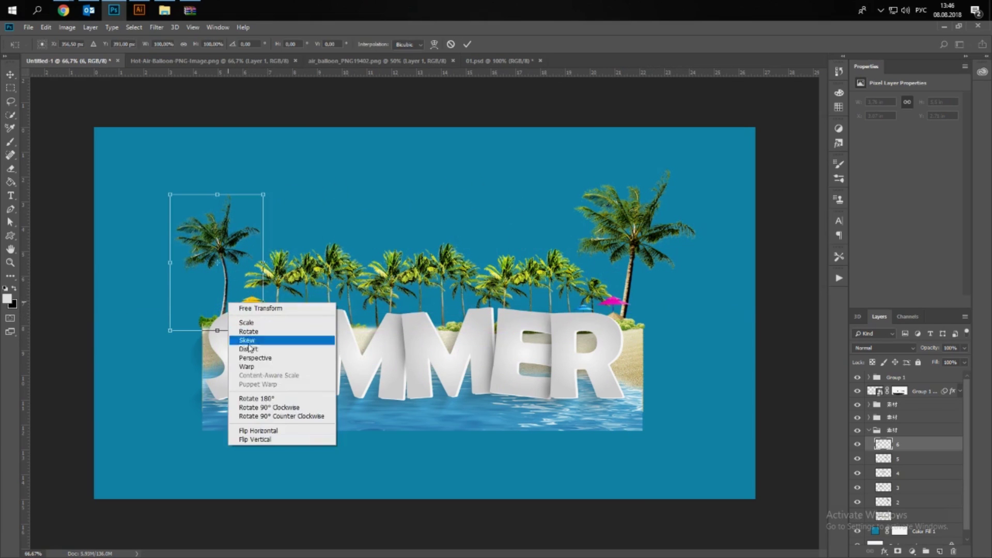
left_click(281, 432)
mouse_move(290, 223)
left_mouse_down()
mouse_move(275, 200)
mouse_move(240, 230)
left_mouse_up()
key("Return")
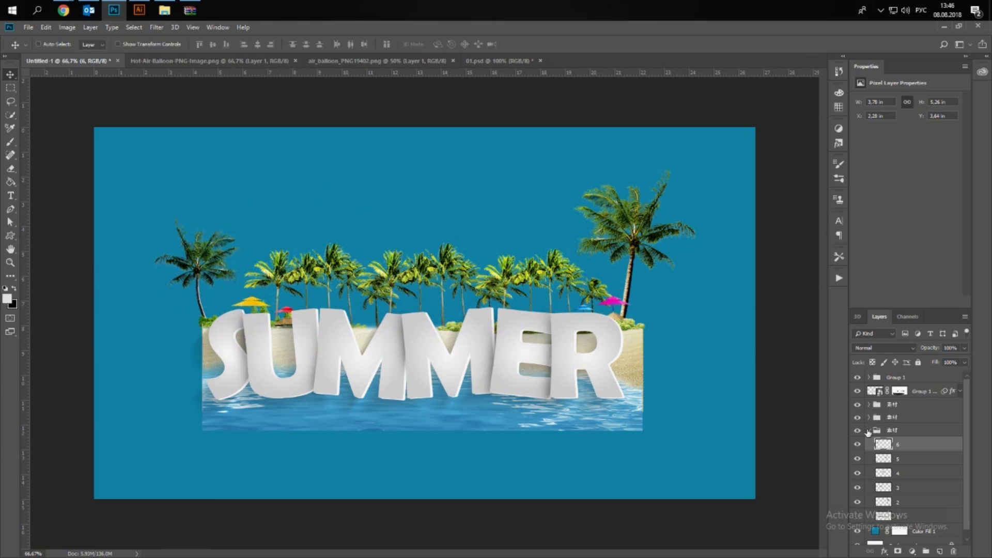
- Group the three beach groups into Group 2 and add a layer mask
left_click(868, 430)
left_click(913, 405, "shift")
key("ctrl+g")
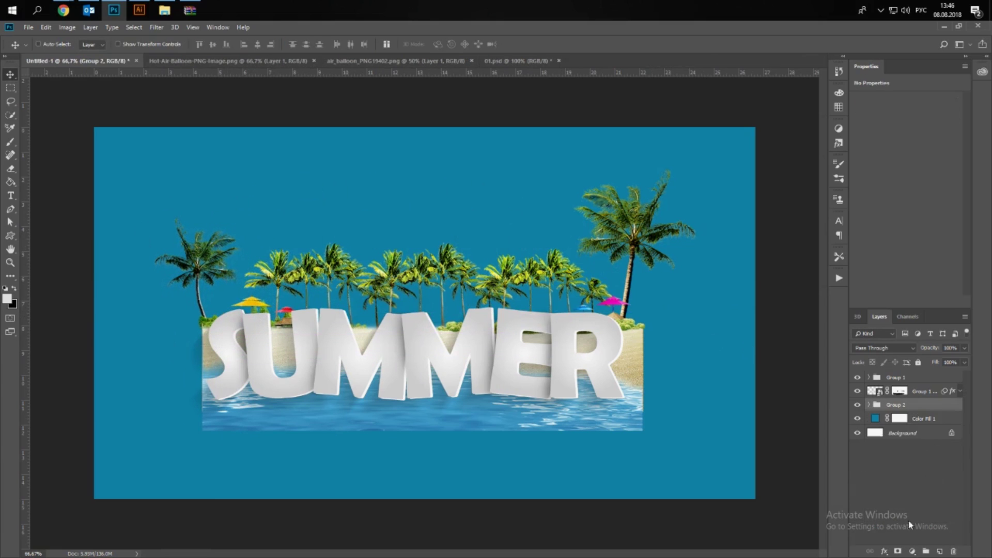
left_click(898, 552)
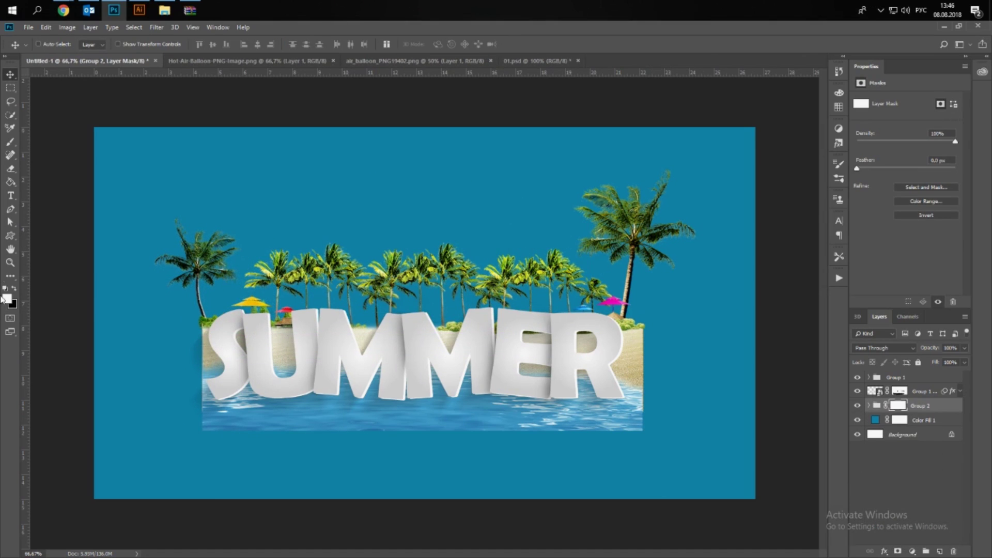
- Erase Group 2's mask over the bottom-left beach and the water under the letters
left_click(10, 168)
mouse_move(193, 435)
left_mouse_down()
mouse_move(310, 420)
mouse_move(157, 427)
left_mouse_up()
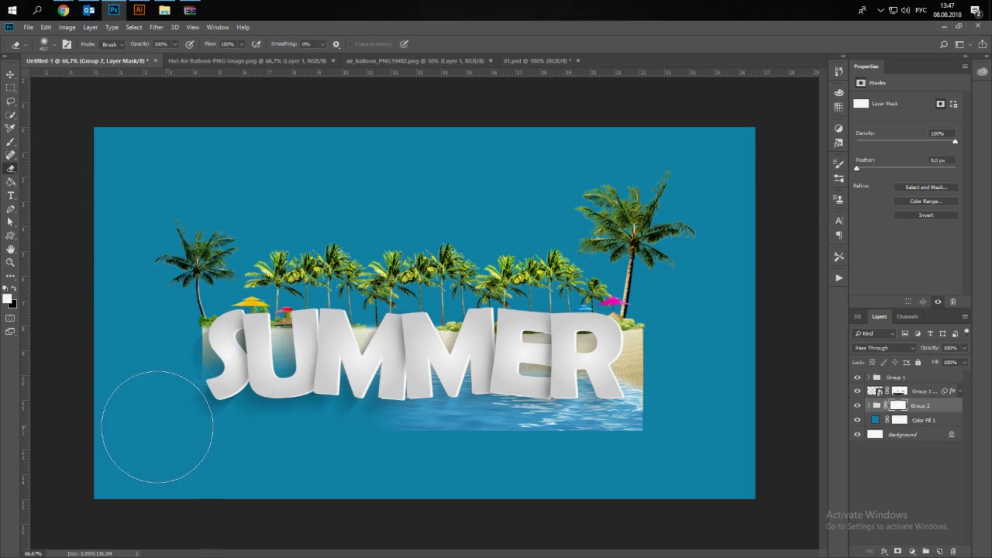
mouse_move(159, 380)
left_mouse_down()
mouse_move(289, 453)
mouse_move(627, 460)
mouse_move(608, 472)
mouse_move(682, 426)
mouse_move(704, 361)
mouse_move(691, 370)
mouse_move(691, 333)
mouse_move(683, 377)
left_mouse_up()
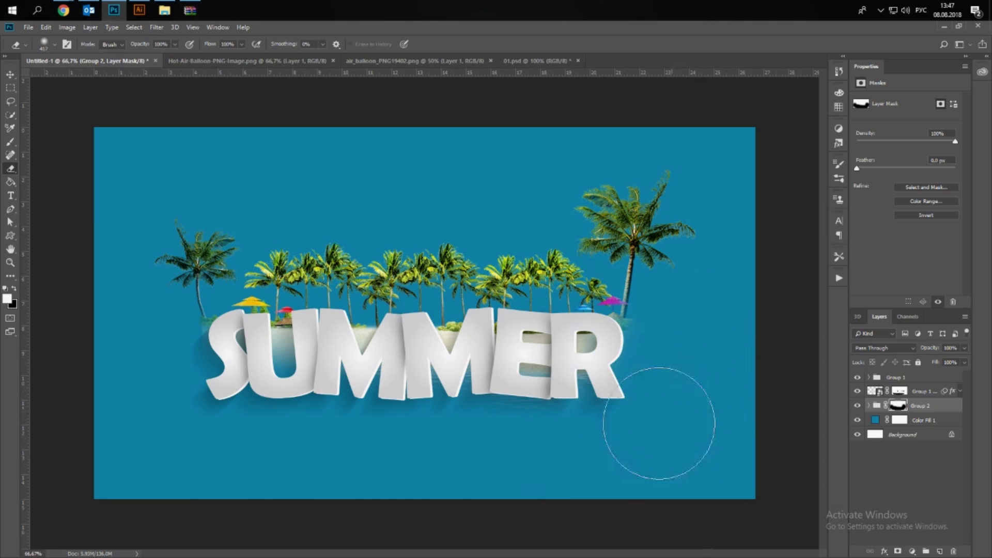
- Scale the Group 2 mask to about 94% and shift it slightly right
key("v")
key("ctrl+t")
left_click_drag(756, 169, 738, 179)
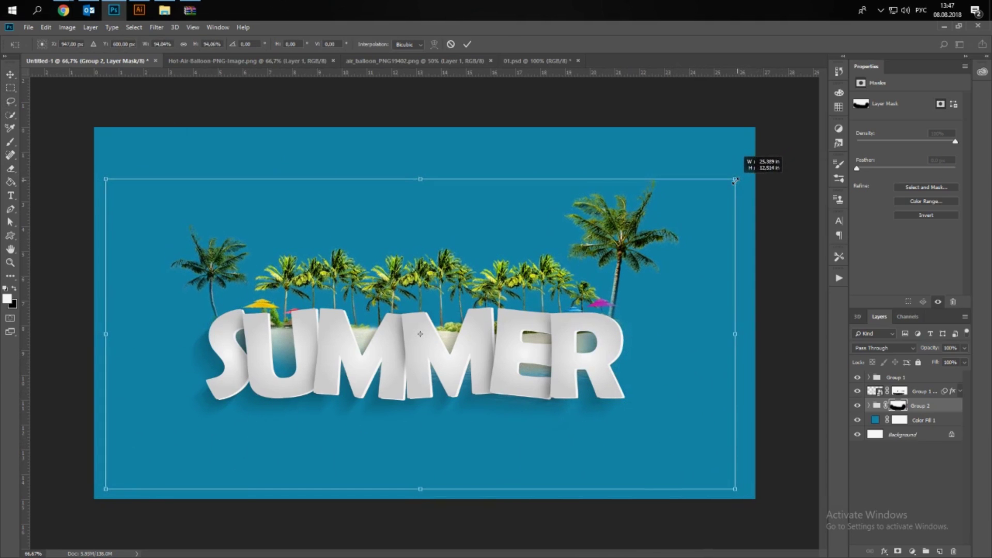
left_click_drag(579, 249, 584, 250)
key("Return")
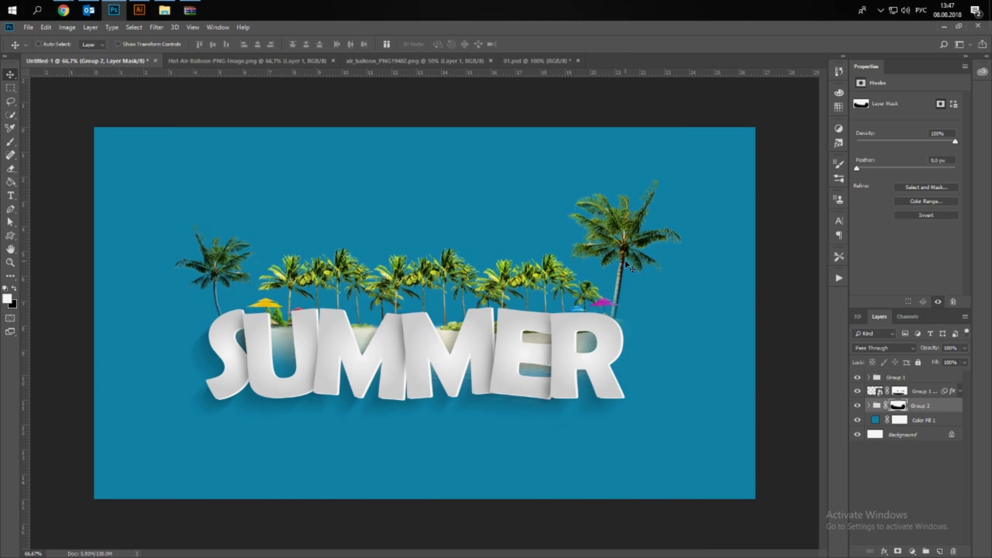
left_click(869, 405)
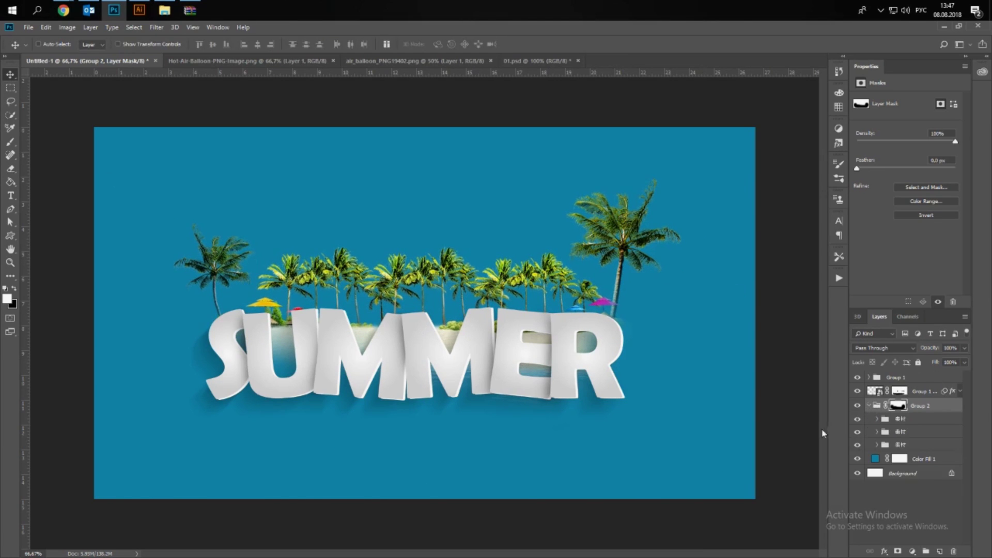
- Duplicate water layer 4 as '4 copy' and move it above Group 2
right_click(537, 379)
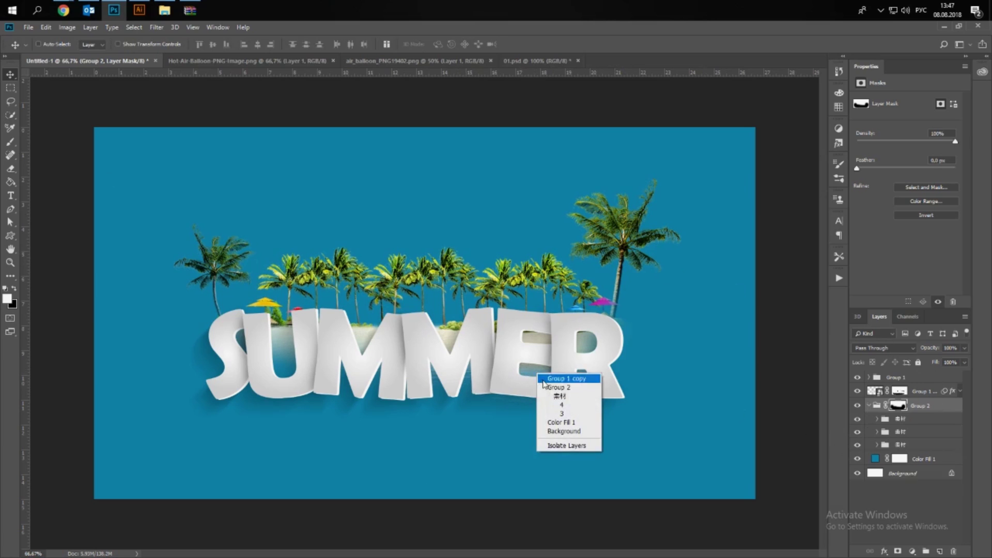
left_click(558, 412)
left_click(857, 463)
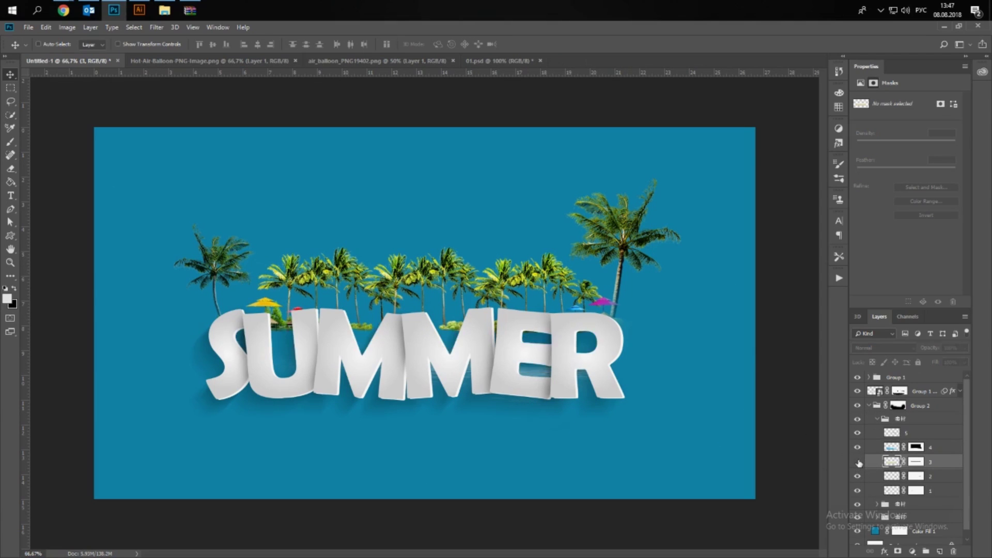
left_click(892, 450)
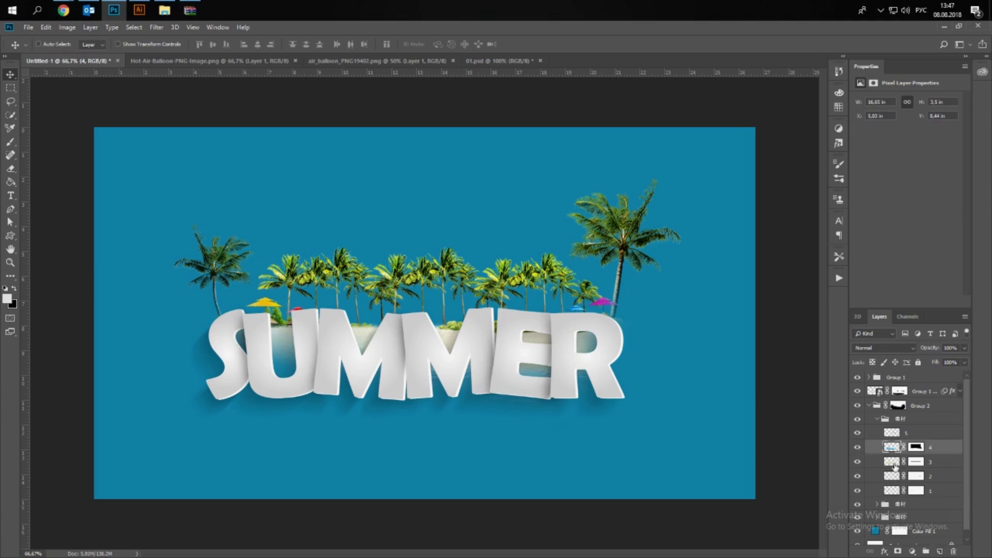
left_click_drag(894, 447, 940, 551)
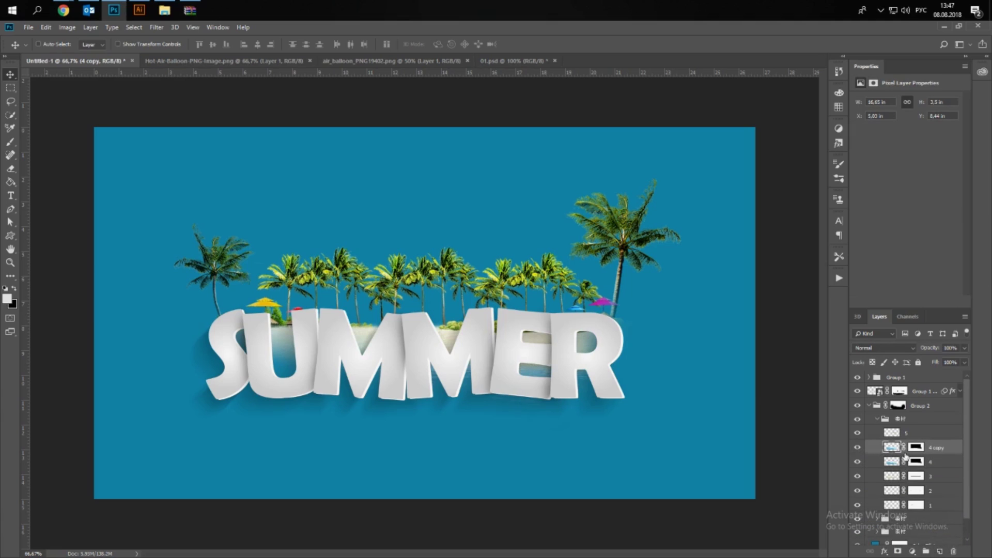
left_click_drag(945, 448, 919, 399)
- Stretch 4 copy wider than both canvas edges, positioned just below SUMMER
left_click_drag(629, 372, 619, 393)
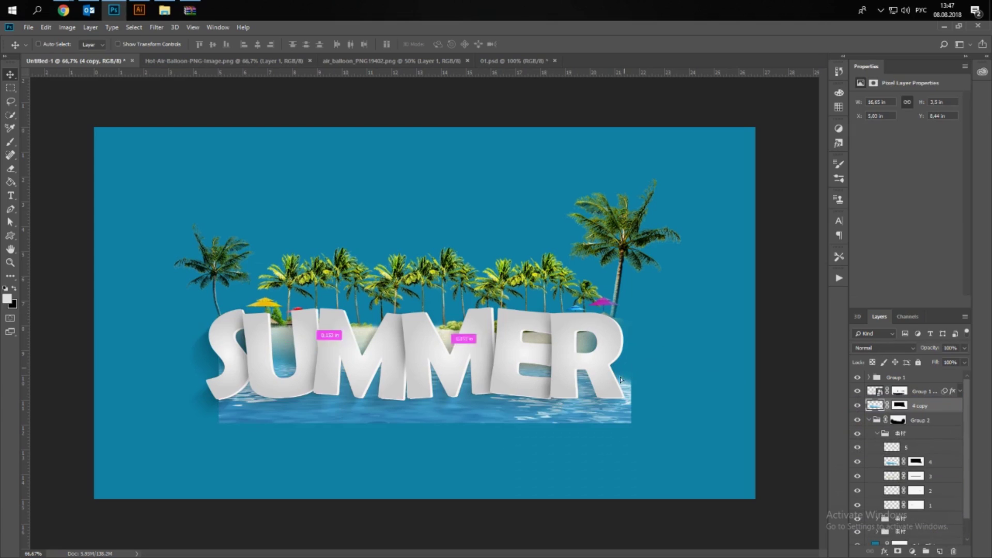
key("ctrl+t")
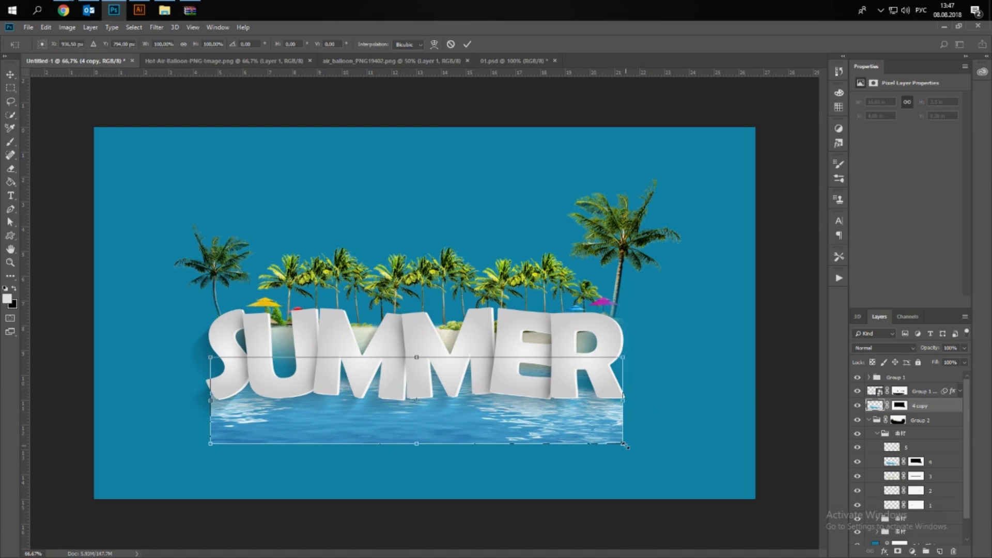
left_click_drag(624, 443, 795, 481)
left_click_drag(640, 401, 647, 426)
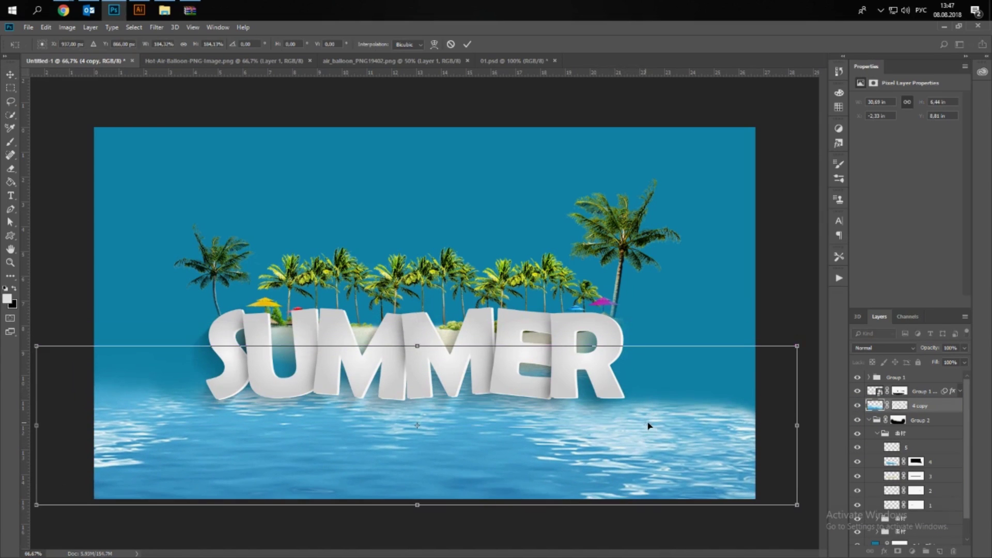
left_click_drag(798, 343, 821, 320)
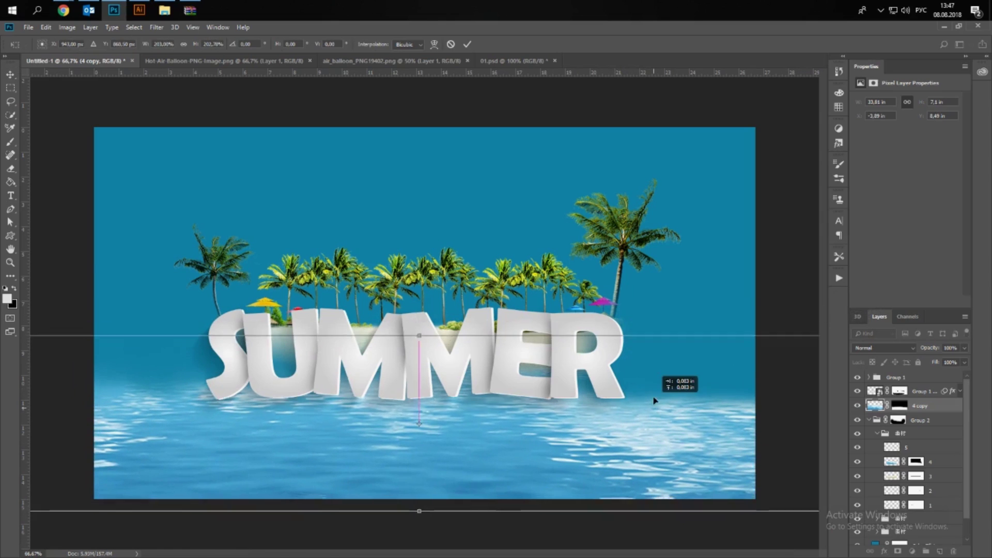
left_click_drag(656, 408, 653, 395)
key("Return")
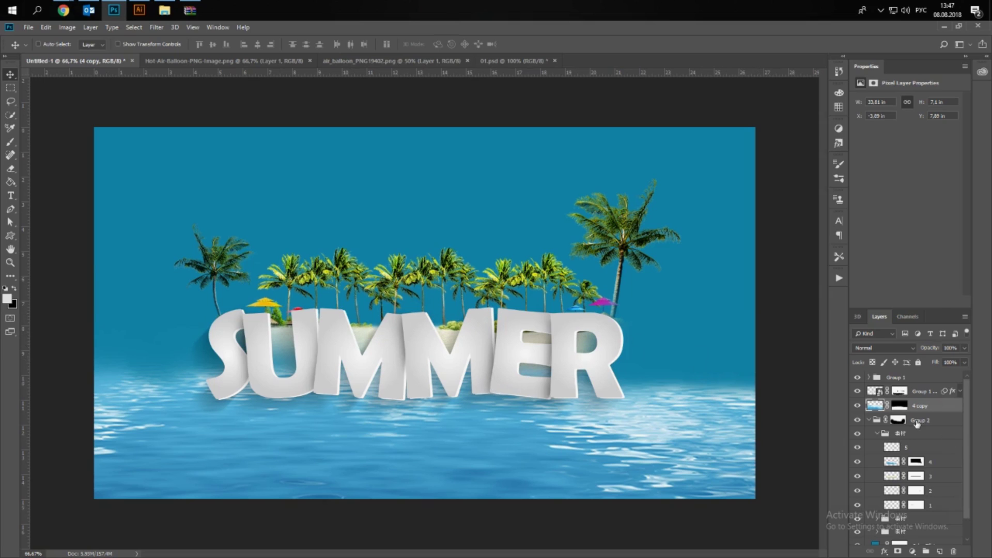
left_click(874, 424)
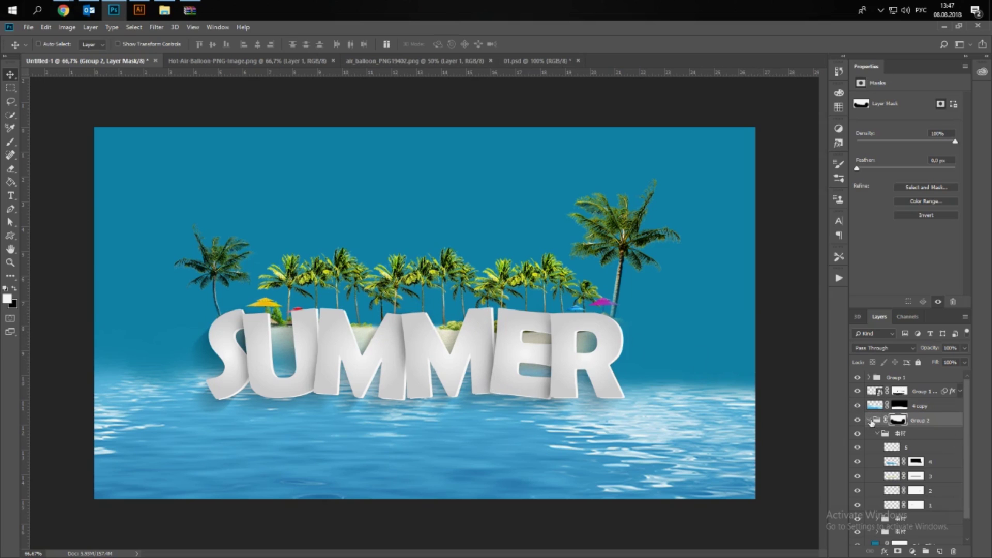
- Collapse Group 2 and add a new empty layer above the 4 copy water layer
left_click(870, 419)
key("ctrl+minus")
key("ctrl+plus")
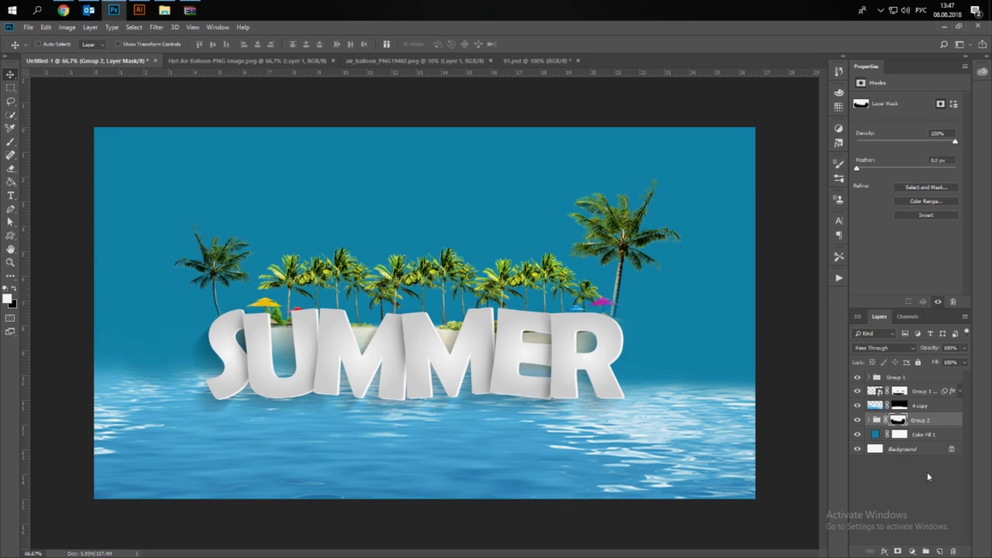
left_click(934, 408)
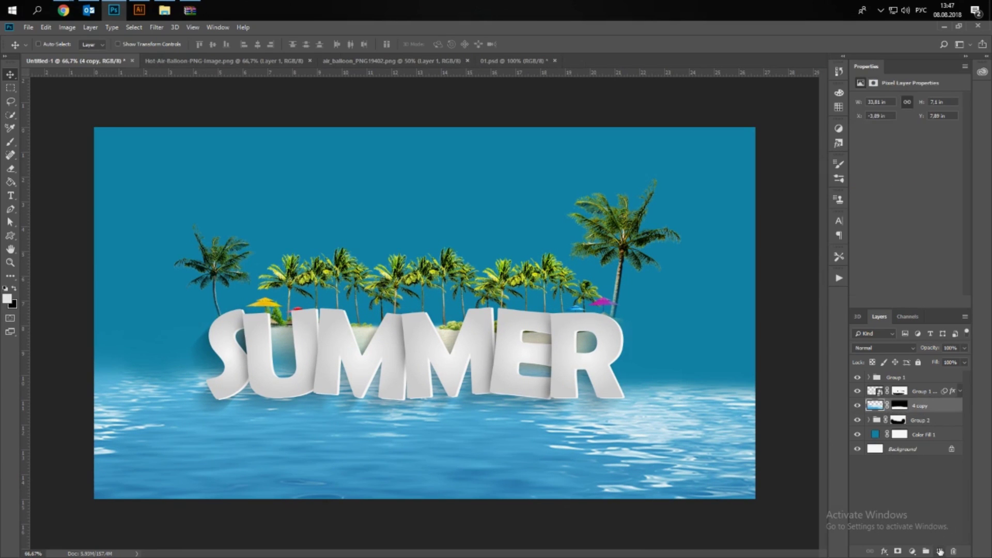
left_click(939, 551)
- Choose a soft round brush with a light grey paint colour
left_click(10, 143)
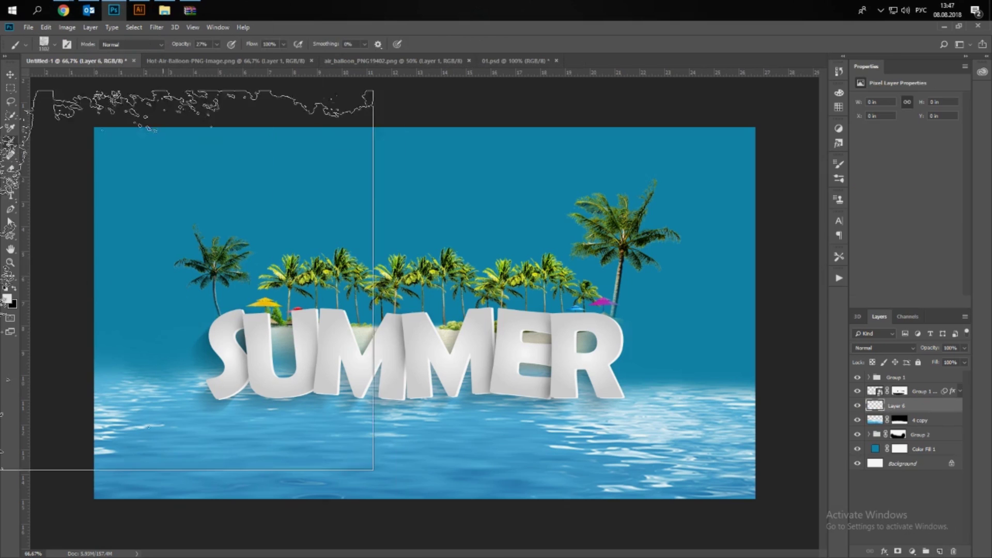
right_click(335, 212)
left_click(438, 305)
left_click(264, 375)
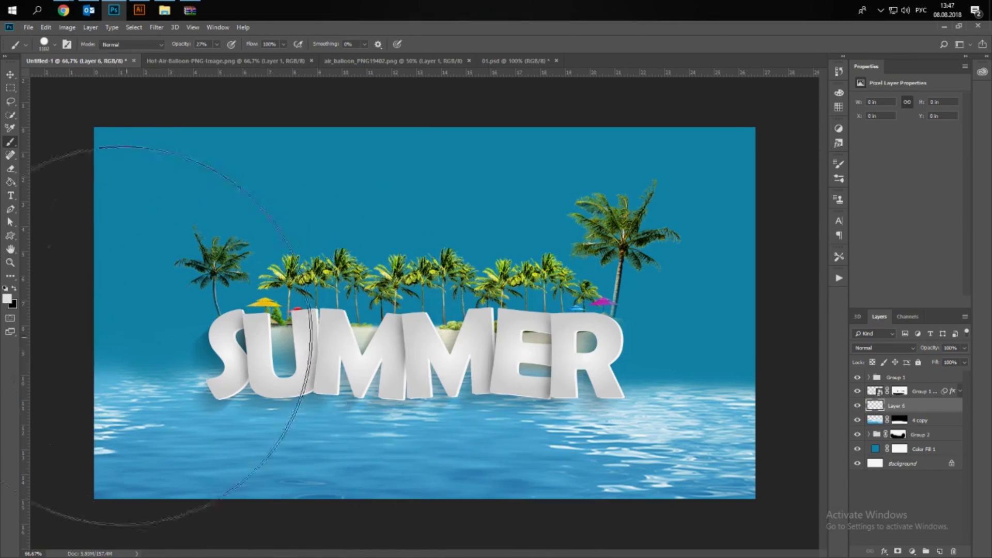
left_click(6, 299)
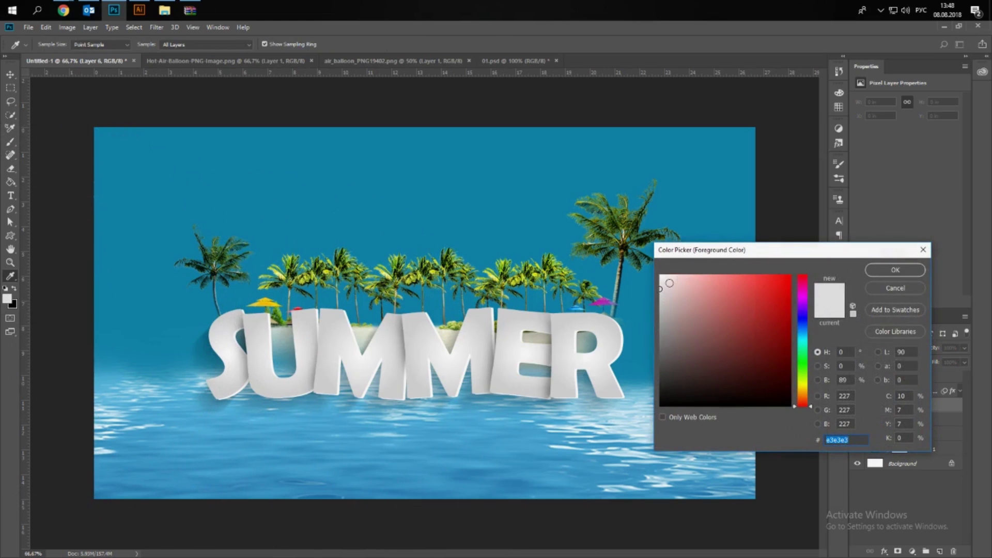
left_click_drag(660, 289, 669, 297)
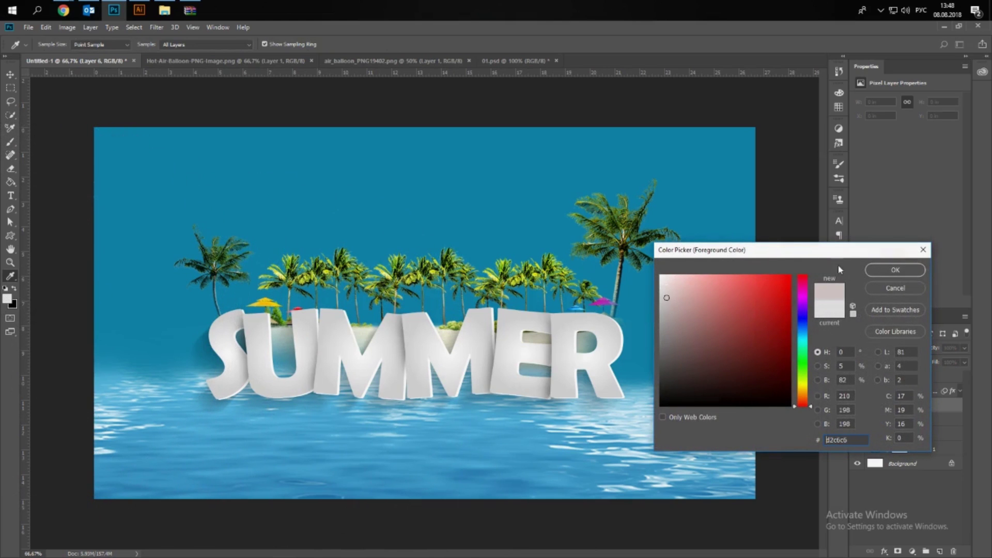
left_click(895, 269)
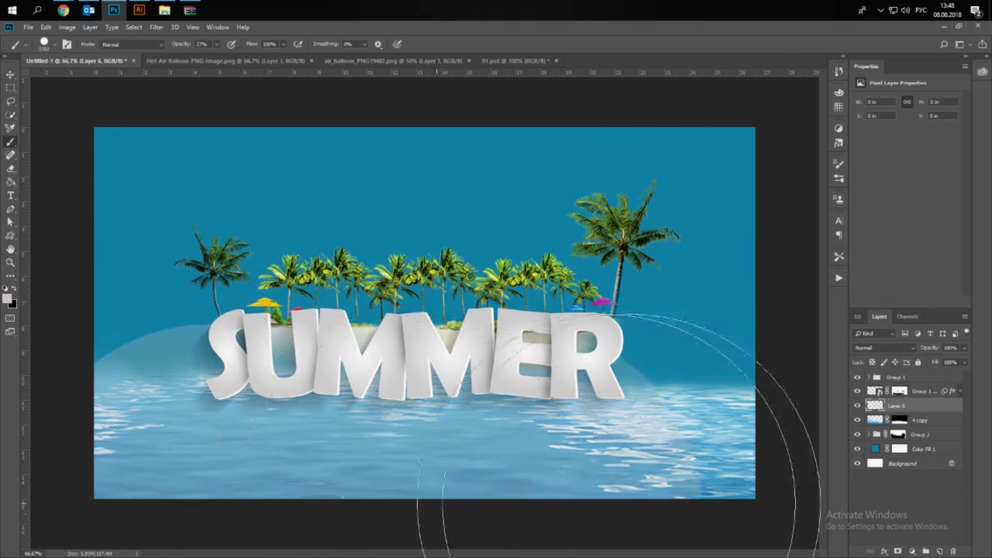
- Paint two grey haze strokes across the lower water and set Layer 6 opacity to 59%
right_click(455, 367)
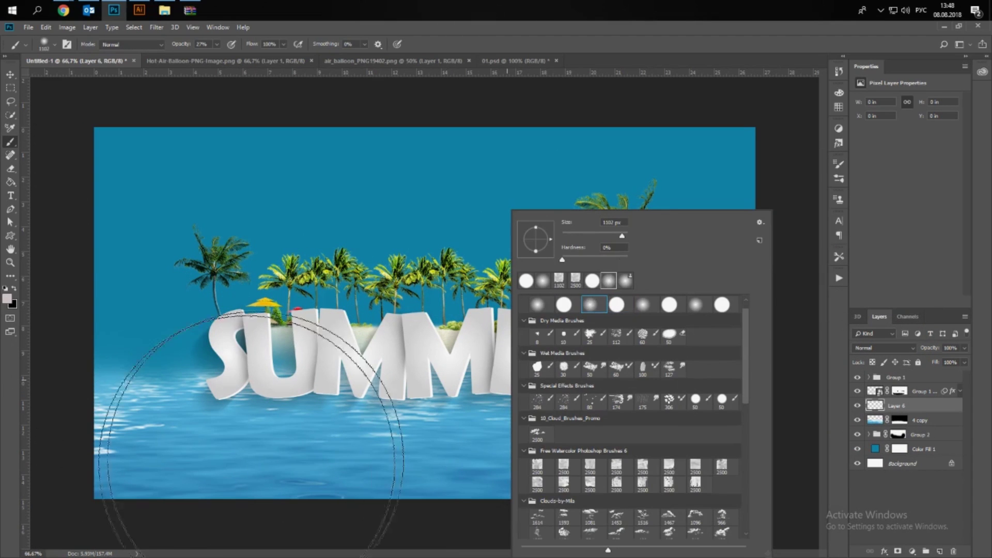
mouse_move(134, 512)
left_mouse_down()
mouse_move(432, 543)
mouse_move(687, 533)
left_mouse_up()
mouse_move(169, 548)
left_mouse_down()
mouse_move(512, 556)
mouse_move(734, 543)
left_mouse_up()
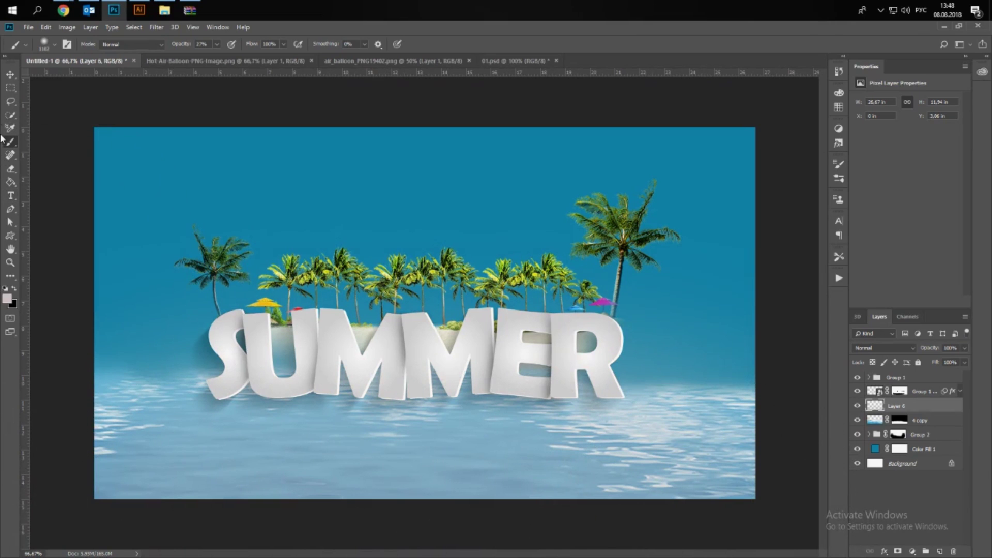
left_click_drag(948, 358, 944, 361)
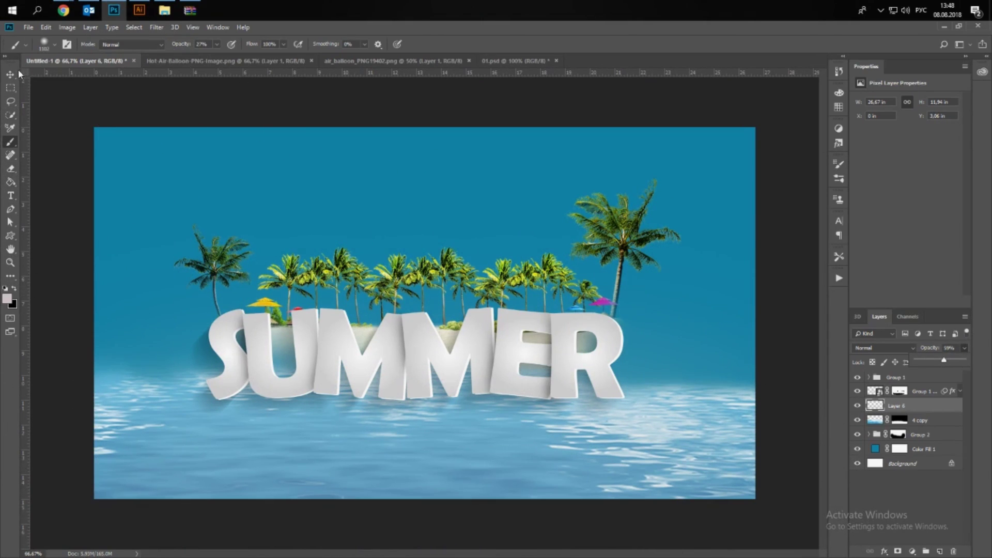
key("v")
scroll(395, 354, "down", 3)
scroll(395, 355, "up", 2)
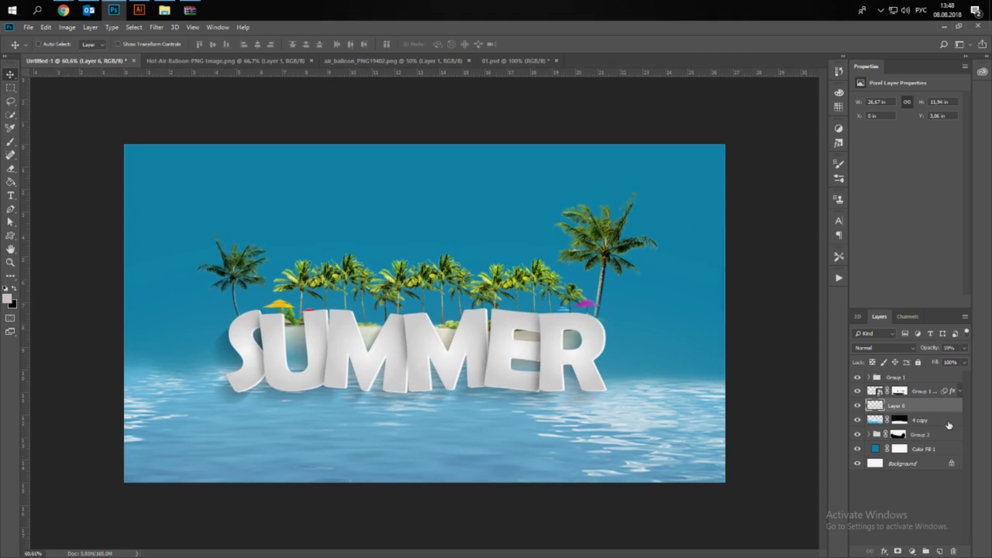
- Add a new empty layer directly above Color Fill 1
left_click(948, 425)
left_click(858, 434)
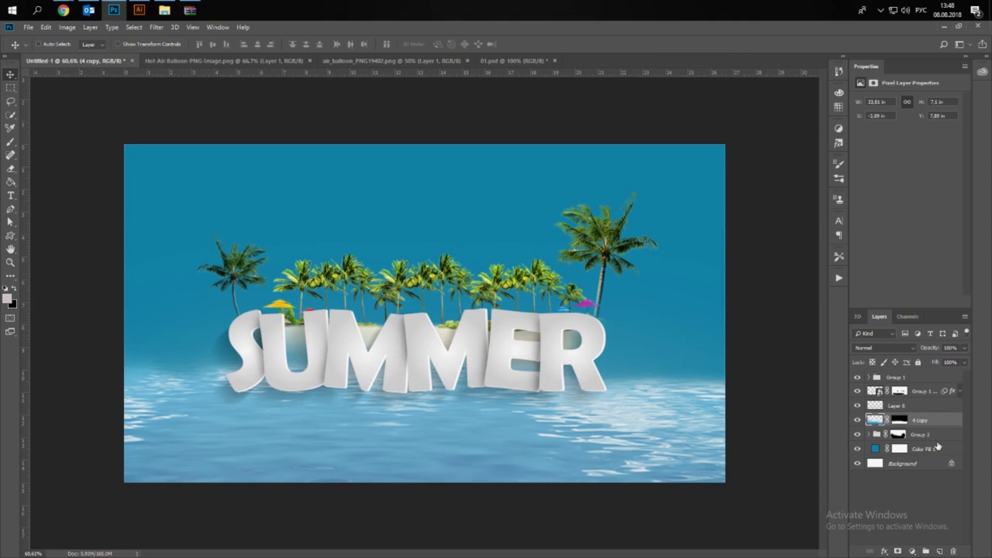
left_click(938, 449)
left_click(933, 552)
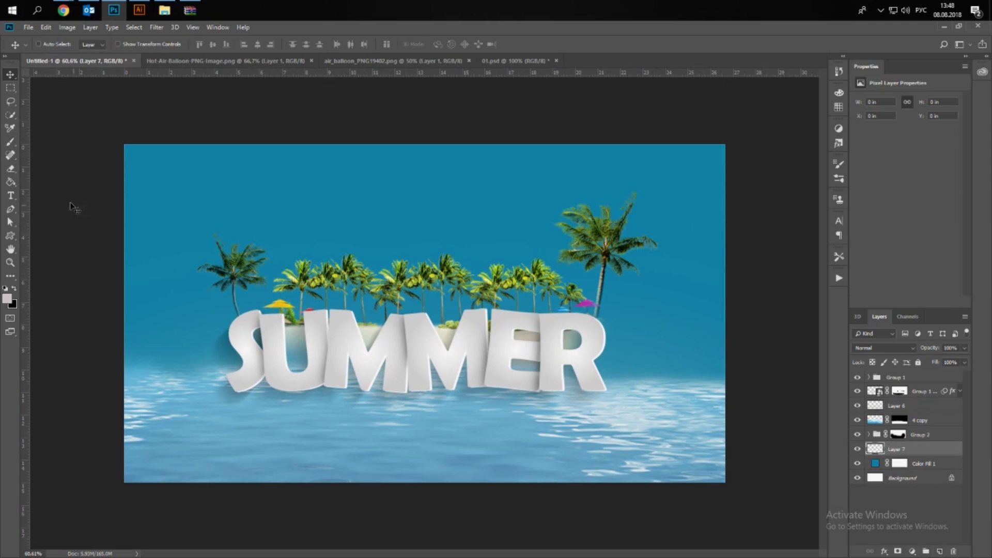
- Set up a soft round brush painting white at 27% opacity
left_click(10, 141)
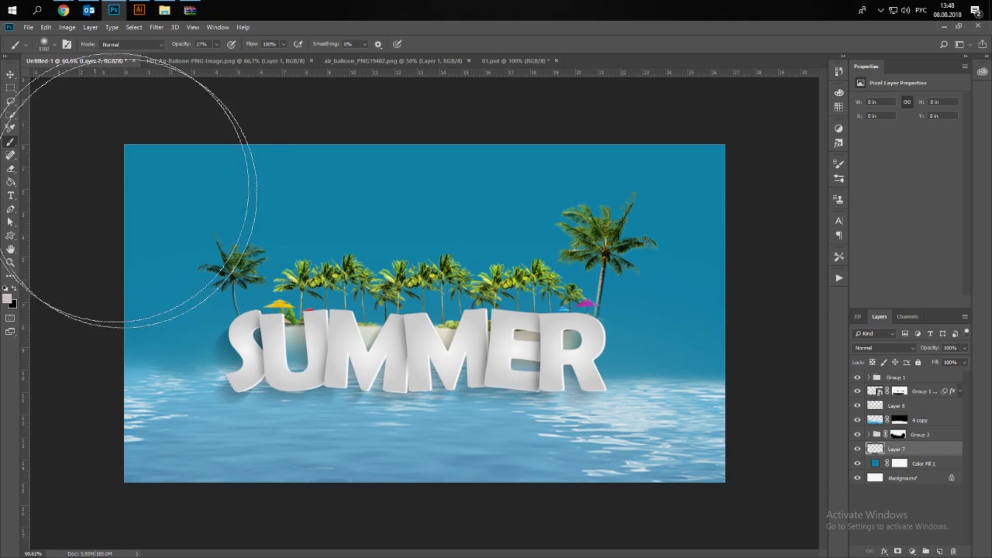
left_click(8, 299)
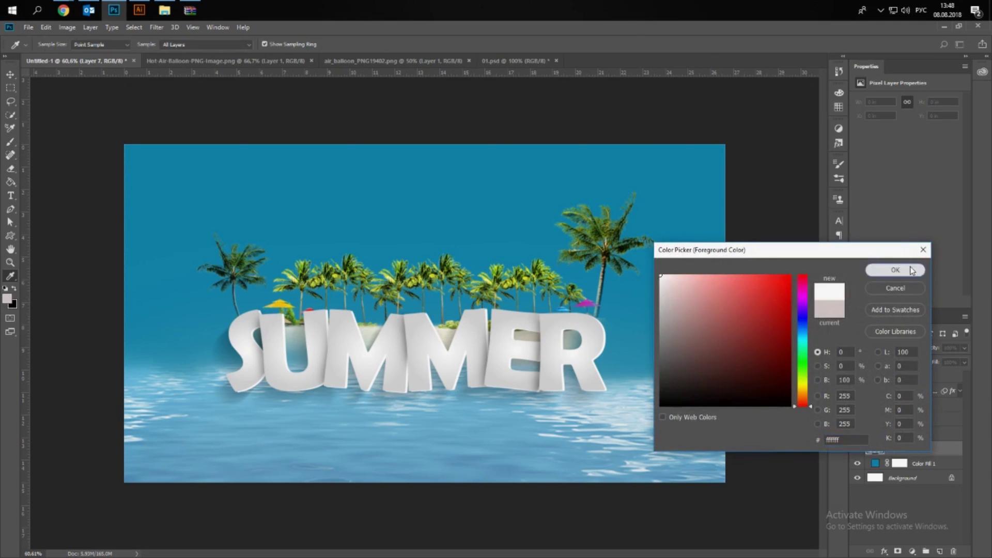
left_click(895, 270)
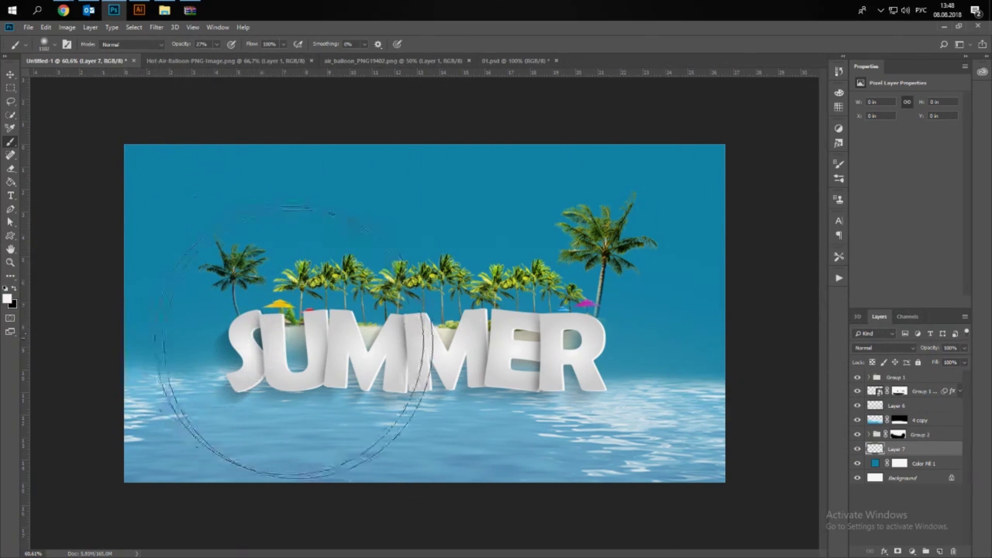
right_click(412, 212)
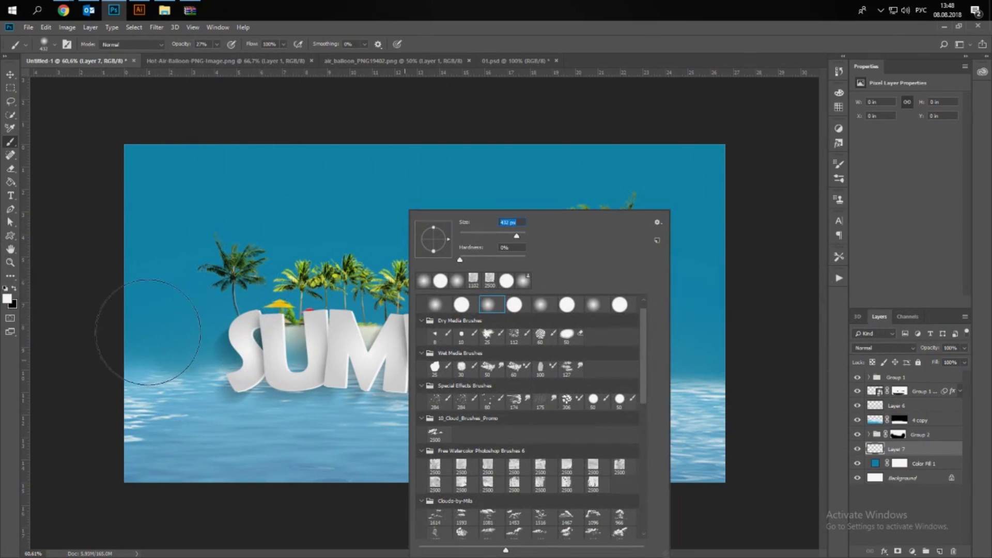
left_click(119, 333)
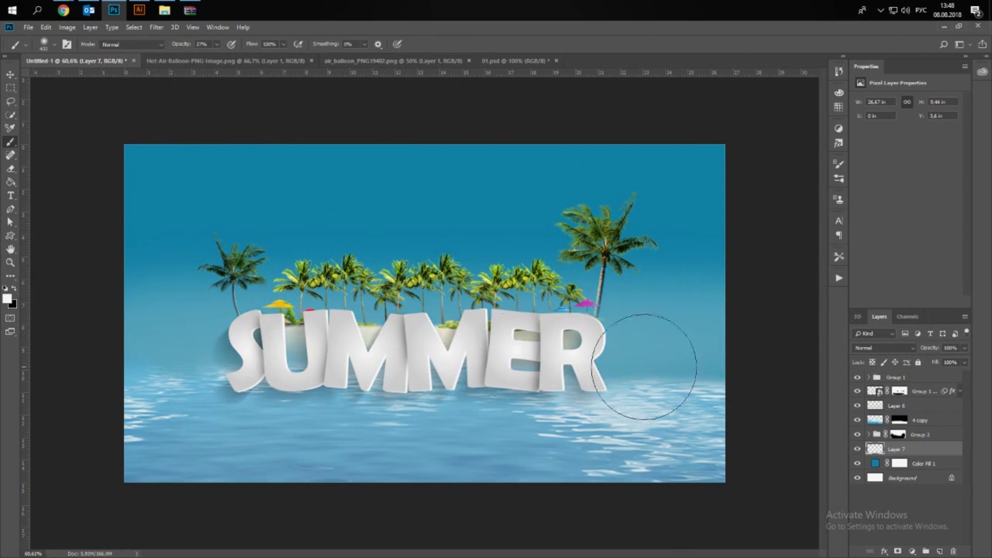
- Paint soft white haze beside S and R and across the sky above SUMMER
left_click_drag(646, 351, 677, 344)
mouse_move(115, 357)
left_mouse_down()
mouse_move(207, 320)
mouse_move(297, 356)
left_mouse_up()
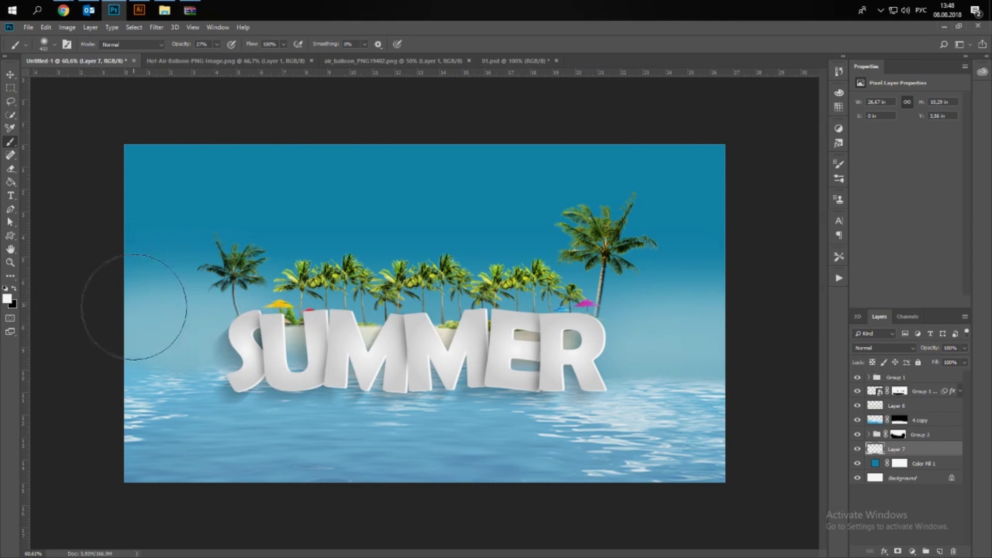
left_click_drag(268, 310, 639, 343)
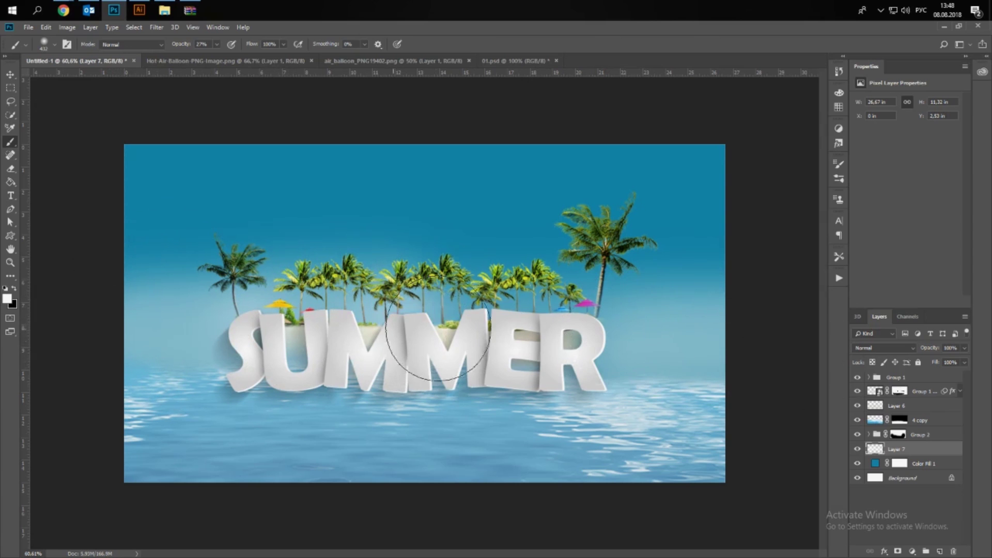
key("ctrl+plus")
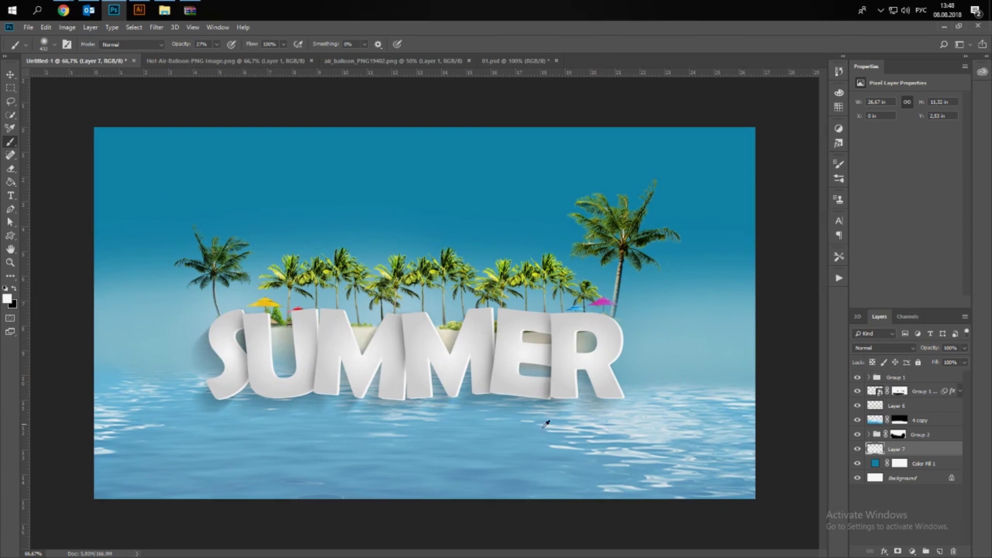
left_click(877, 421)
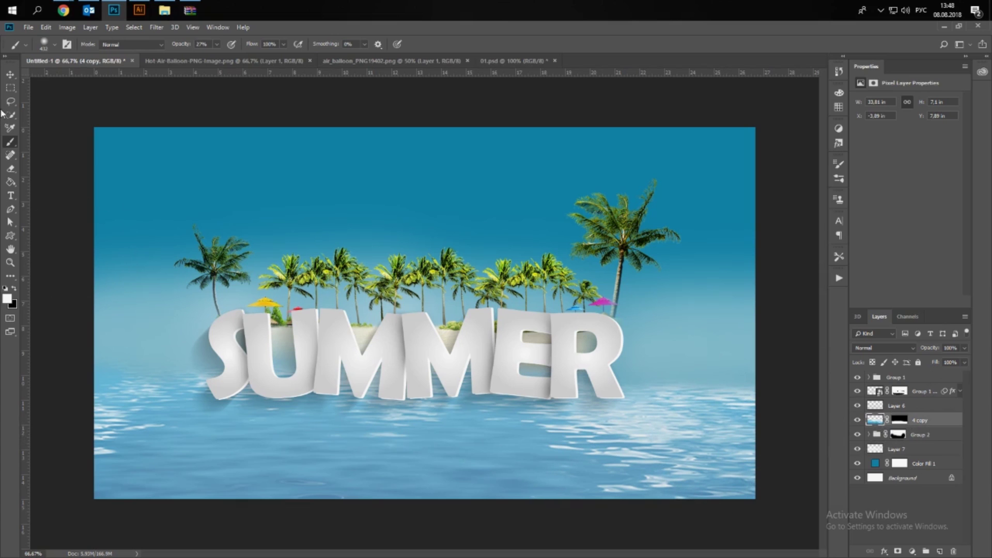
- Squash the 4 copy water layer to about 67.5% height, lowering its top edge
key("ctrl+t")
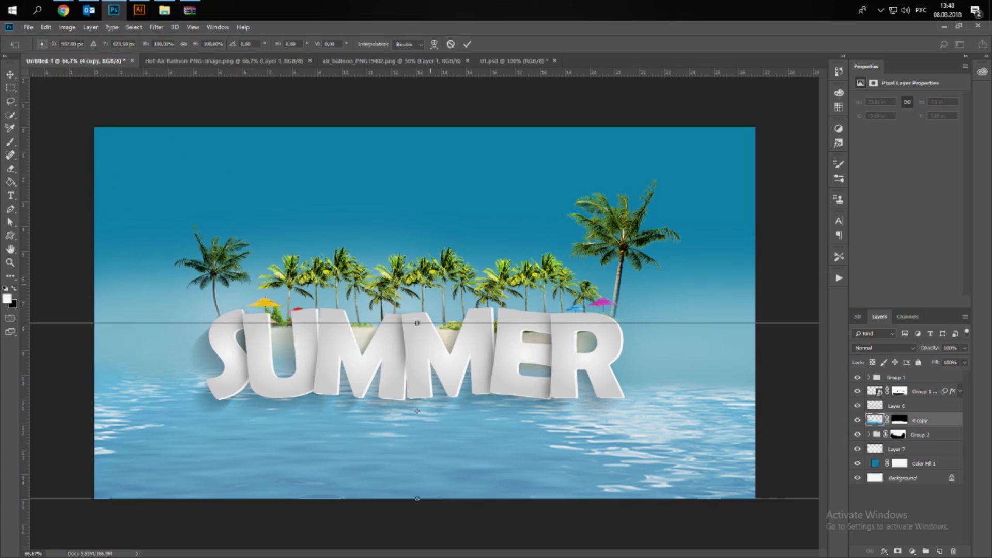
left_click_drag(416, 324, 421, 380)
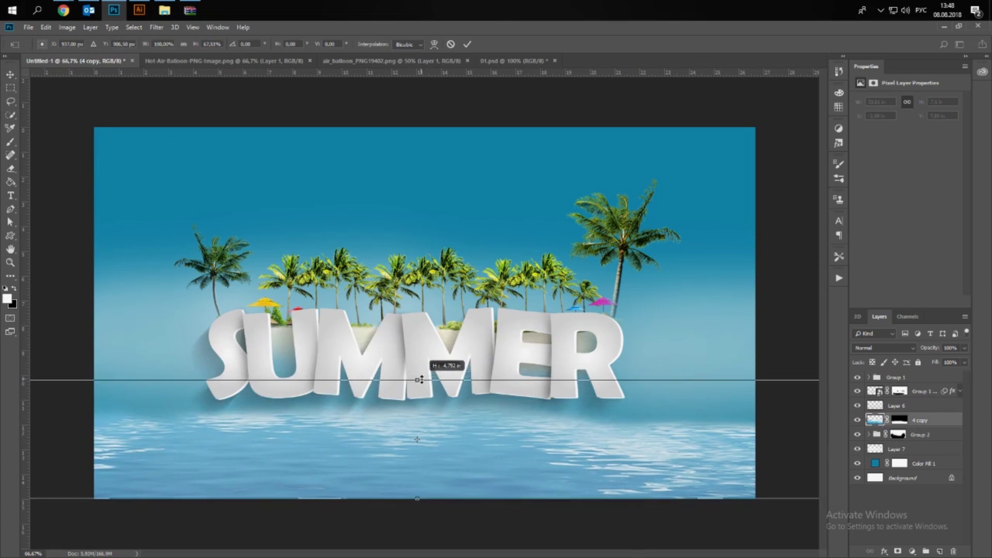
key("Return")
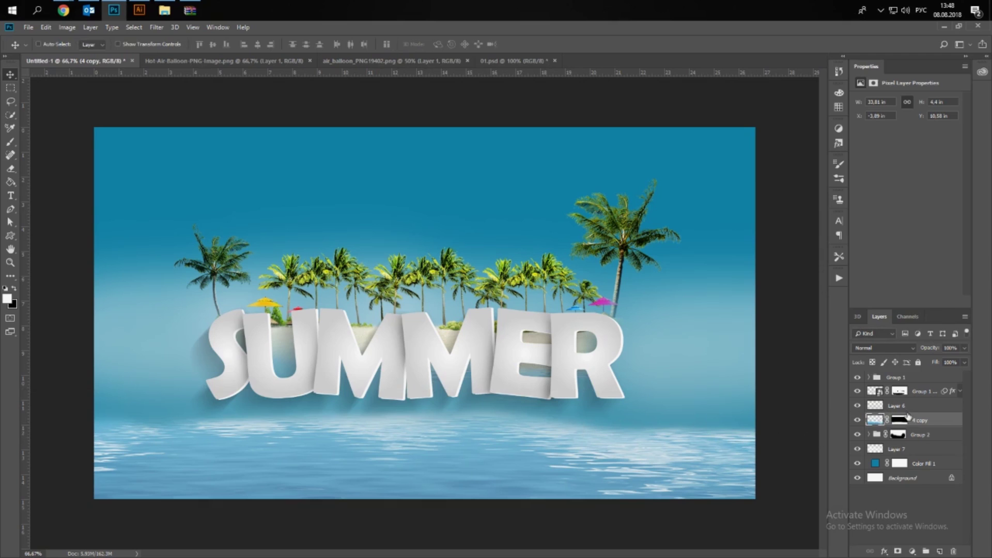
left_click(908, 451)
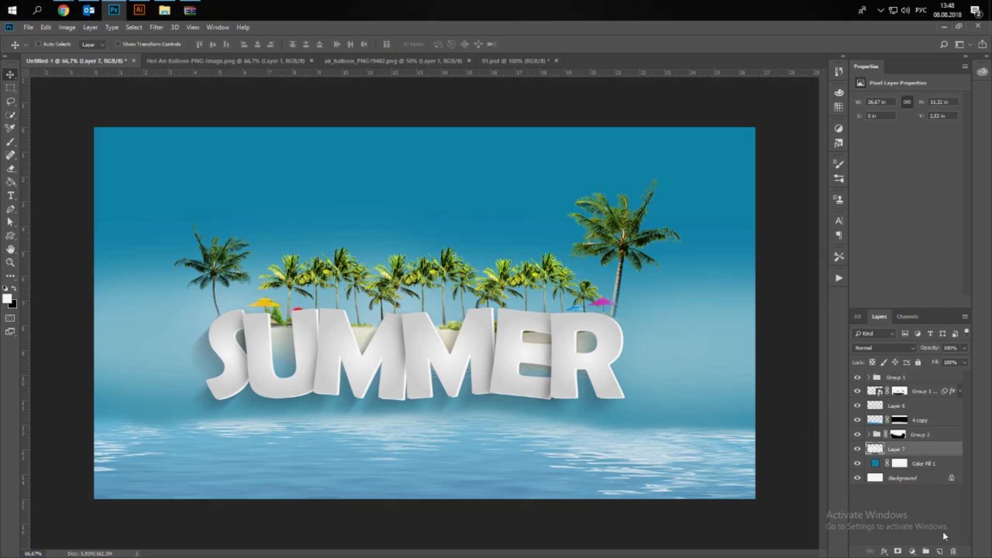
- On a new layer, stamp a cloud brush at 100% opacity in the upper-left sky
left_click(938, 551)
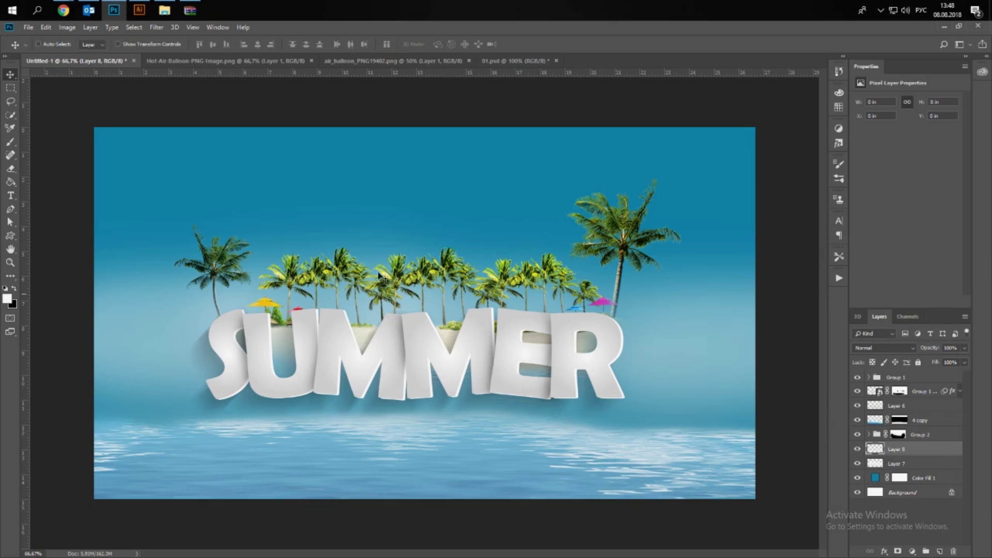
left_click(10, 141)
right_click(514, 210)
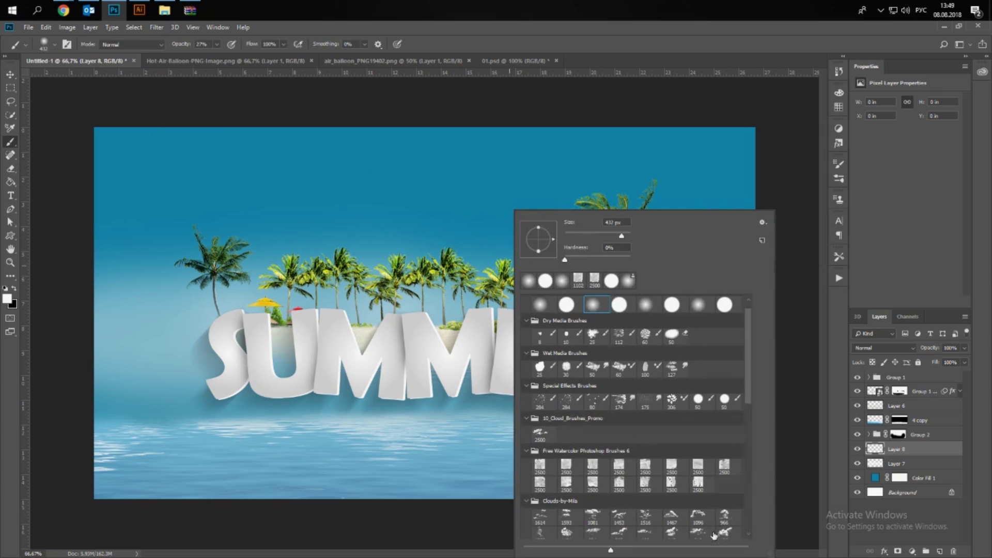
left_click(644, 536)
left_click(202, 183)
key("ctrl+z")
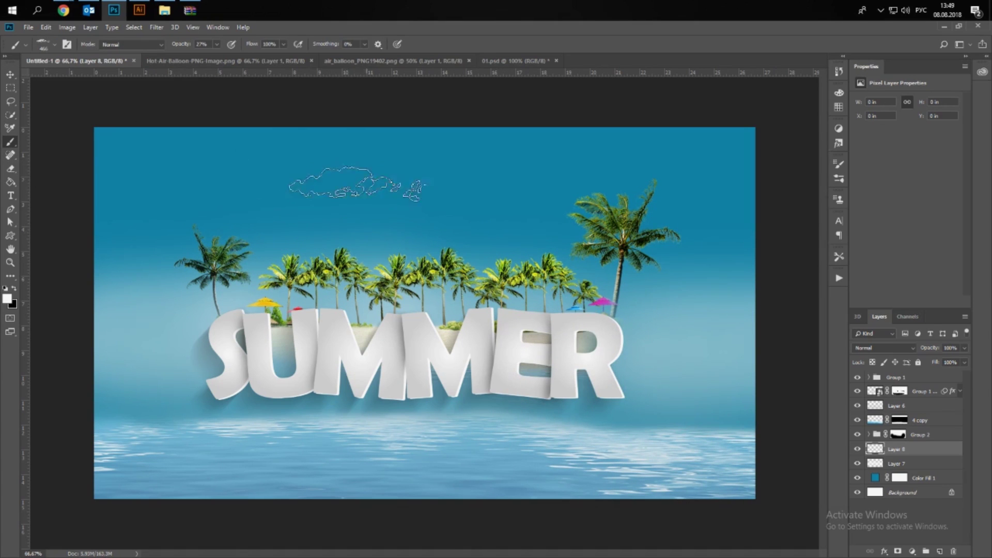
left_click(216, 44)
left_click_drag(244, 55, 253, 56)
left_click(189, 194)
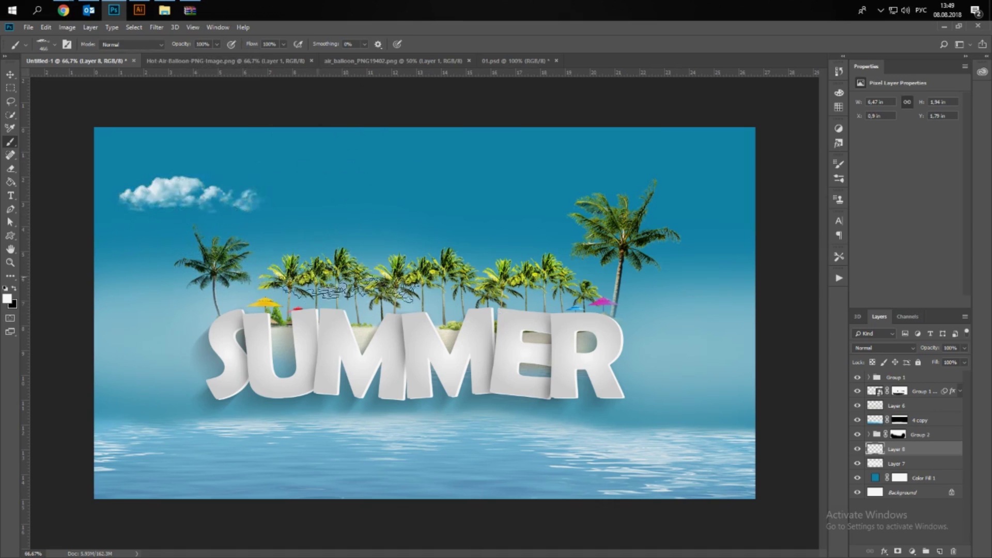
right_click(548, 256)
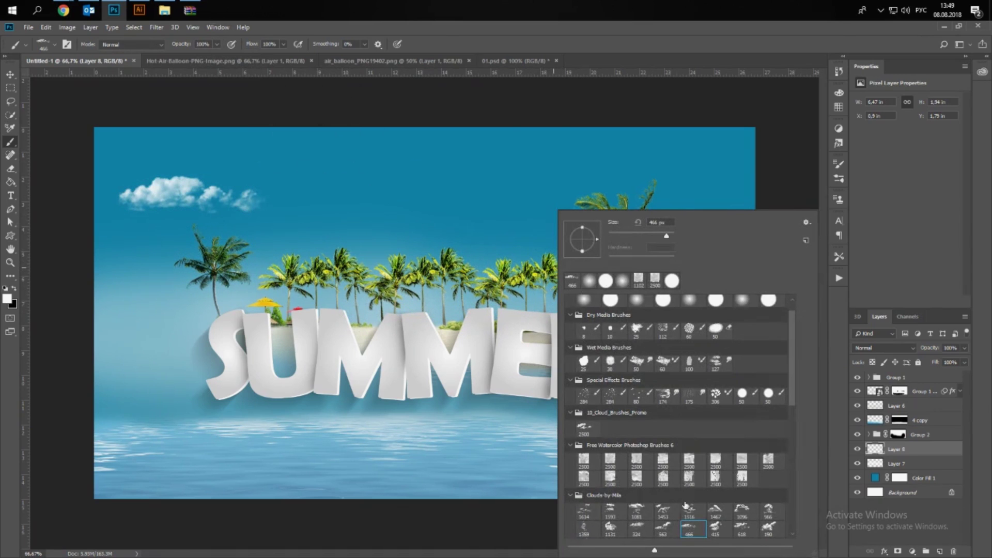
- On another new layer, stamp a different cloud brush enlarged to about 1811 px along the top edge
left_click(940, 552)
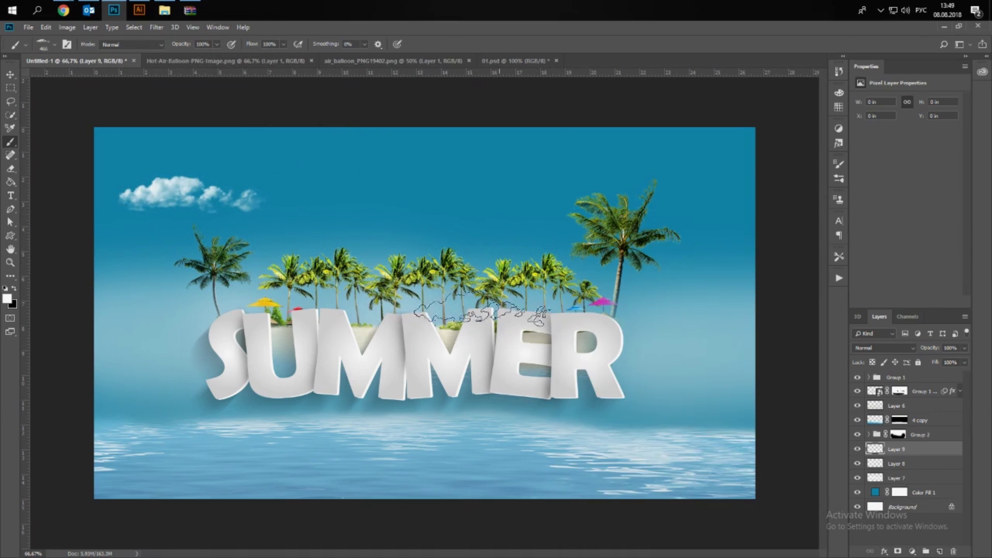
right_click(510, 263)
left_click(621, 527)
left_click_drag(633, 238, 634, 236)
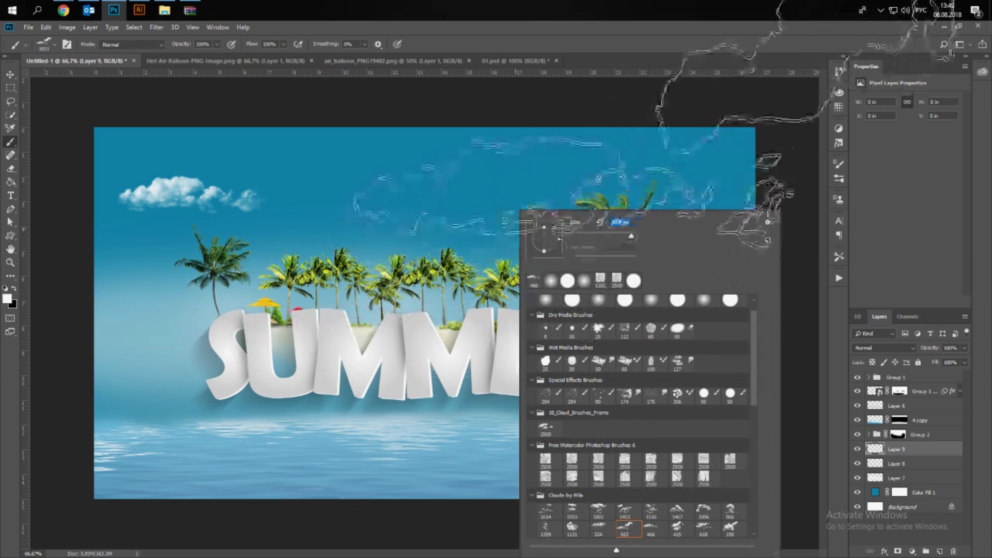
key("Return")
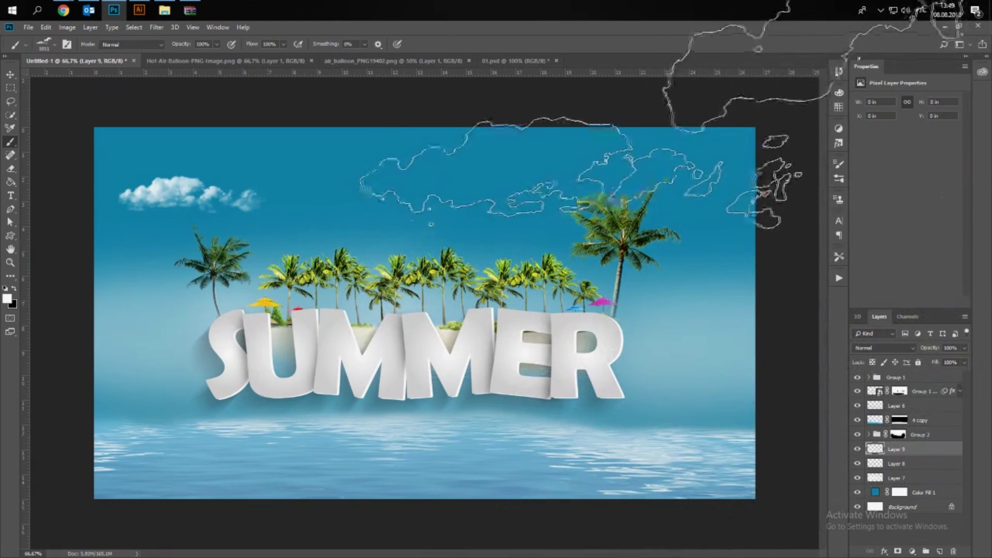
scroll(648, 174, "down", 2)
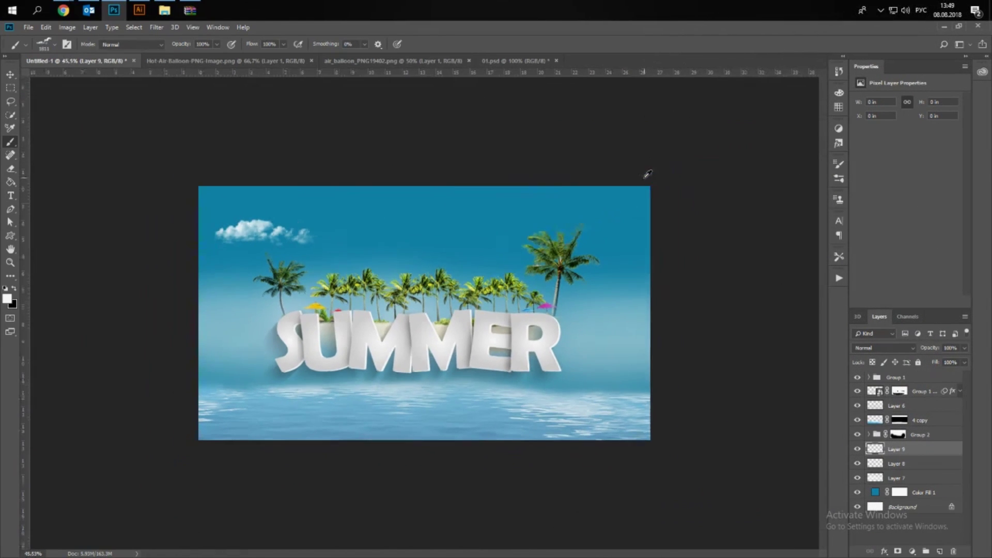
left_click(558, 124)
scroll(349, 340, "up", 1)
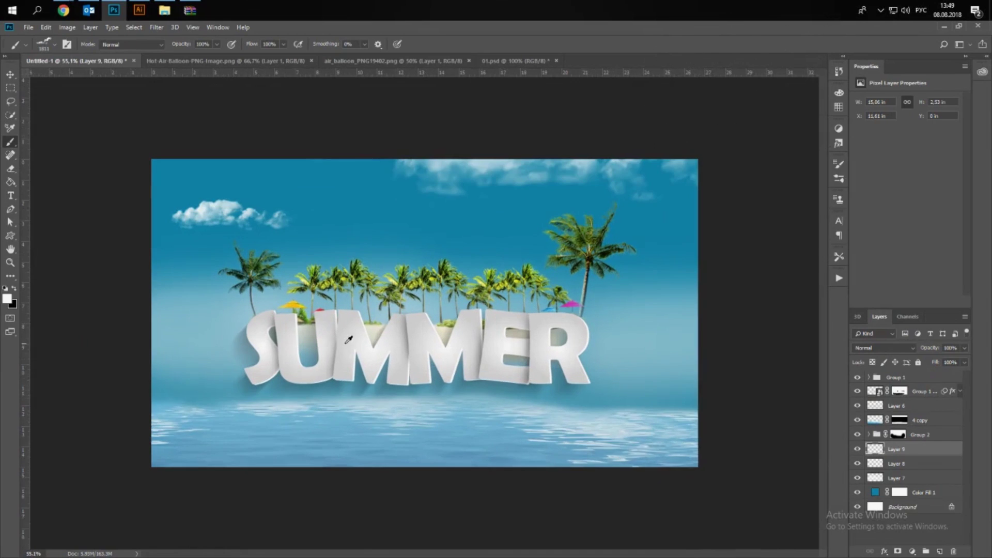
scroll(349, 339, "up", 2)
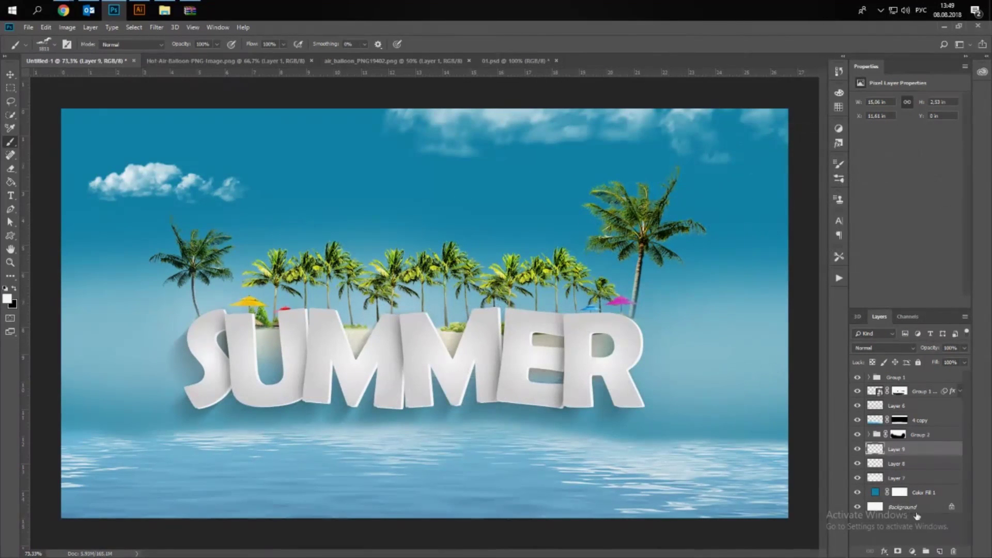
left_click(939, 552)
- Move Layer 10 to the top and stamp a small 1453 cloud over the palms
right_click(529, 362)
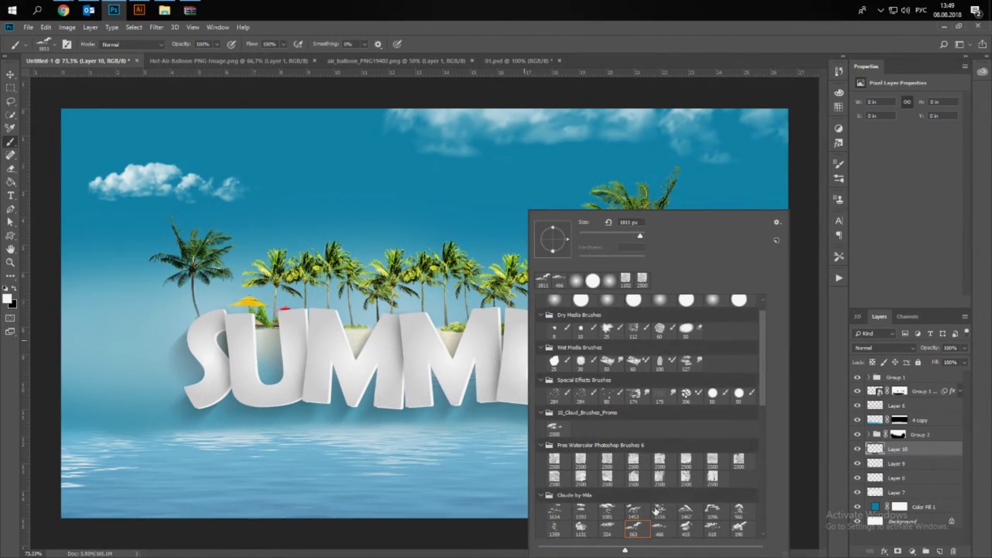
left_click(632, 511)
key("Return")
left_click_drag(923, 452, 927, 377)
left_click(310, 320)
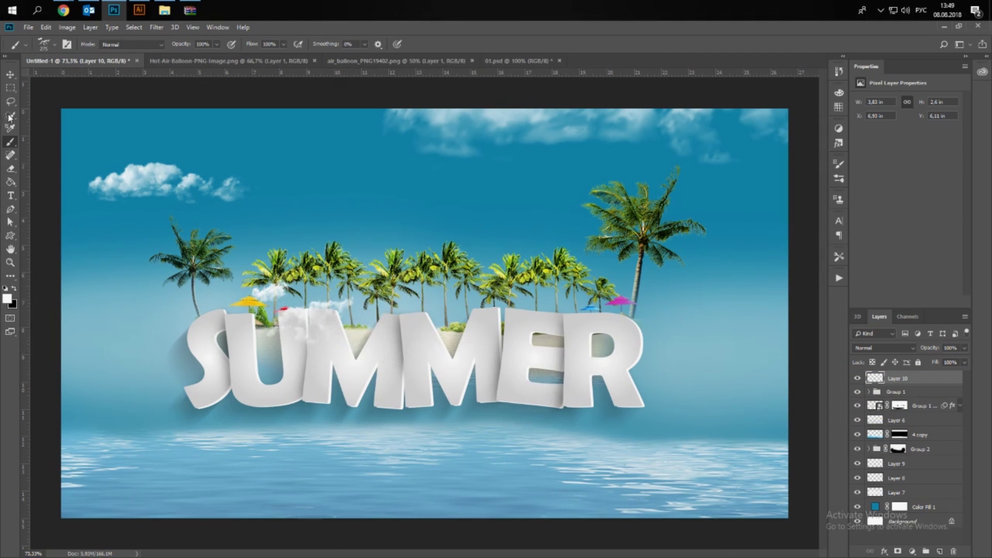
left_click(11, 73)
left_click_drag(299, 266, 302, 205)
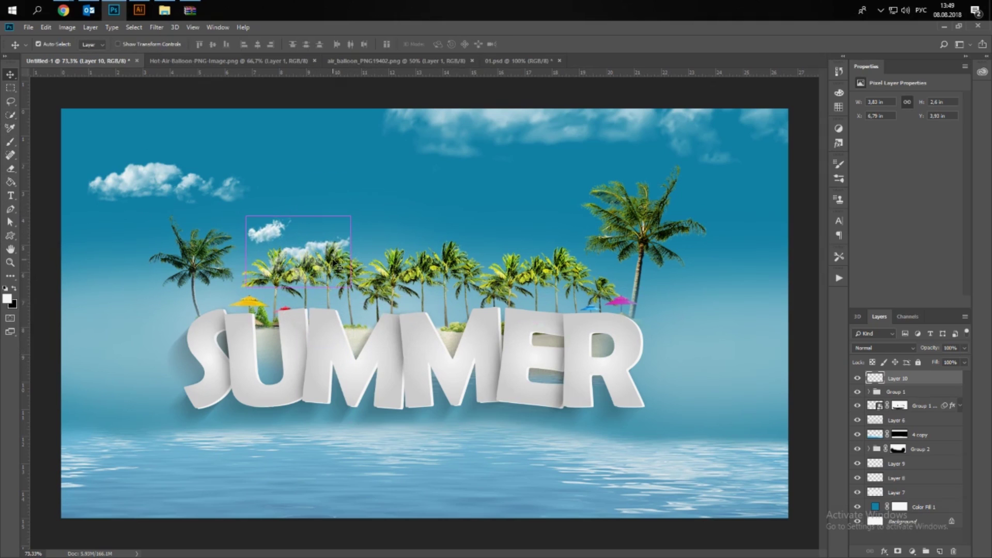
- Duplicate the cloud twice, fade one copy to 18%, and move all three beside the S
left_click_drag(339, 267, 339, 267)
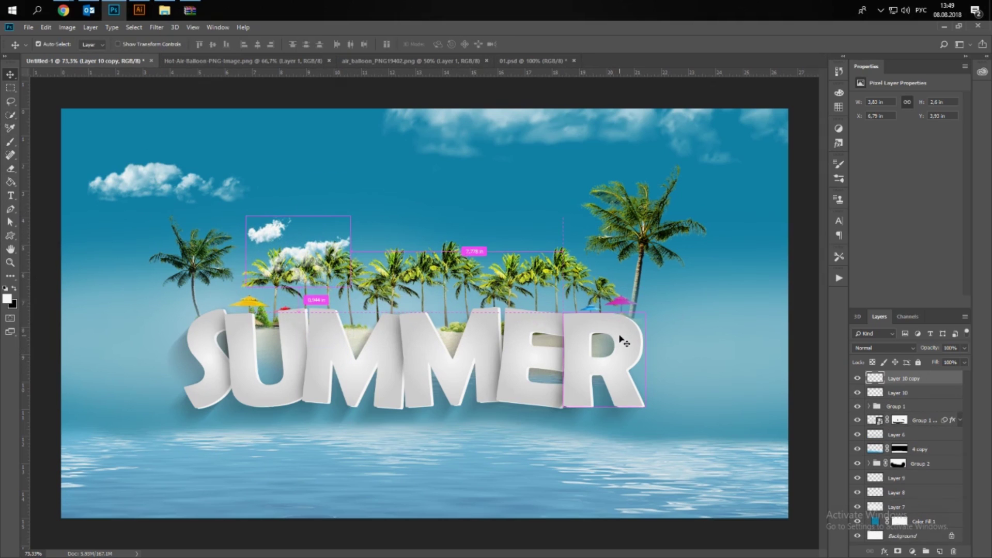
key("ctrl+j")
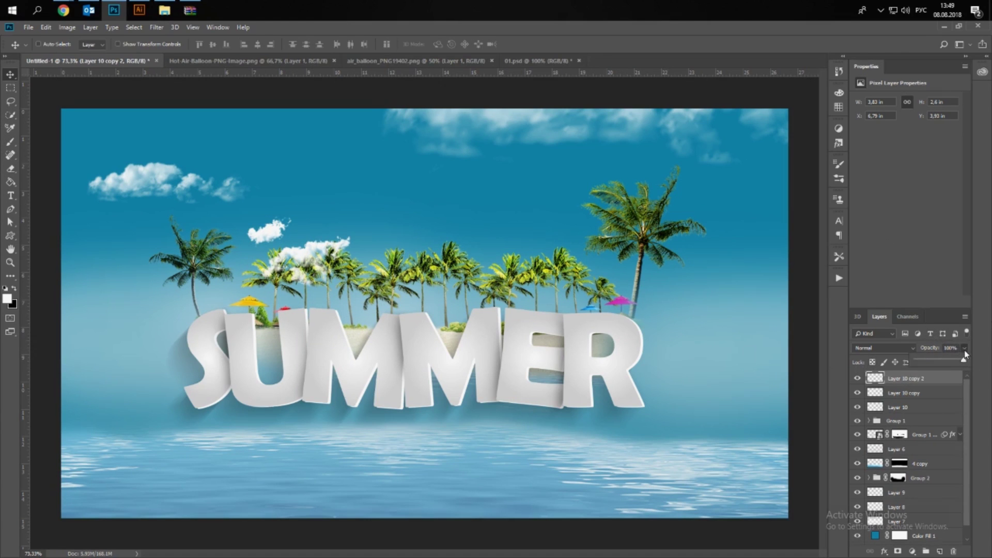
left_click_drag(938, 362, 937, 362)
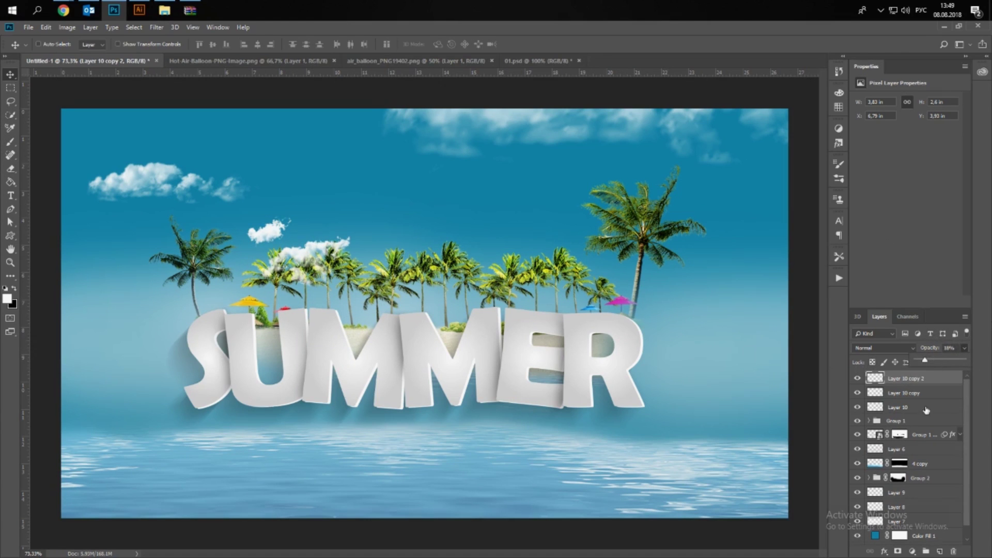
left_click(920, 408)
left_click(927, 381, "shift")
mouse_move(343, 245)
left_mouse_down()
mouse_move(397, 253)
mouse_move(218, 324)
left_mouse_up()
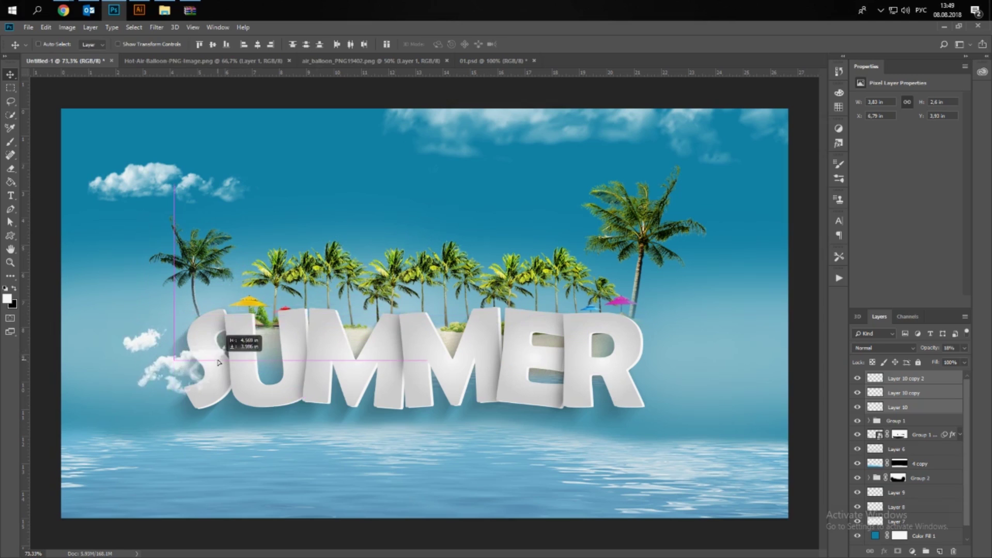
left_click_drag(218, 324, 219, 325)
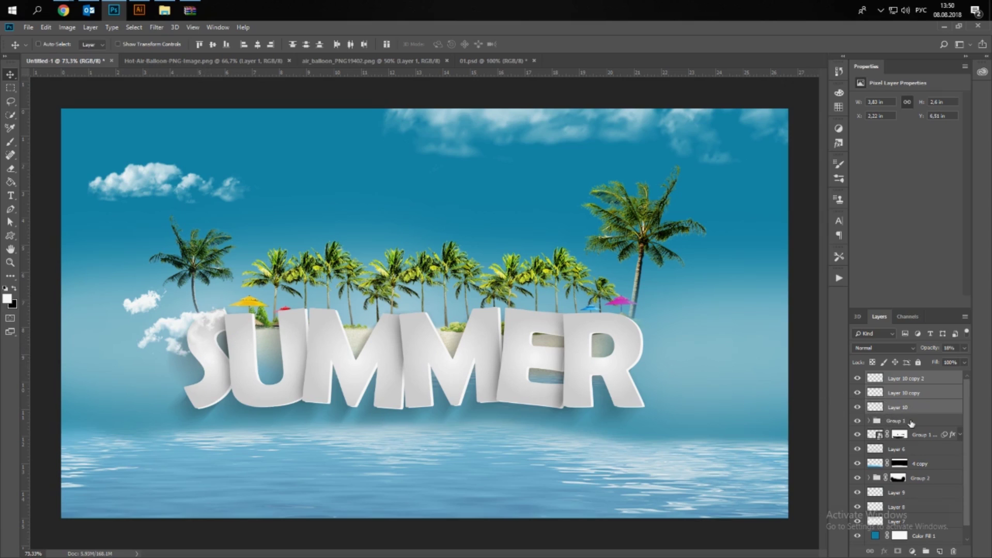
left_click(939, 551)
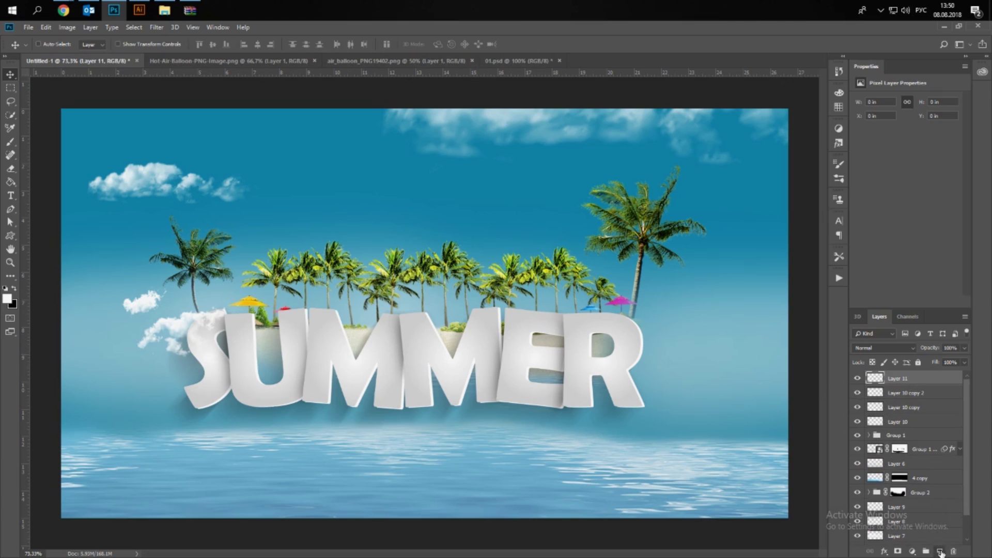
- Stamp the 618 cloud brush on Layer 11 near the right canvas edge beside the tall palm
left_click(10, 141)
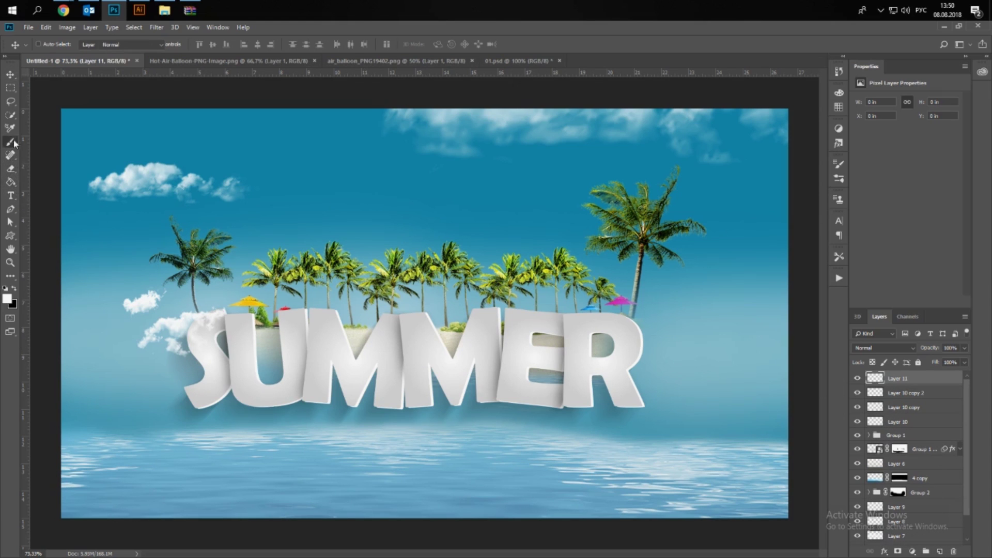
right_click(597, 331)
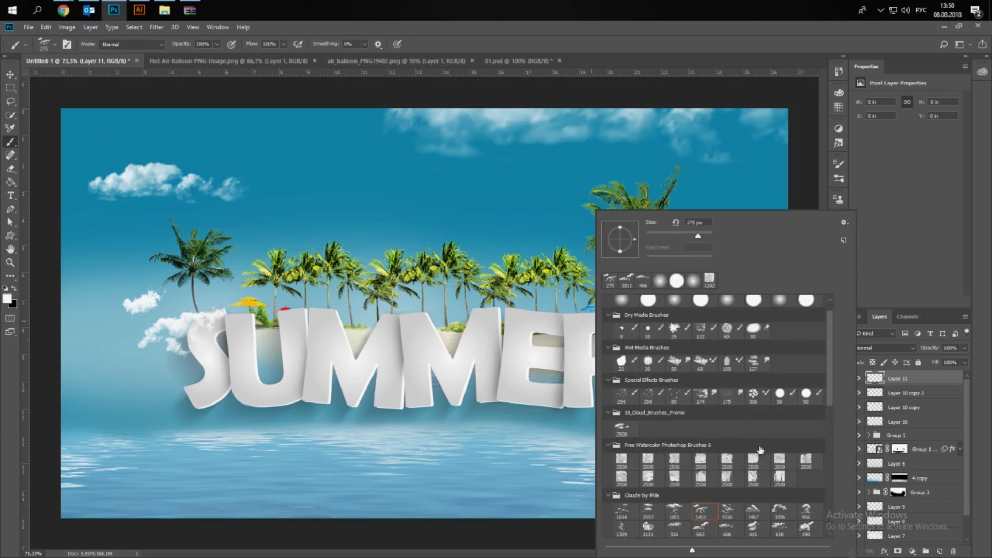
left_click(778, 528)
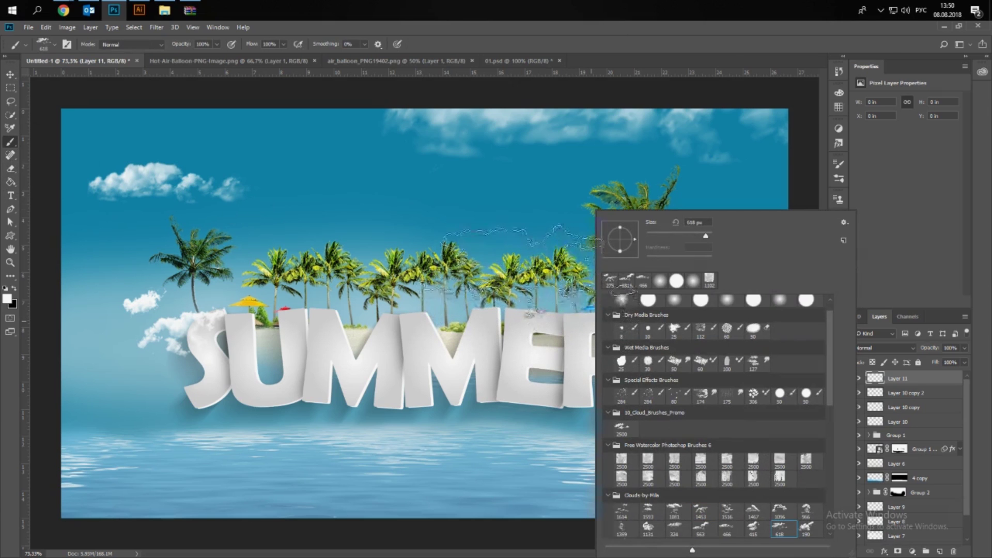
left_click(496, 233)
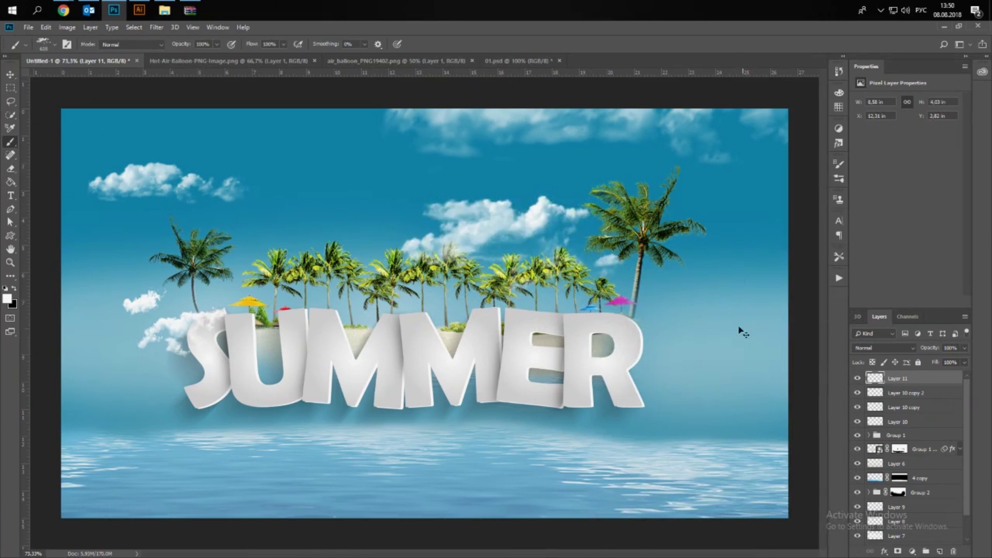
left_click(692, 261)
key("ctrl+z")
left_click(728, 259)
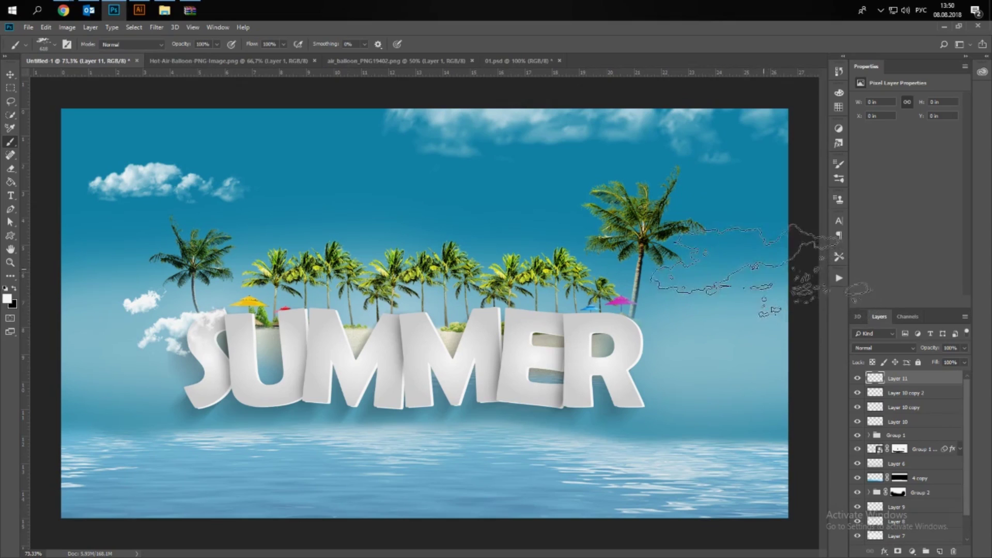
left_click(11, 74)
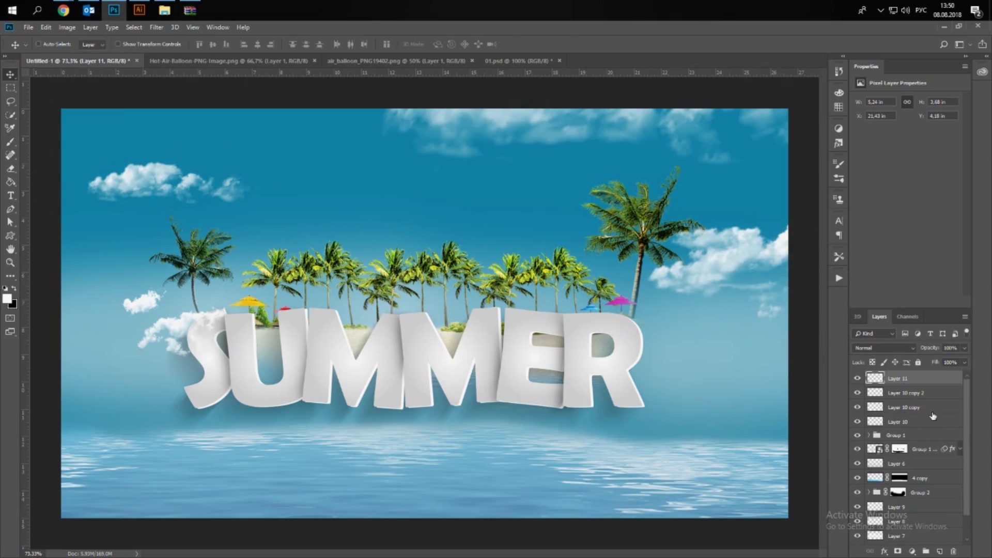
left_click(930, 436)
scroll(925, 467, "down", 2)
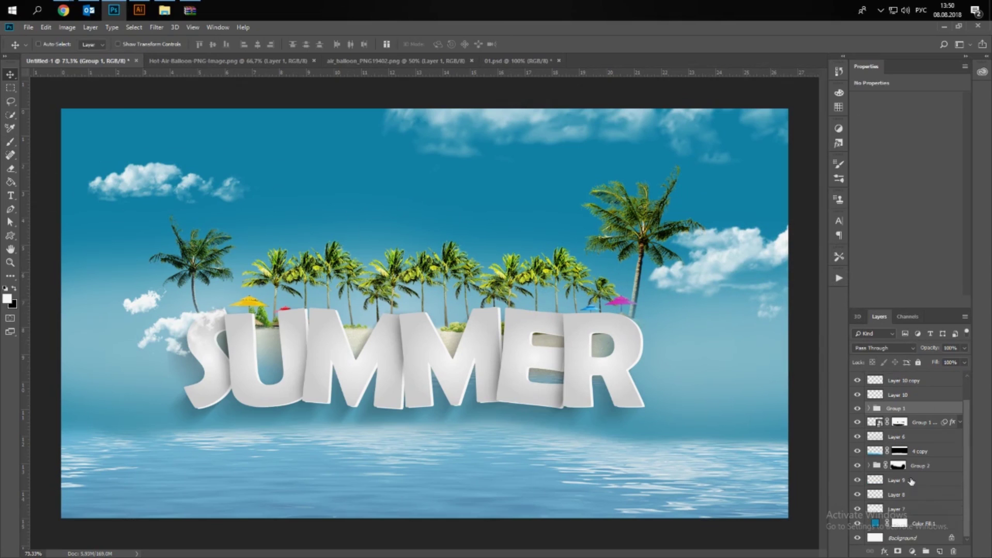
- Duplicate the SUMMER letter and palm island layers and group the copies together
left_click(921, 510, "shift")
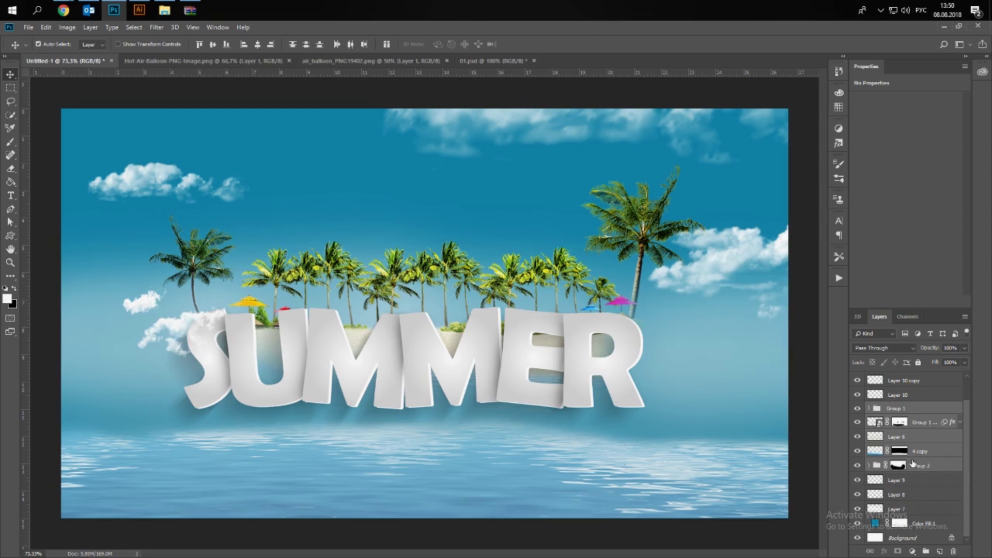
left_click(925, 458, "ctrl")
left_click(859, 439)
left_click(919, 444, "ctrl")
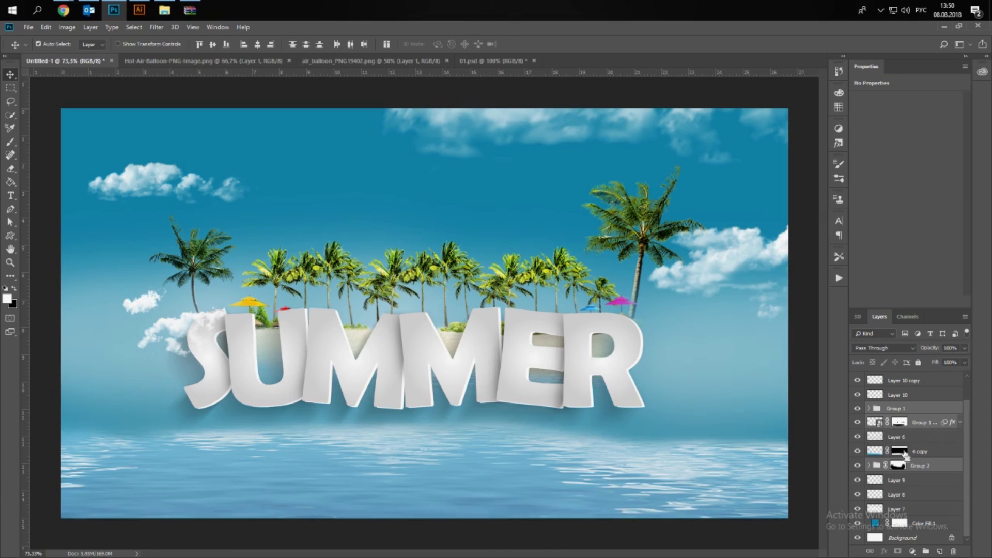
left_click(857, 465)
key("ctrl+j")
key("ctrl+g")
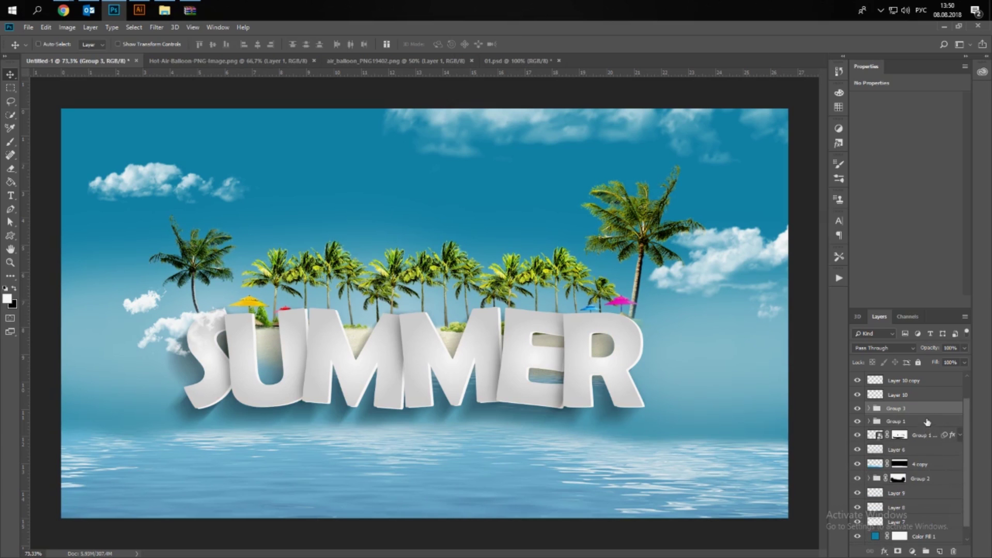
- Rotate the new group 180° and place the upside-down copy below the SUMMER letters
left_click_drag(928, 409, 928, 491)
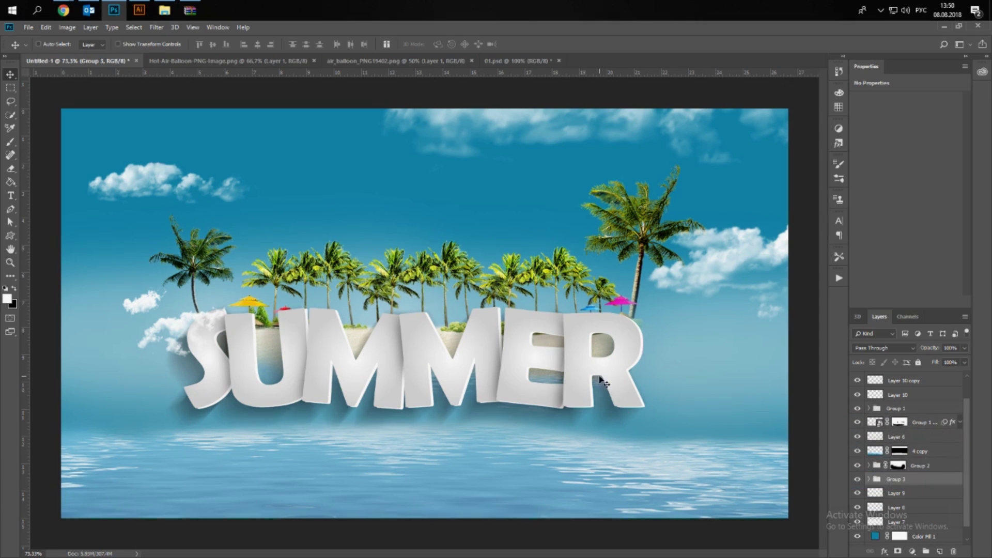
left_click_drag(605, 381, 695, 431)
key("ctrl+t")
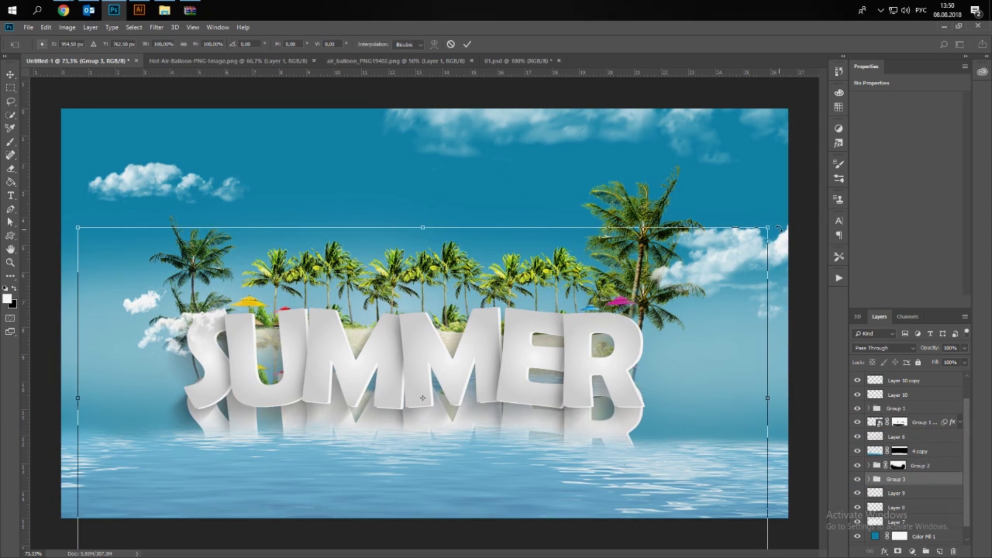
left_click_drag(779, 228, 25, 543)
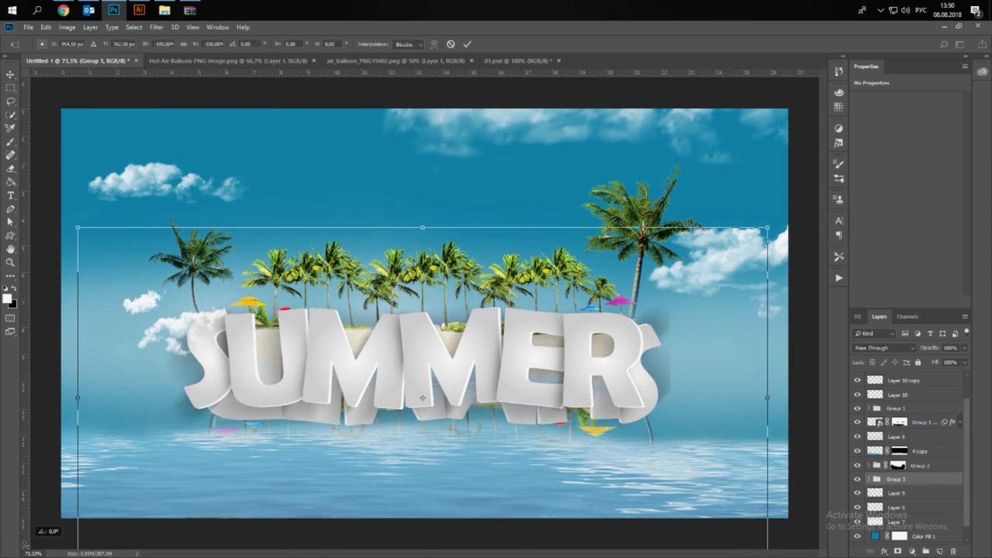
left_click_drag(492, 407, 477, 504)
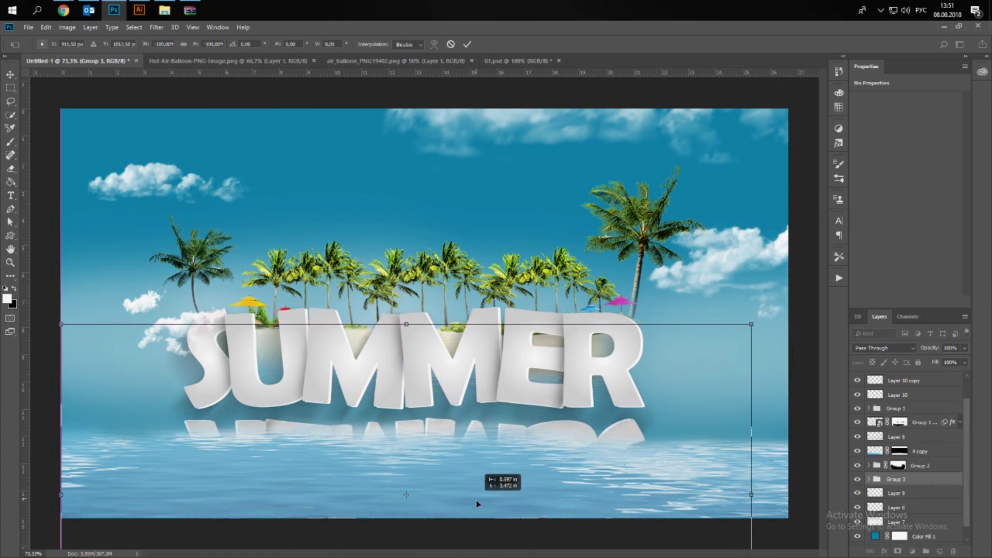
key("Return")
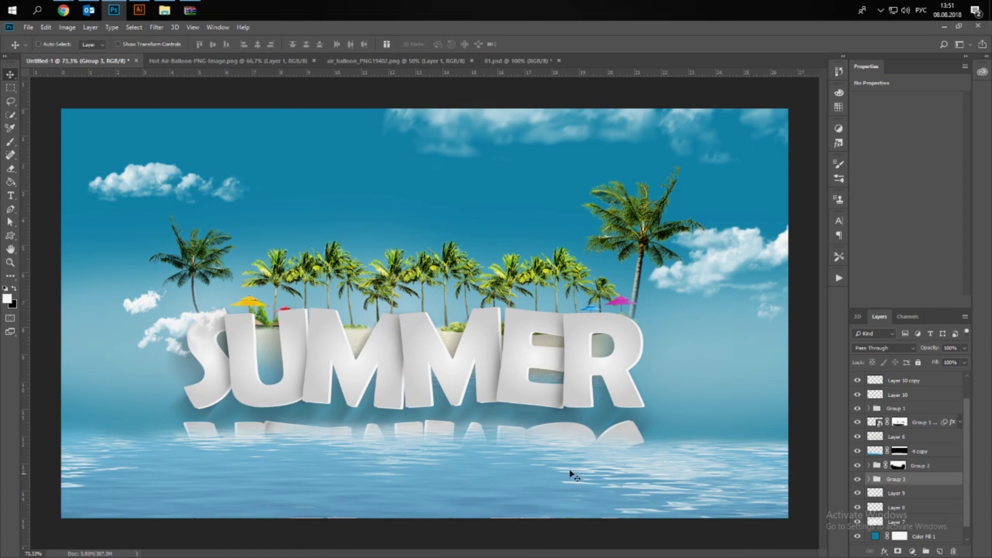
- Move Group 3 above Group 1 and position the upside-down copy over the letters
left_click_drag(944, 479, 945, 402)
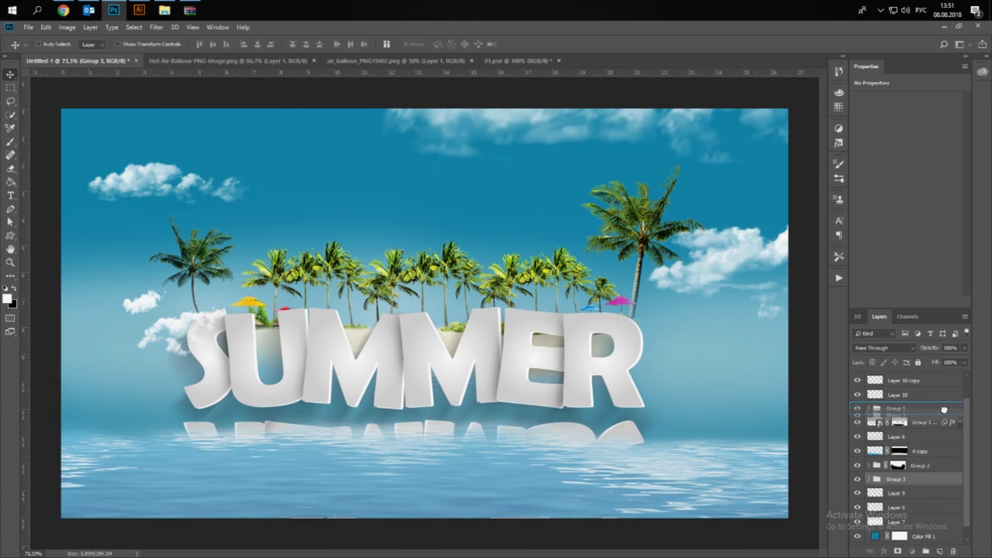
left_click_drag(944, 402, 945, 404)
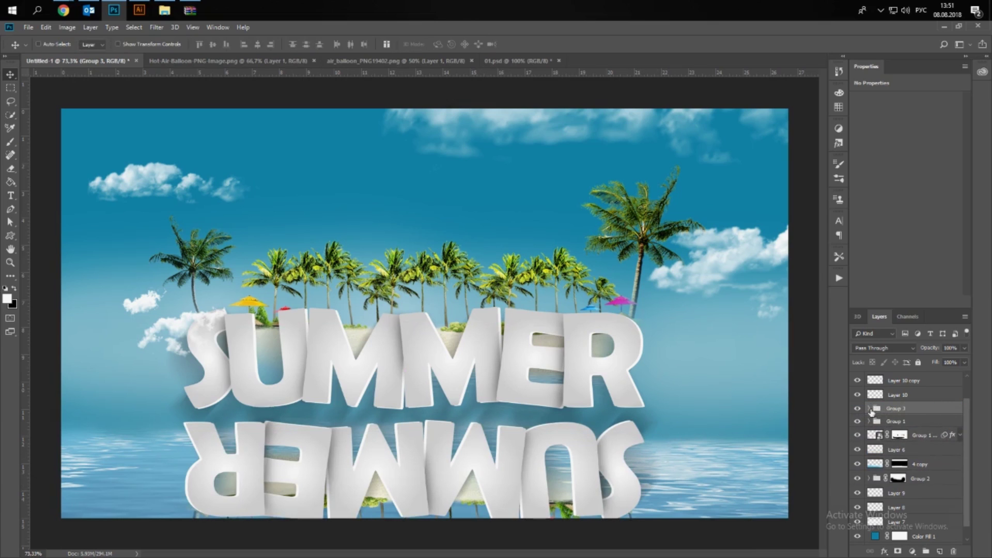
left_click(869, 409)
left_click(857, 450)
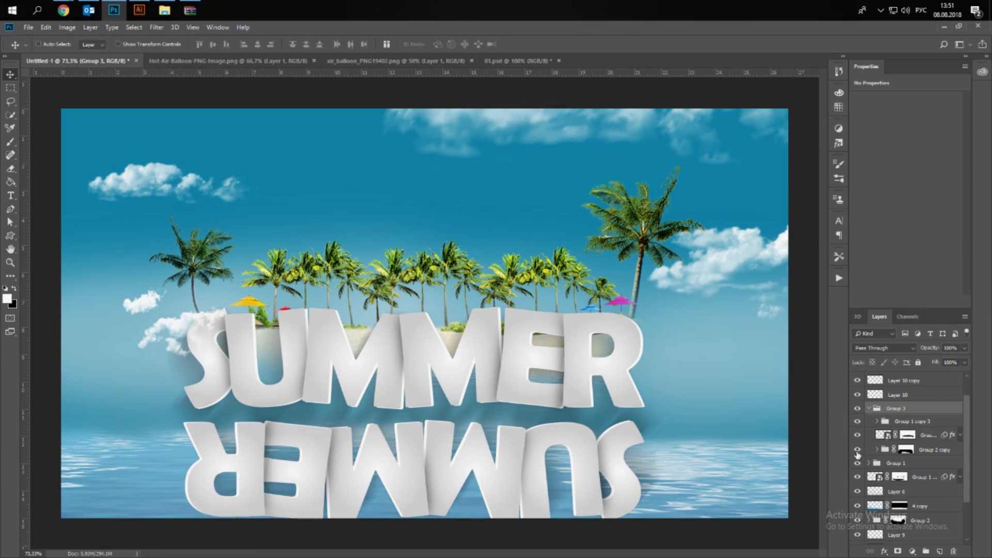
left_click(859, 435)
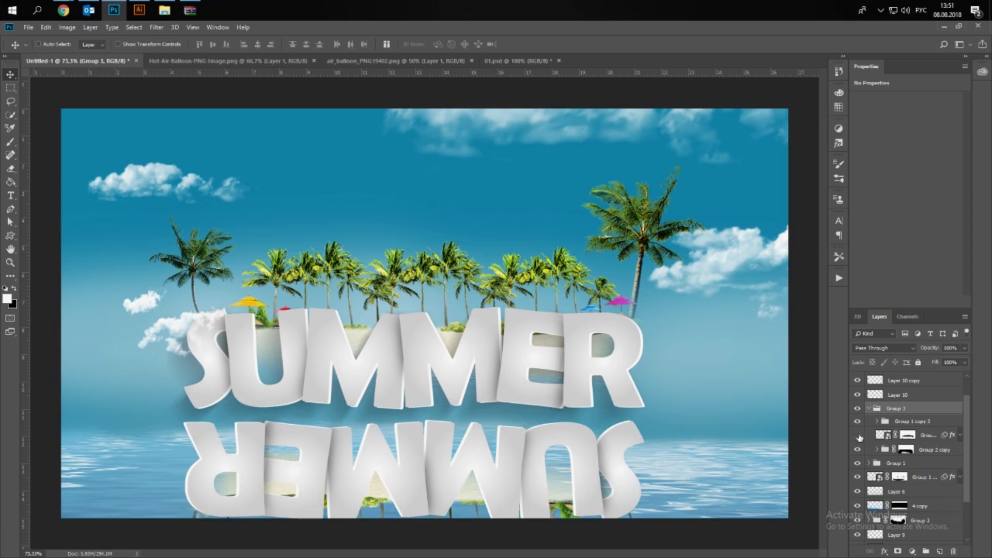
left_click(869, 409)
left_click_drag(720, 413, 611, 274)
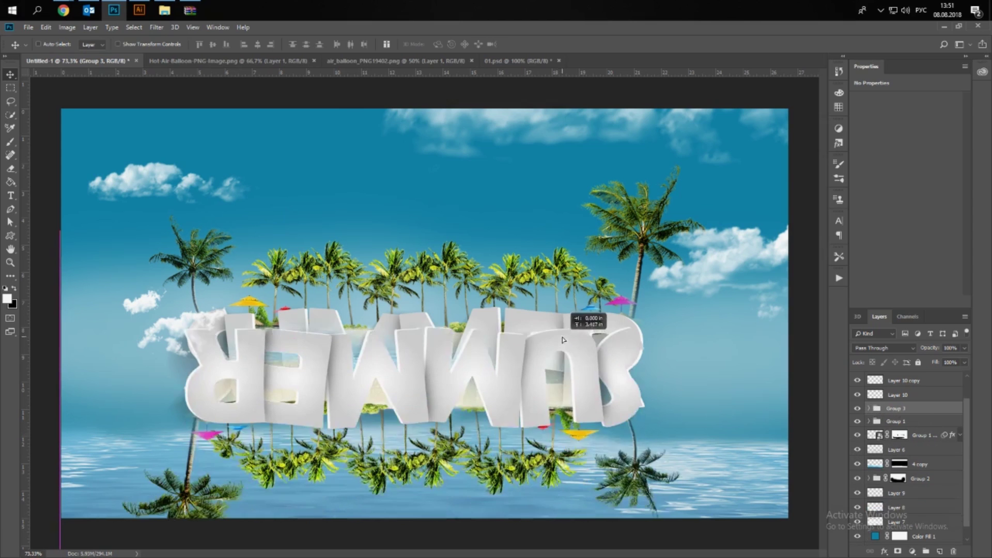
right_click(917, 407)
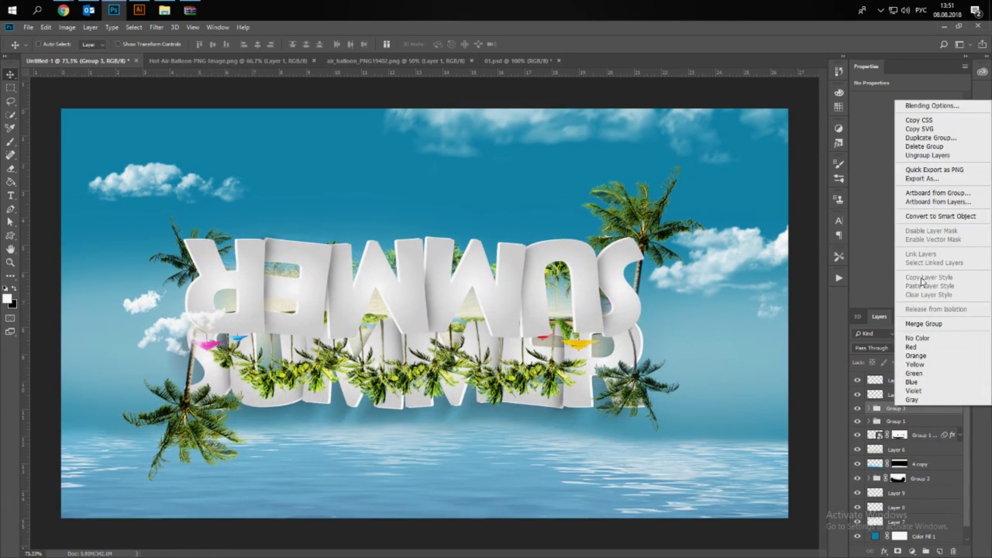
- Convert Group 3 to a smart object beneath Layer 6, blend it Soft Light, and add a layer mask
left_click(925, 217)
left_click_drag(500, 325, 500, 519)
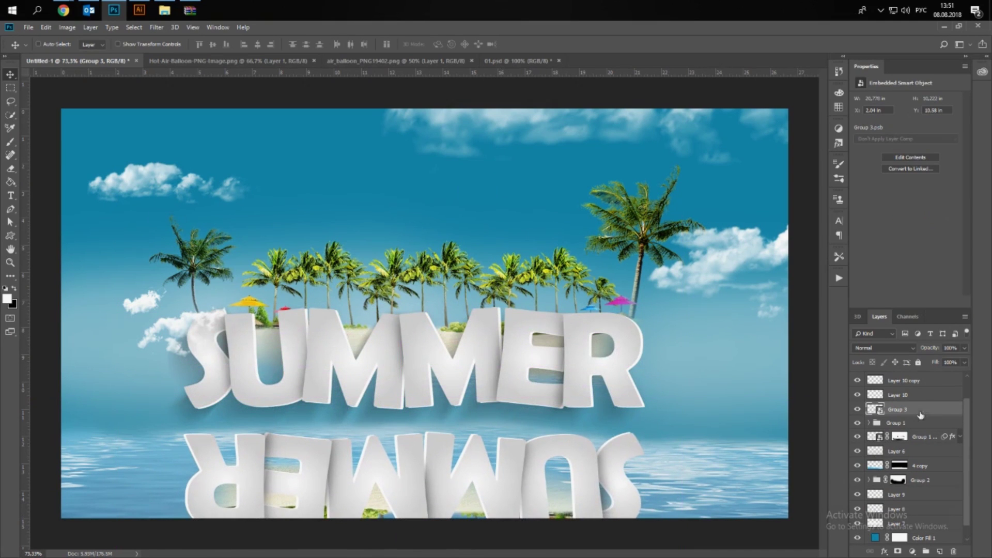
left_click_drag(927, 408, 920, 460)
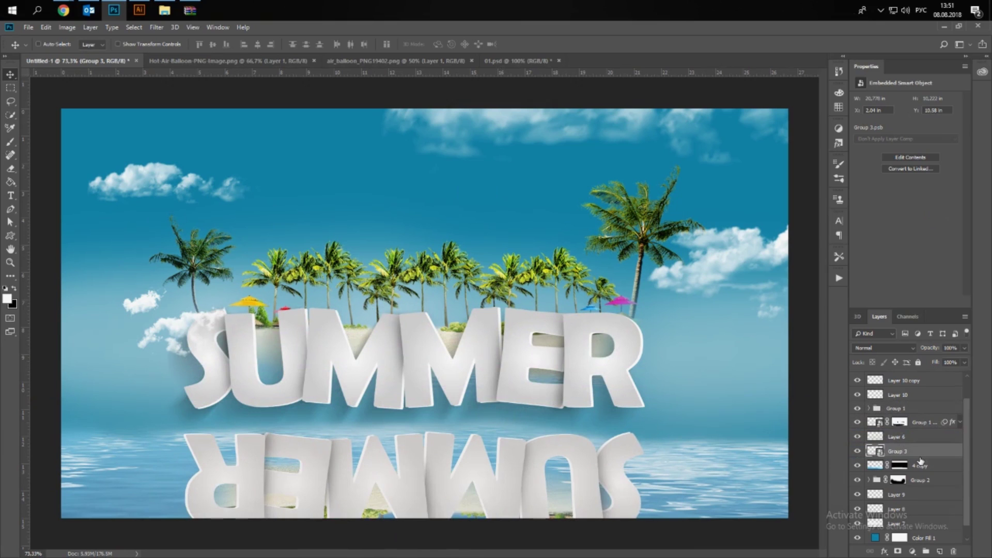
key("alt+shift+f")
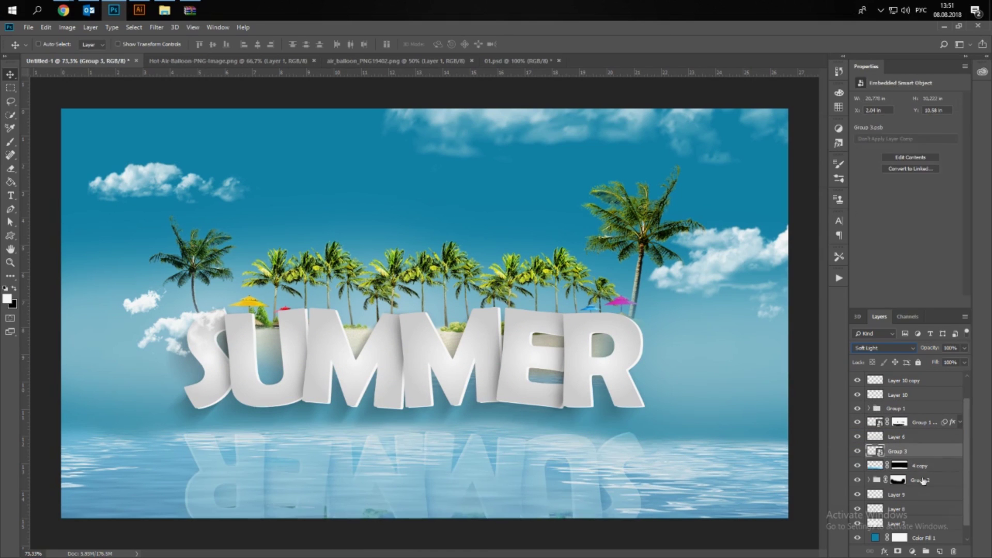
left_click(898, 552)
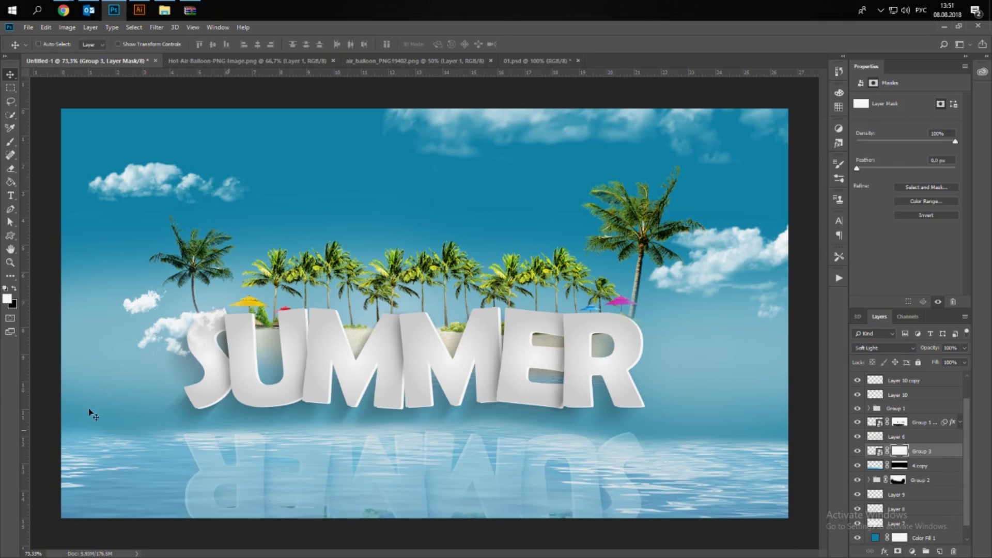
- Erase the lower part of the reflection's mask to fade it out
left_click(10, 169)
mouse_move(177, 476)
left_mouse_down()
mouse_move(321, 531)
mouse_move(641, 533)
left_mouse_up()
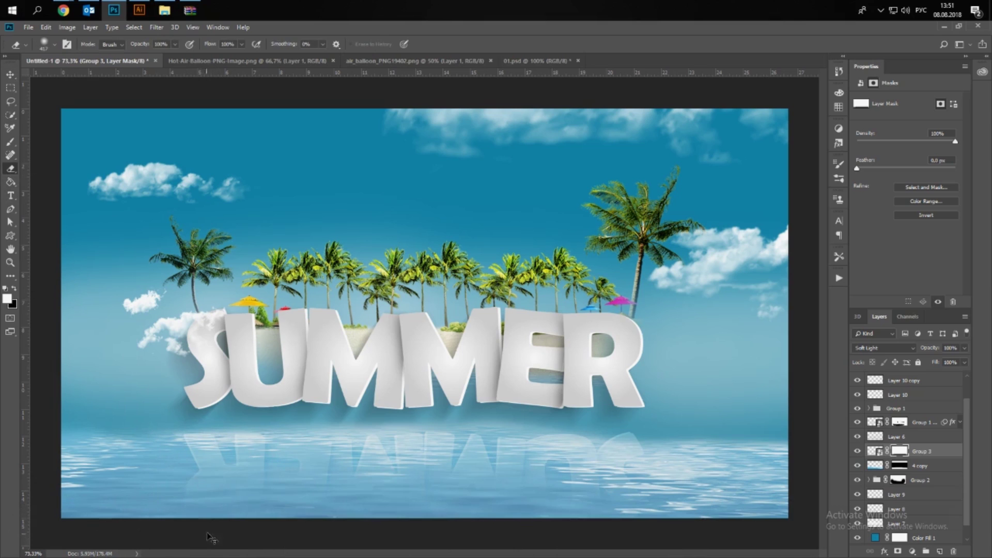
key("ctrl+z")
left_click_drag(197, 538, 718, 538)
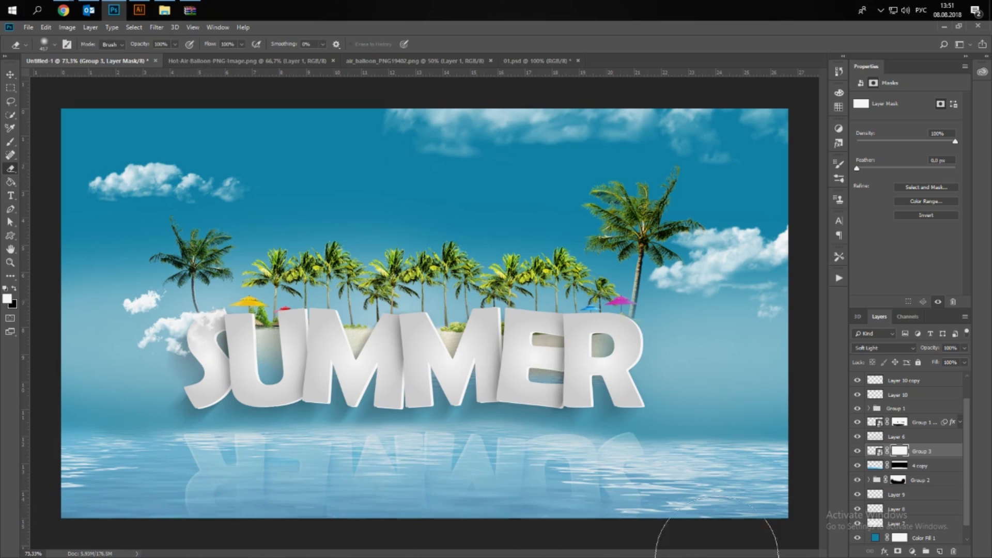
left_click_drag(134, 555, 796, 555)
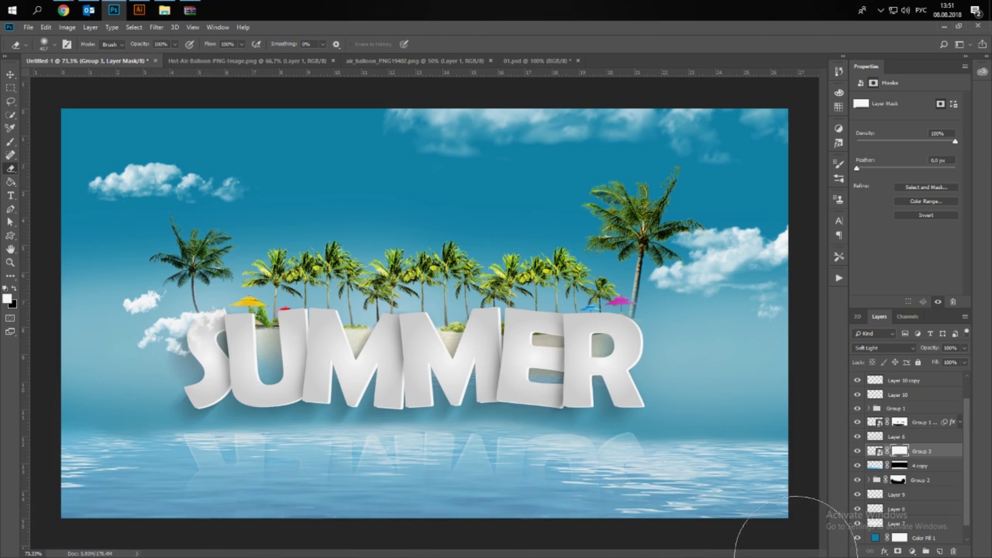
- Flip the reflection horizontally and nudge it down so it sits directly under the letters
left_click(11, 74)
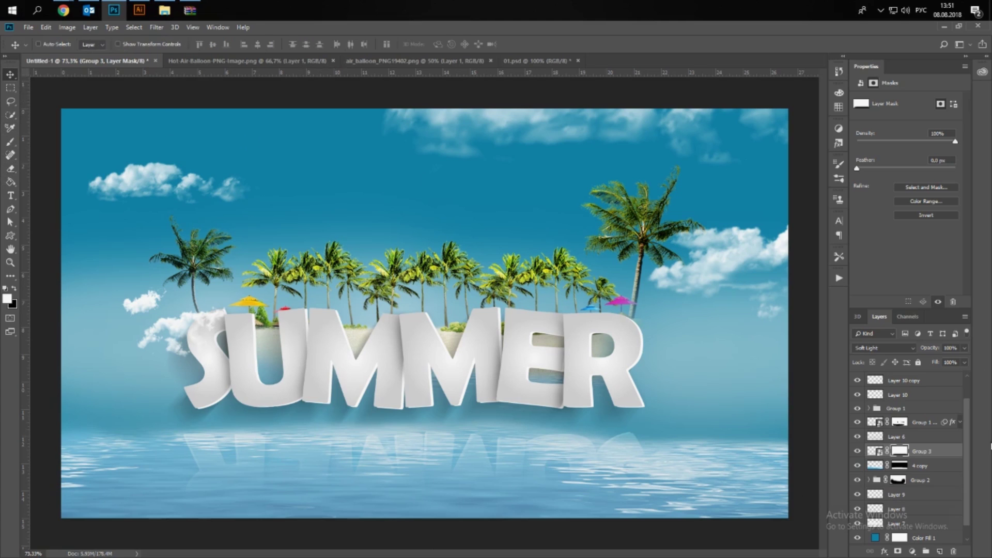
left_click_drag(438, 442, 437, 425)
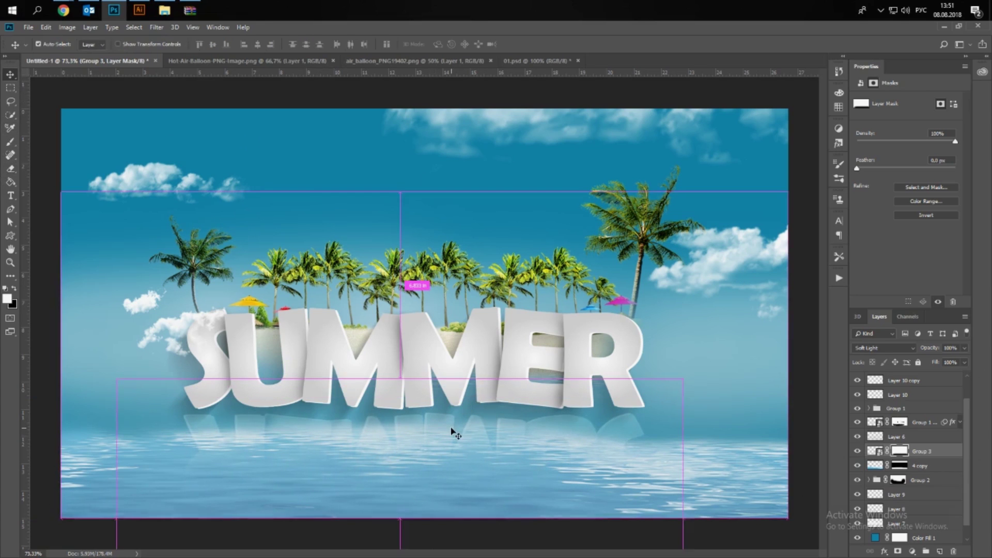
key("ctrl+t")
right_click(418, 286)
left_click(474, 413)
left_click_drag(431, 461, 458, 462)
key("shift+Down")
key("shift+Down")
key("shift+Down")
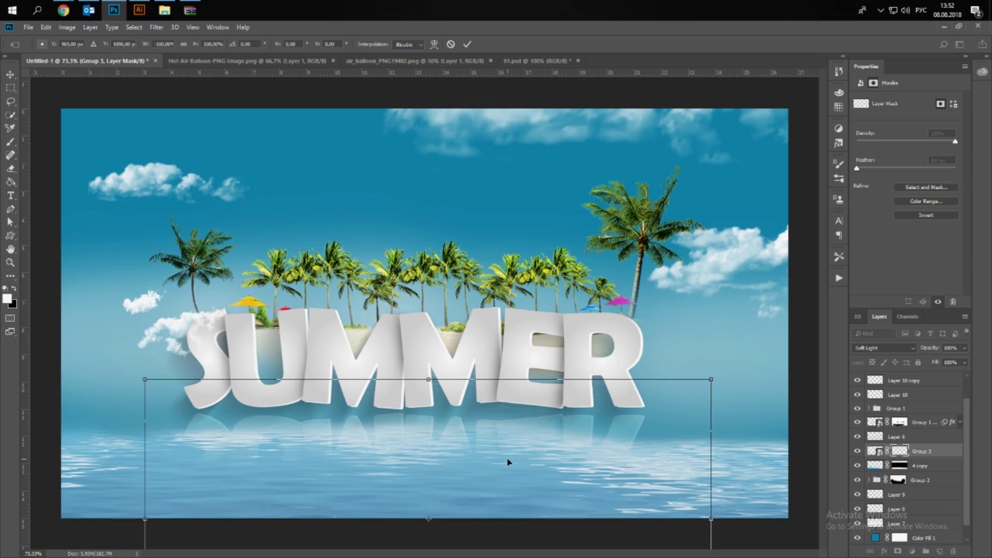
key("shift+Down")
key("shift+Down")
key("shift+Down")
key("shift+Down")
key("shift+Down")
key("shift+Down")
key("Return")
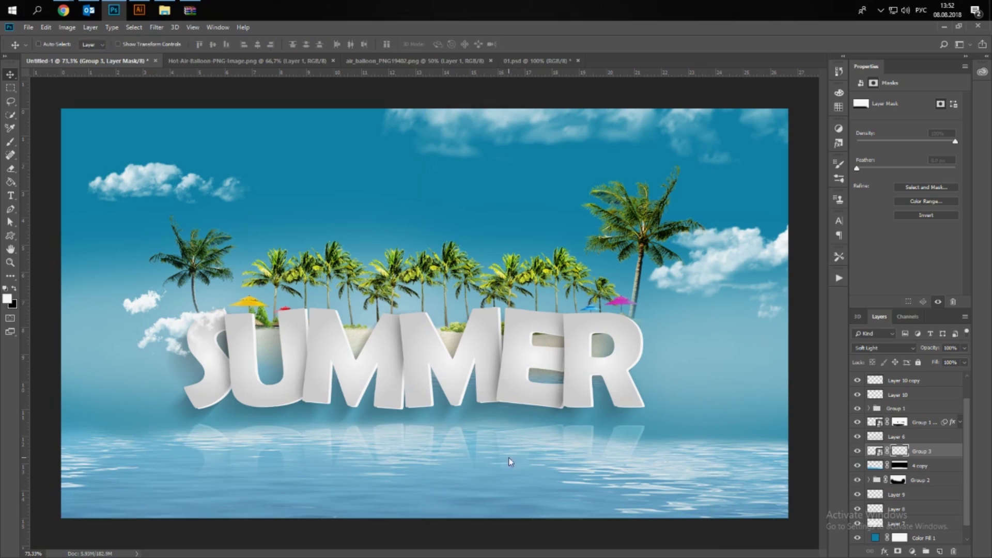
- Stretch the 4 copy water layer down to the canvas bottom and up beneath the SUMMER reflection
left_click(938, 466)
left_click_drag(649, 463, 649, 444)
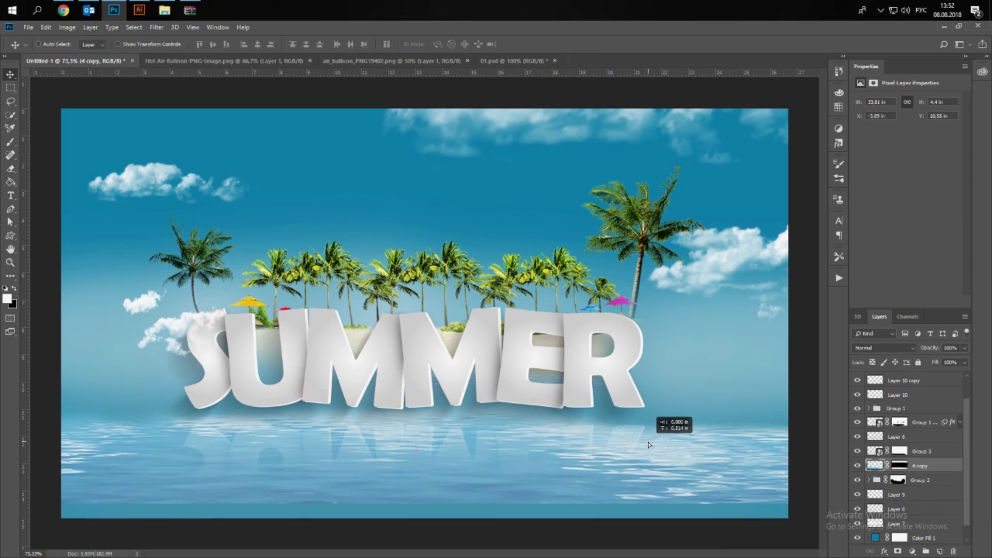
key("ctrl+t")
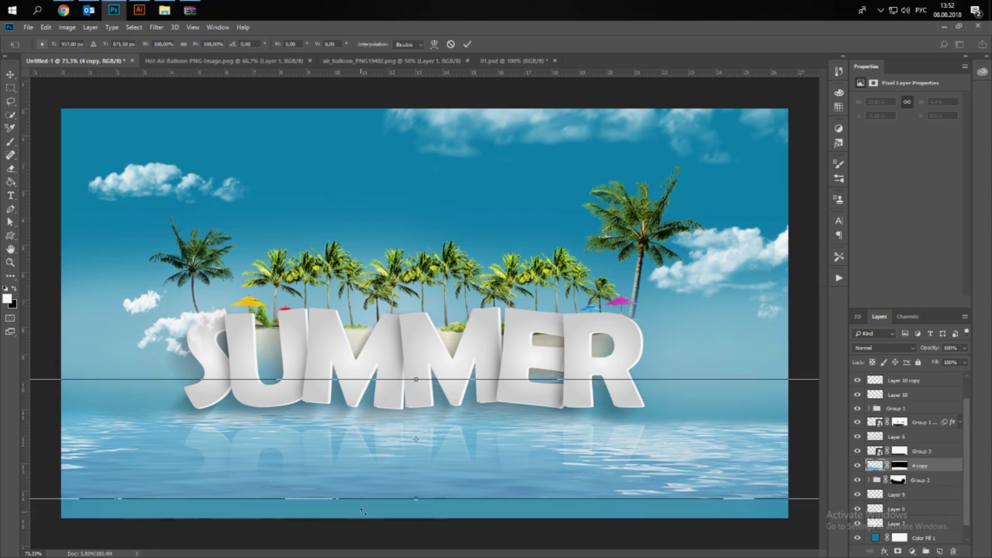
left_click_drag(413, 506, 416, 520)
key("Return")
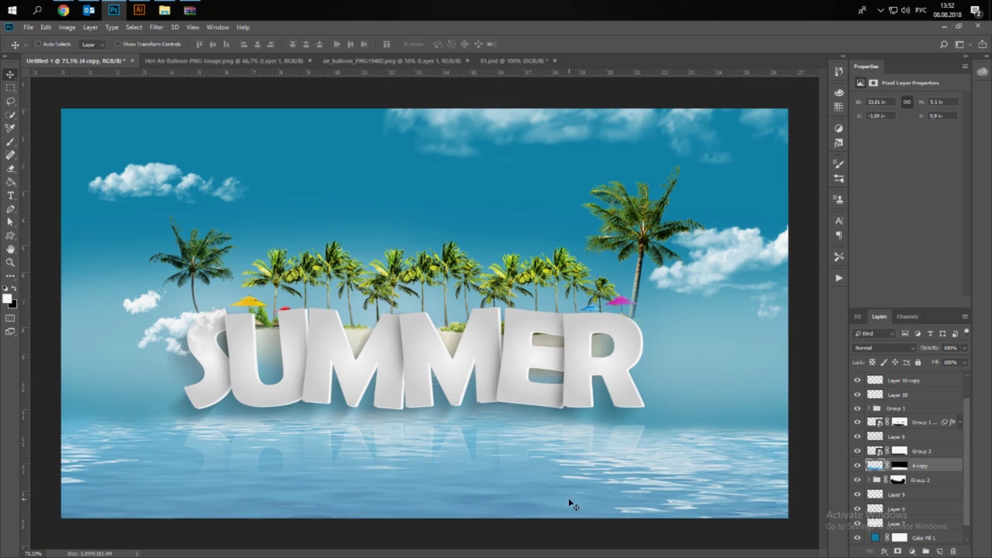
key("ctrl+t")
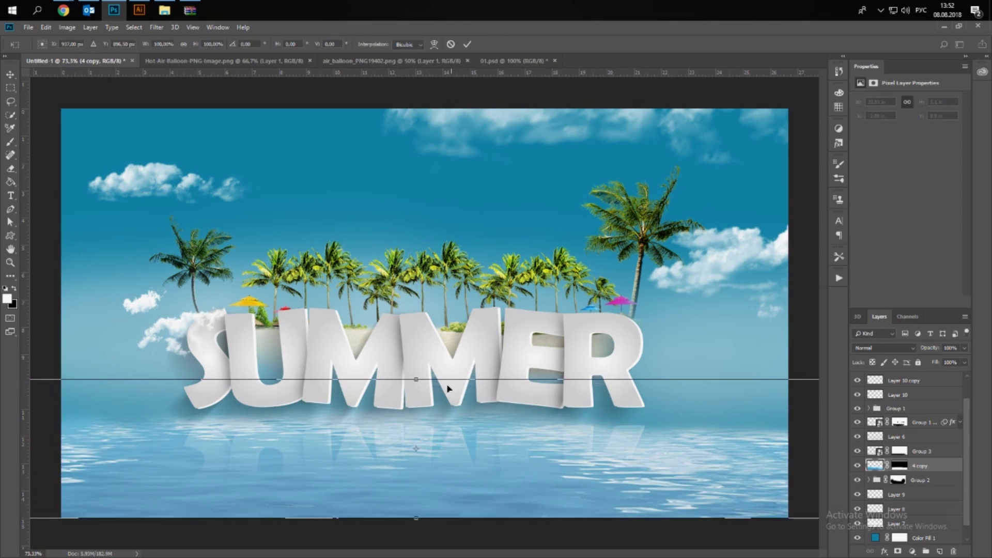
left_click_drag(414, 381, 416, 358)
key("Return")
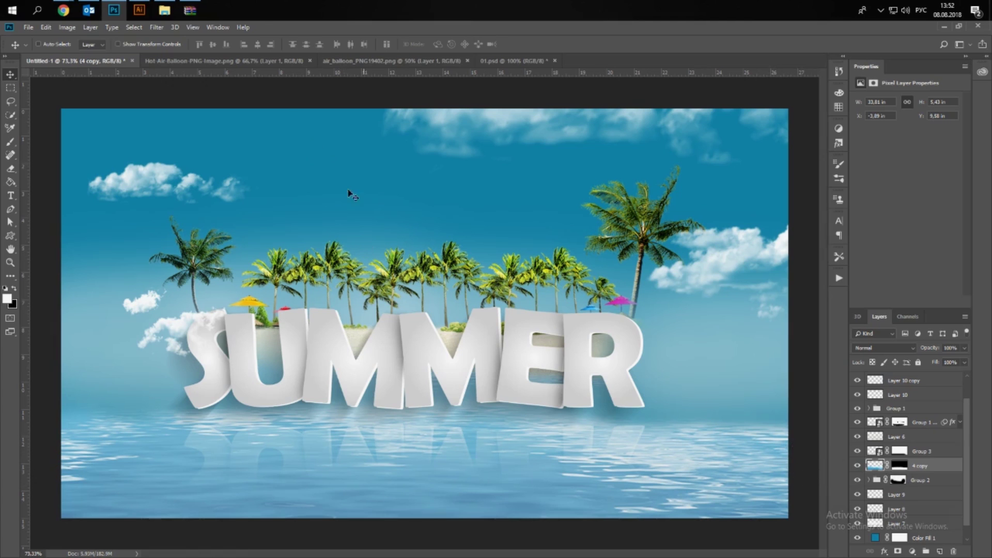
- Convert the striped balloon layer to a smart object and drag it into the SUMMER composition
left_click(222, 60)
right_click(928, 366)
left_click(878, 264)
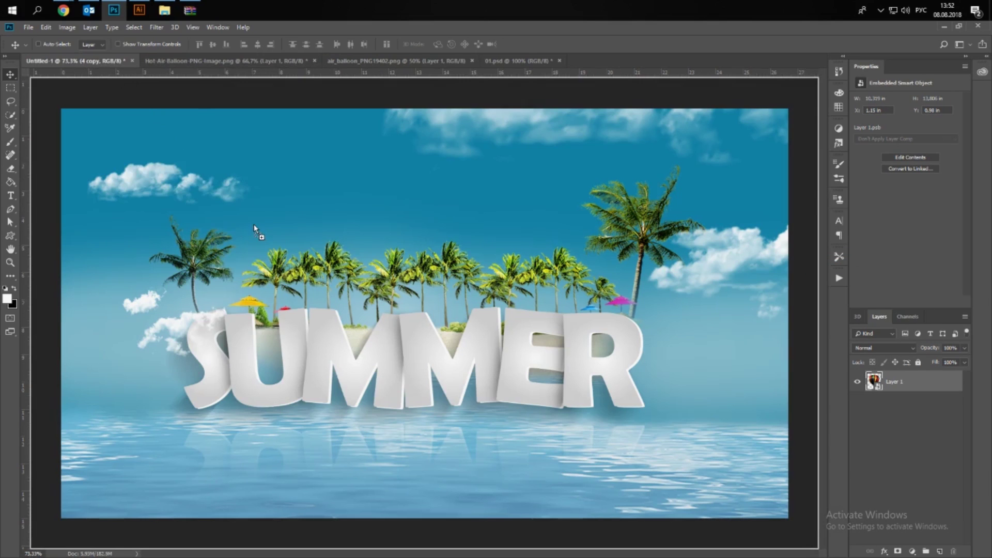
left_click_drag(79, 63, 254, 224)
- Scale the striped balloon to about 20%, tilt it slightly and raise it above the left palms
key("ctrl+t")
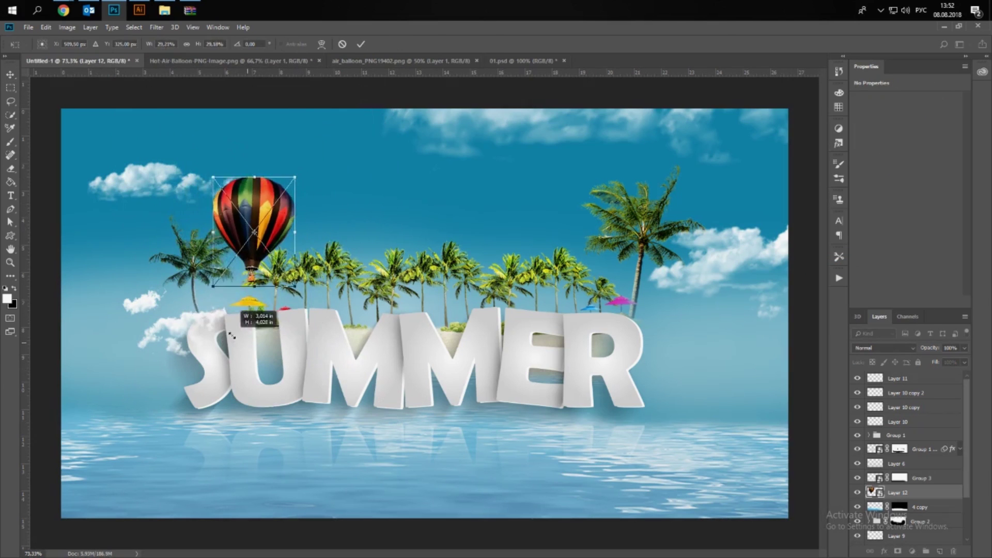
left_click_drag(291, 369, 229, 314)
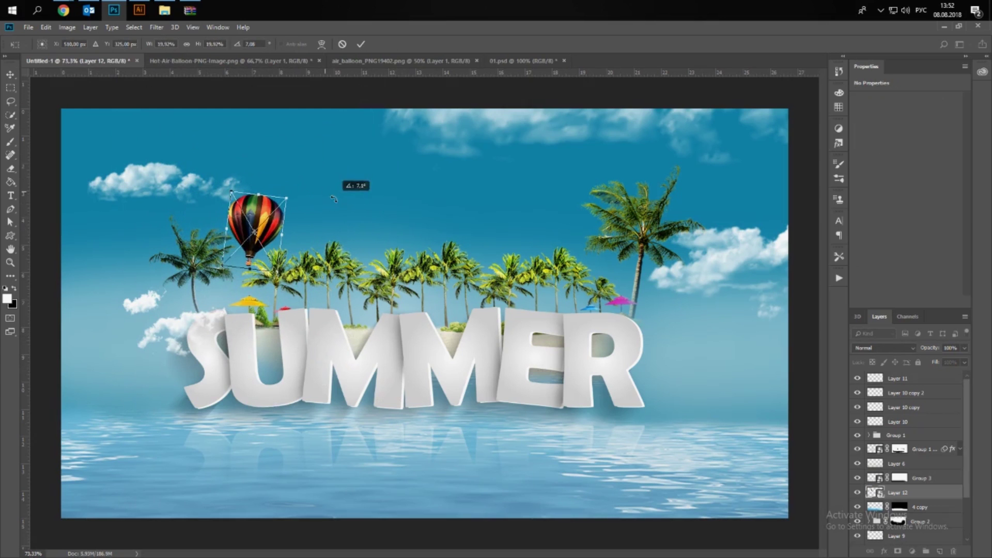
left_click_drag(254, 230, 256, 190)
left_click_drag(329, 150, 334, 160)
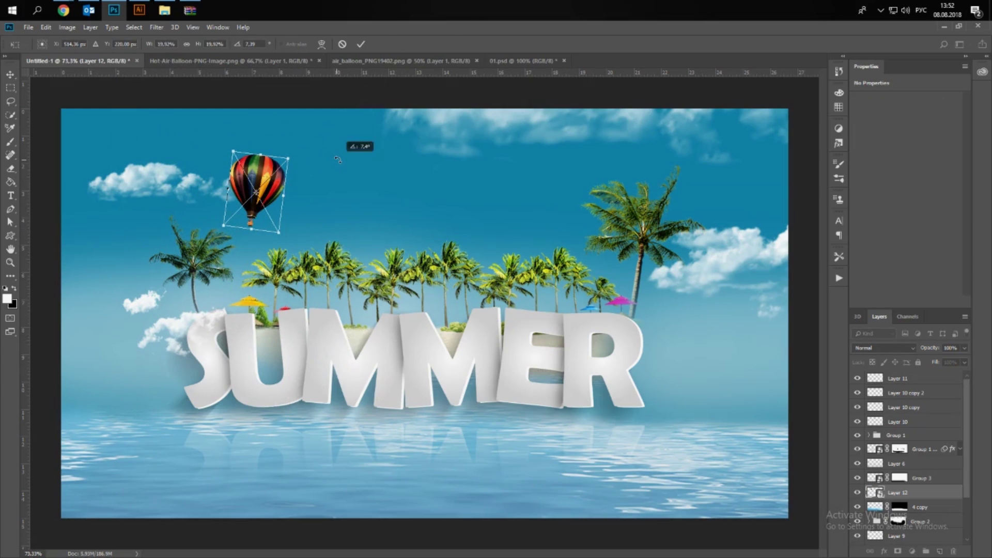
key("Return")
left_click(408, 64)
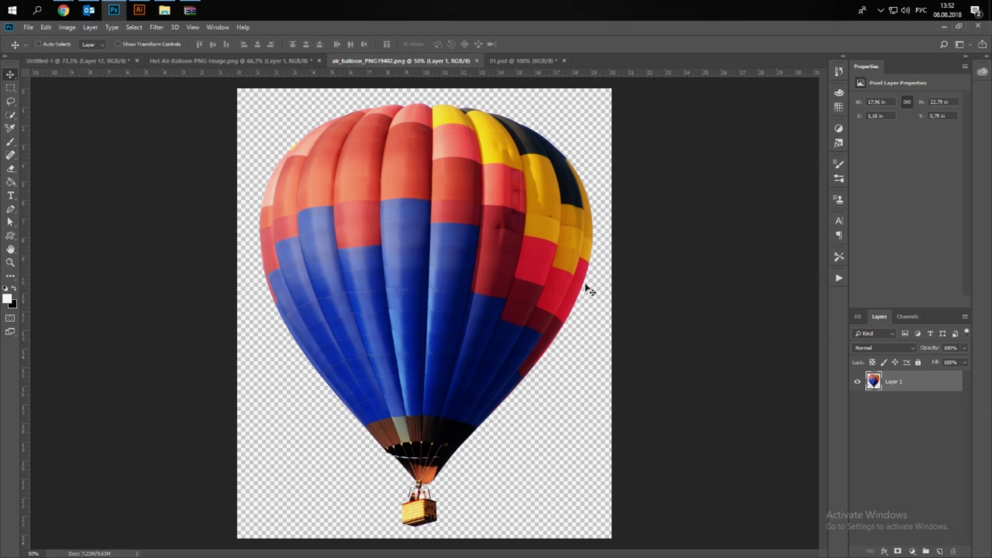
- Place the red-and-blue balloon as a smart object, shrunk and tilted above the right palms
right_click(930, 382)
left_click(887, 263)
mouse_move(368, 180)
left_mouse_down()
mouse_move(110, 61)
mouse_move(392, 203)
left_mouse_up()
key("ctrl+t")
left_click_drag(743, 520, 449, 325)
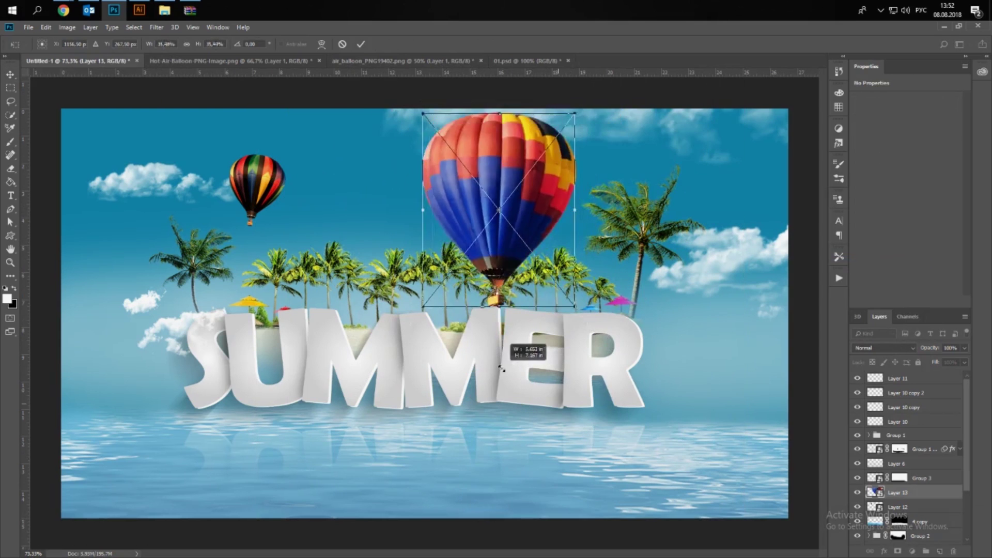
left_click_drag(579, 181, 548, 170)
left_click_drag(511, 204, 526, 224)
key("Return")
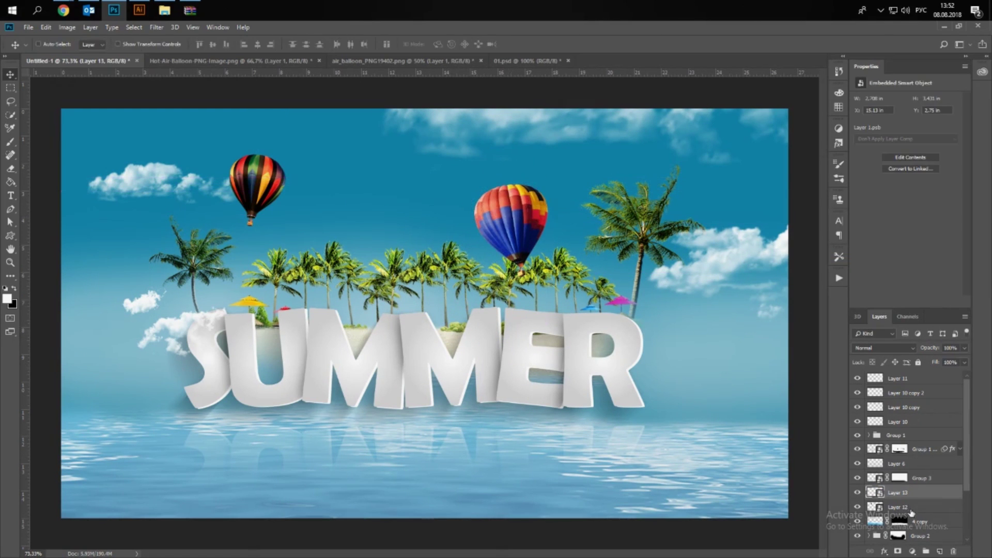
- Move Layer 13 below Group 2 and shrink the balloon further to about 8.5%
scroll(914, 495, "down", 1)
left_click_drag(929, 454, 912, 505)
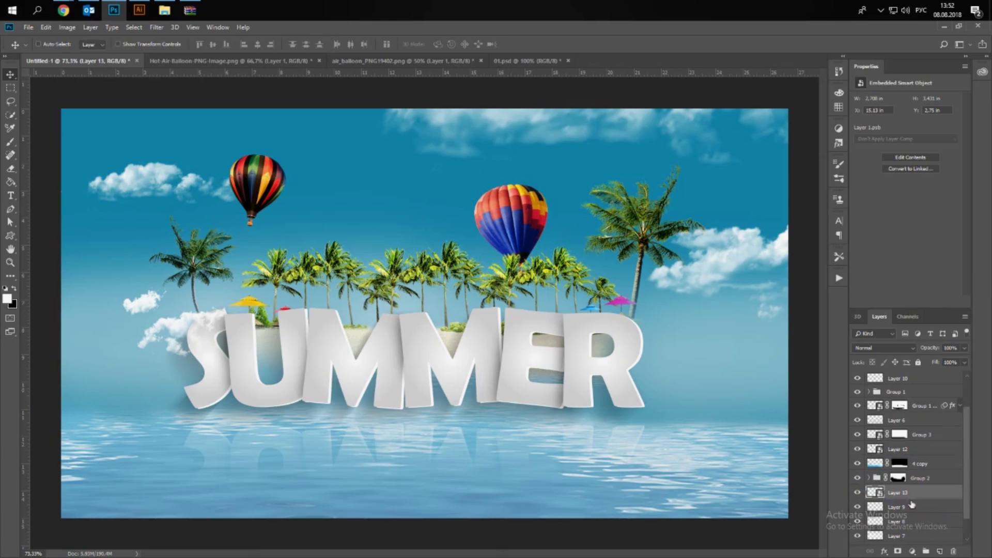
left_click_drag(539, 251, 534, 208)
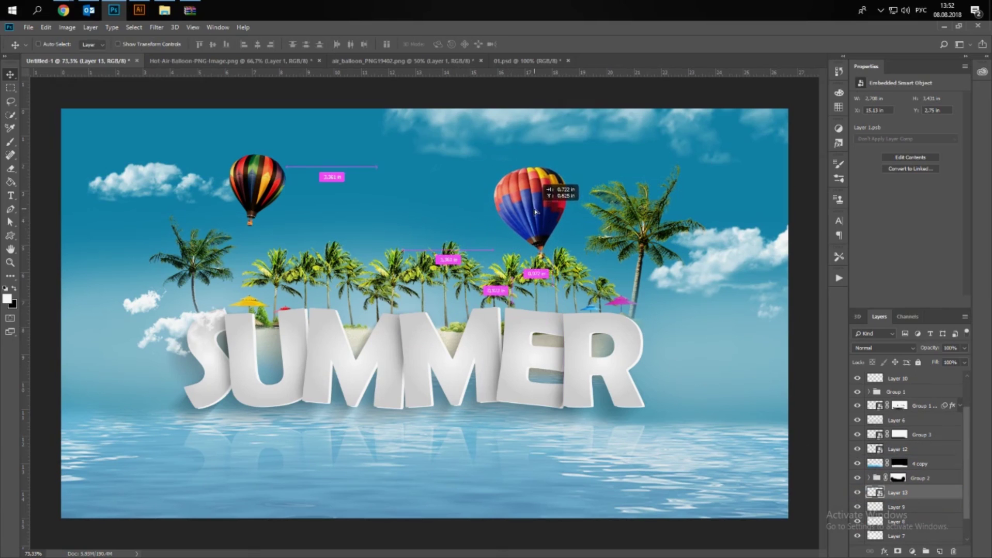
key("ctrl+t")
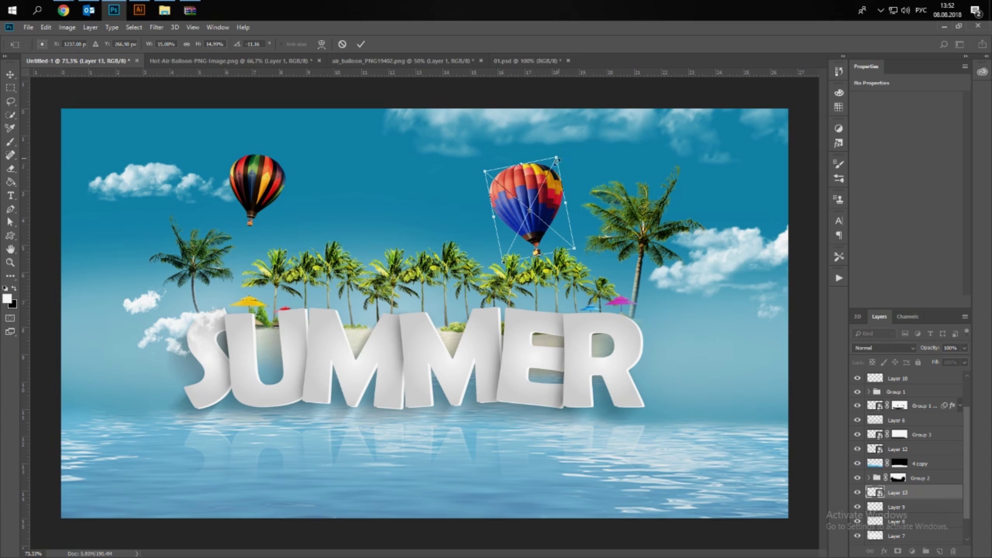
left_click_drag(557, 160, 553, 190)
key("Return")
left_click_drag(528, 209, 532, 214)
scroll(474, 440, "down", 2, "alt")
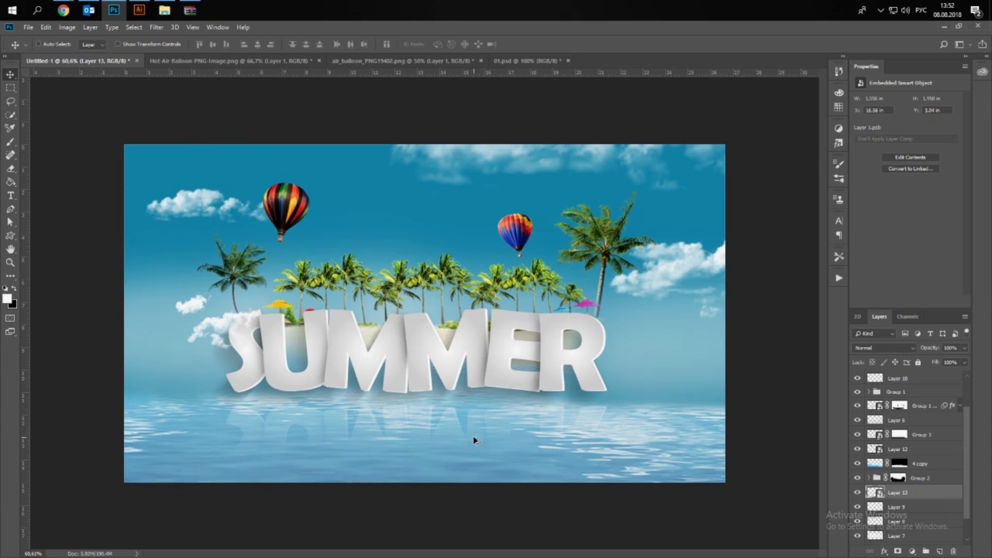
- Select the layers from Layer 11 down to Color Fill 1 and merge them with Ctrl+E
scroll(475, 441, "up", 1, "alt")
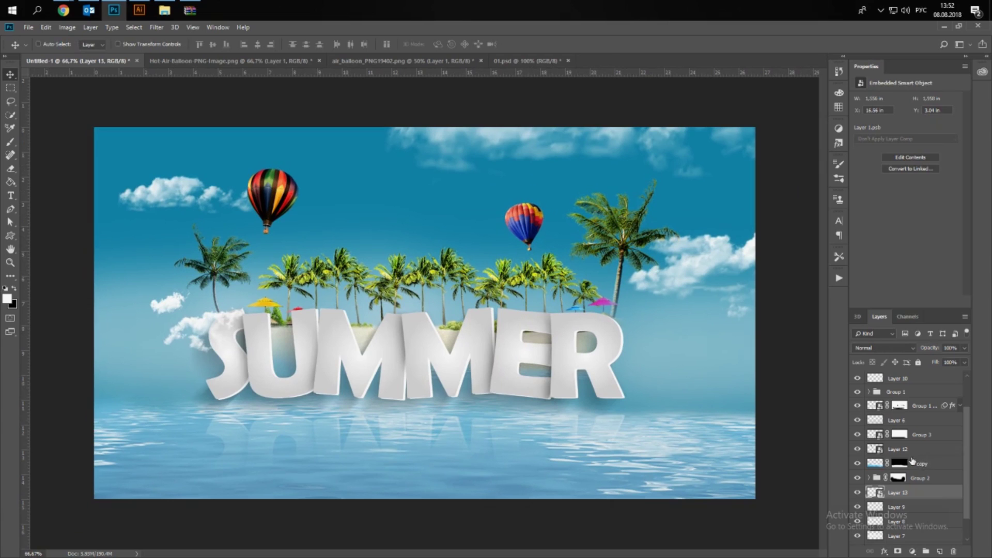
scroll(912, 461, "up", 1)
scroll(912, 461, "up", 2)
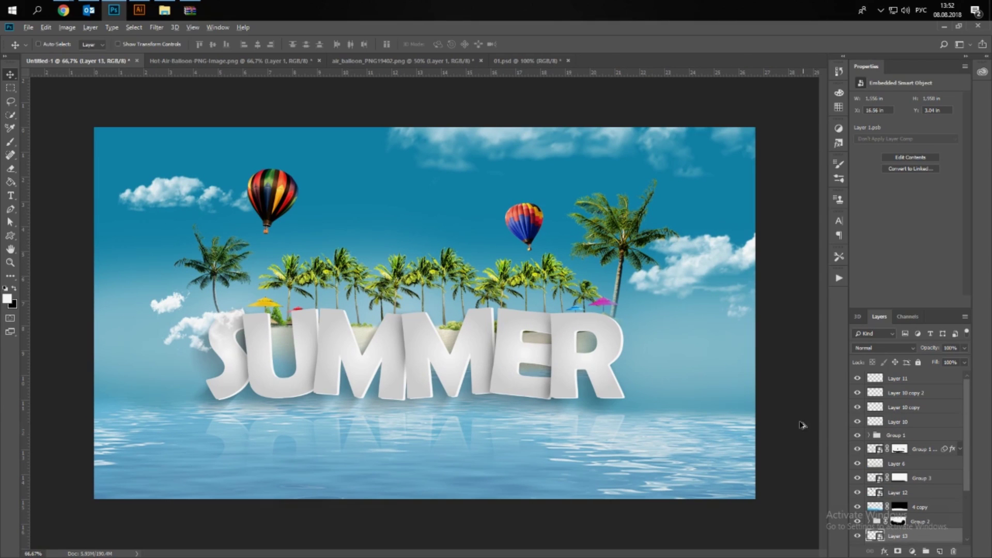
scroll(907, 457, "down", 2)
scroll(902, 454, "down", 3)
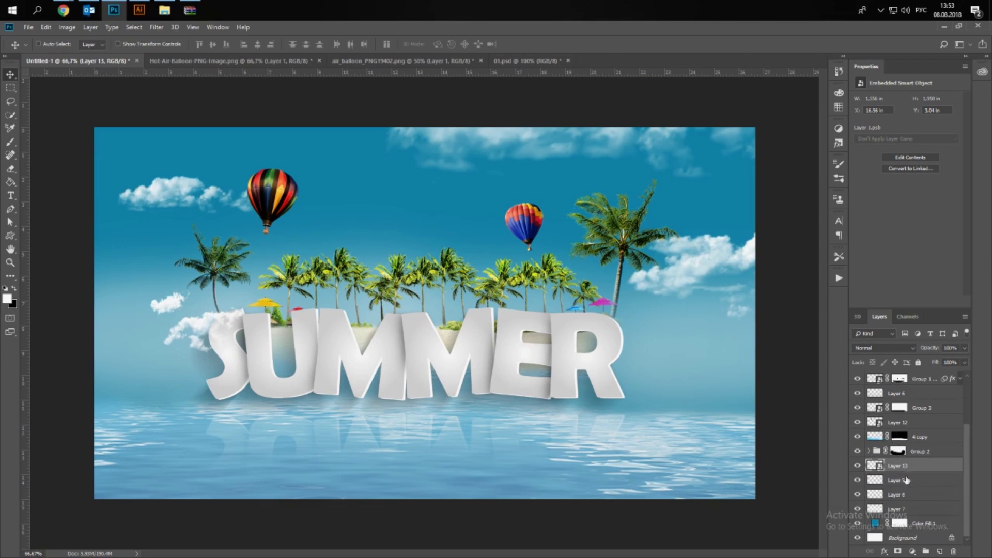
scroll(910, 487, "up", 5)
left_click(924, 384)
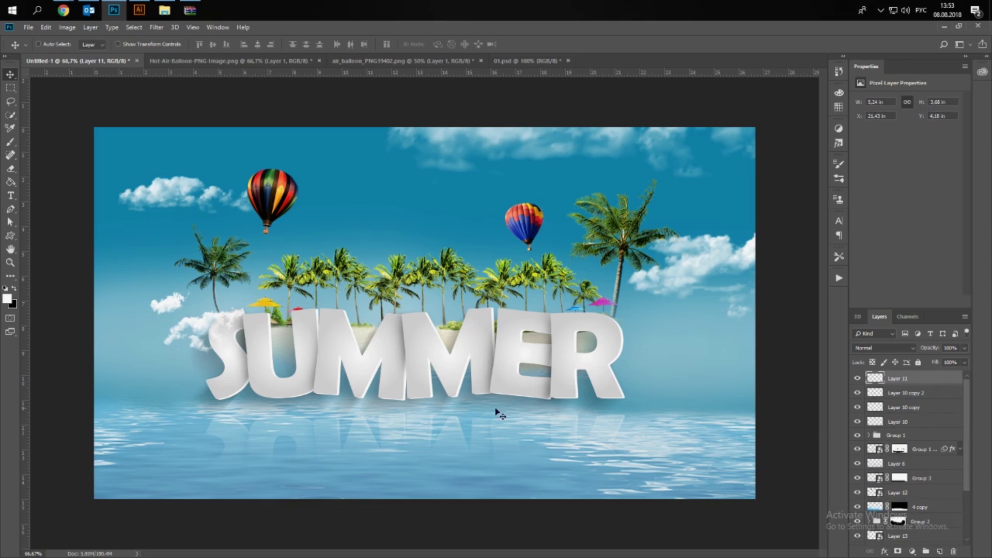
scroll(481, 413, "up", 1, "alt")
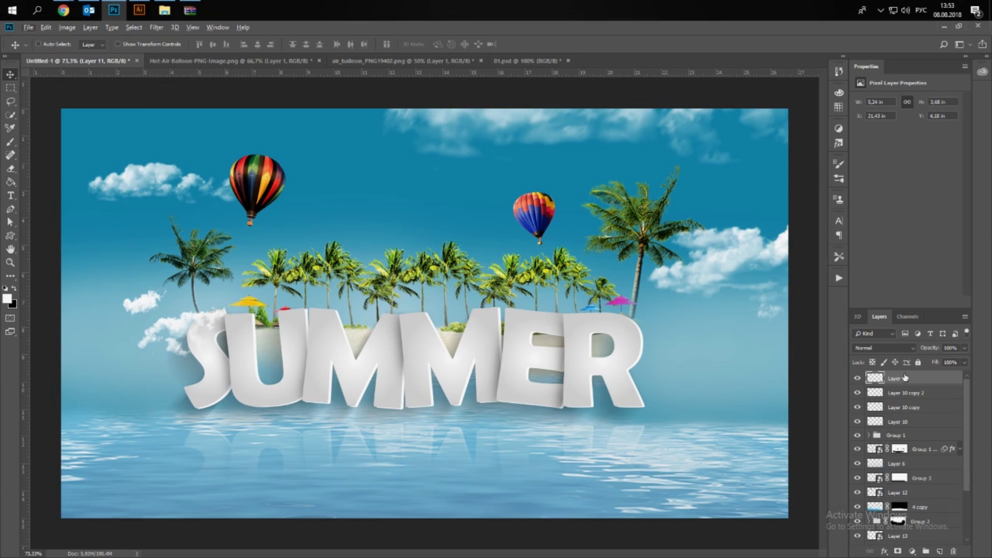
scroll(889, 391, "down", 2)
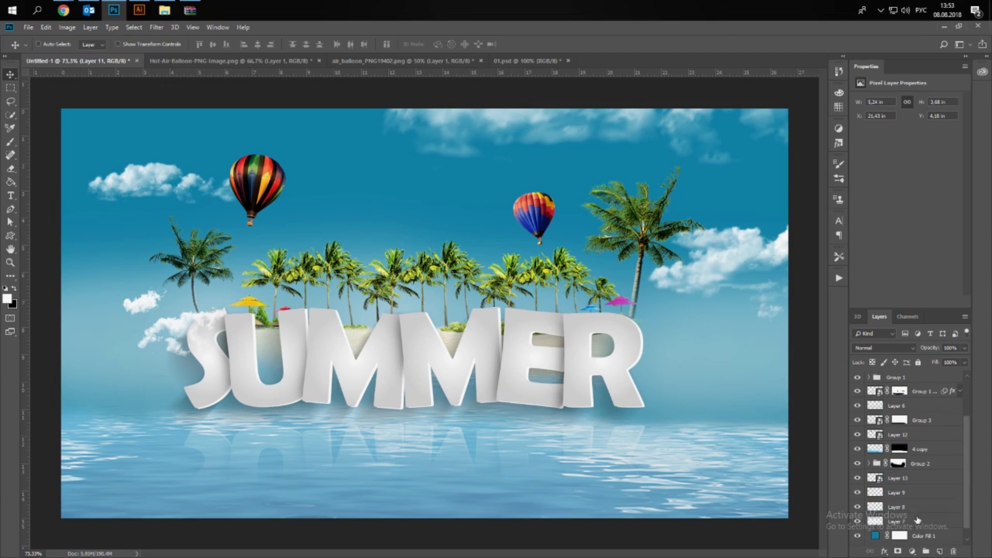
scroll(925, 526, "down", 1)
left_click(947, 529)
scroll(941, 498, "up", 3)
left_click(915, 383, "shift")
key("ctrl+e")
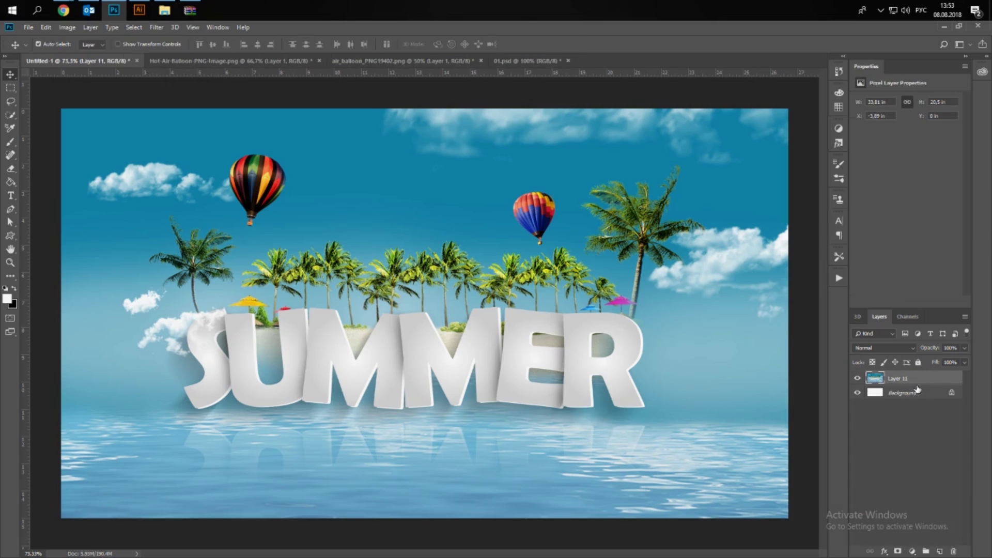
- Undo the merge, then duplicate the layers and merge the duplicates into a copy
key("ctrl+z")
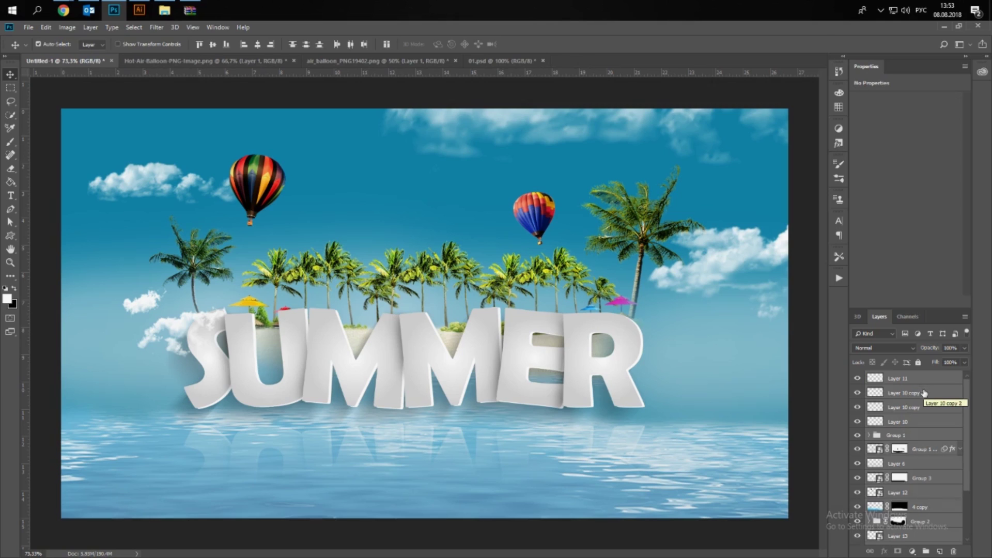
key("ctrl+j")
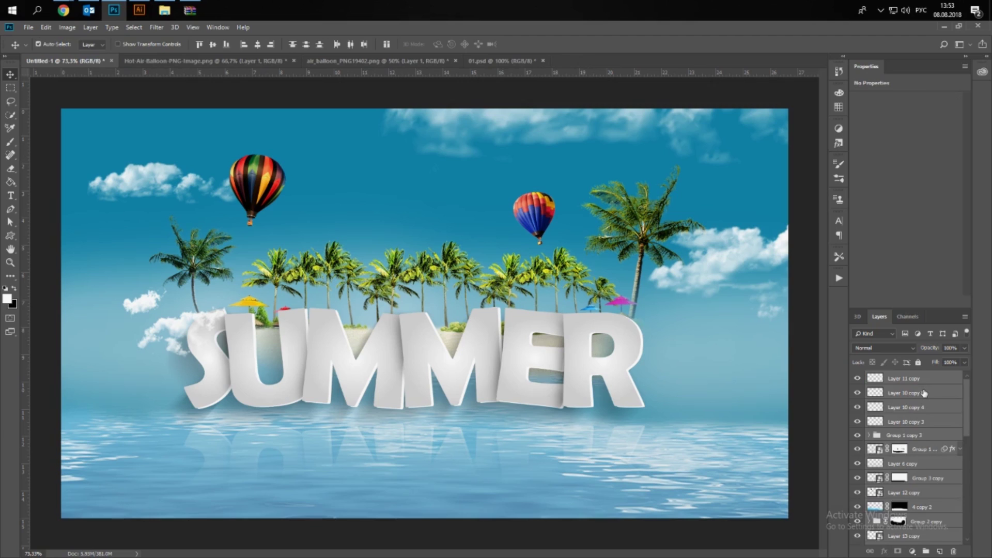
key("ctrl+e")
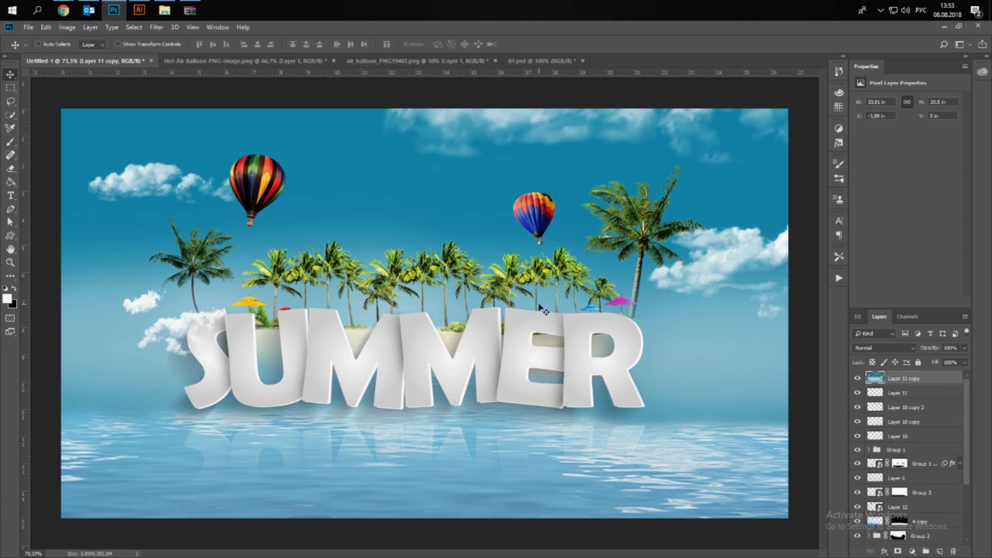
left_click(156, 27)
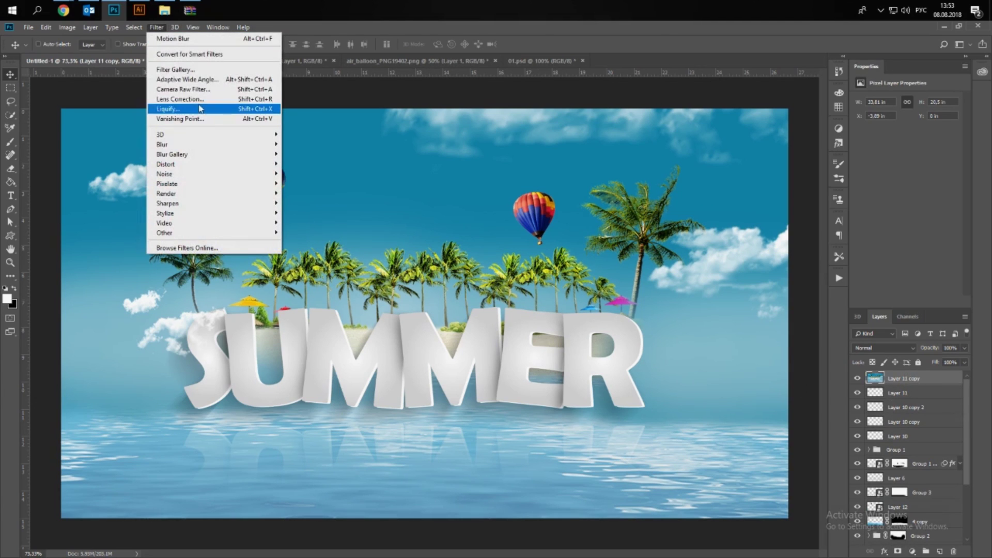
left_click(224, 90)
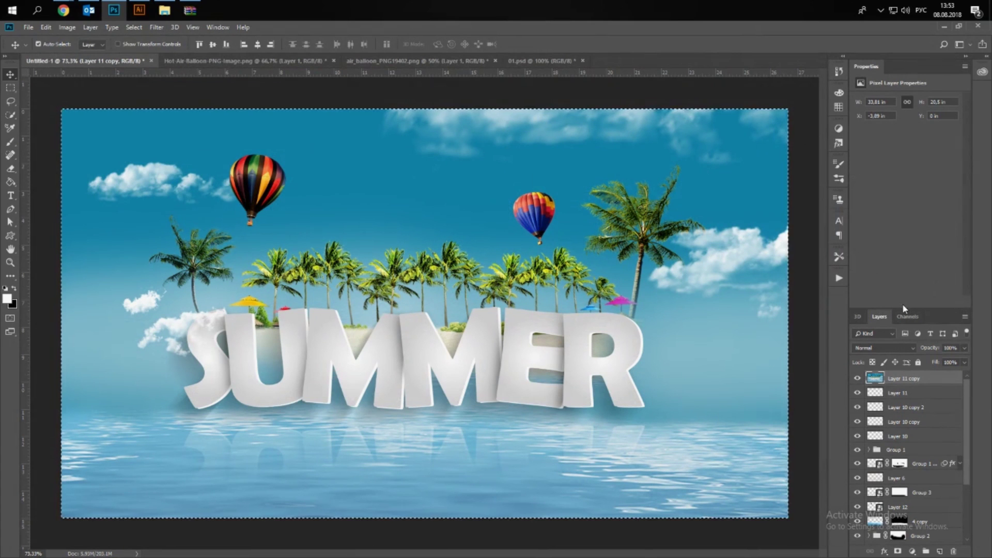
- Stamp all visible layers into Layer 14 and delete the redundant Layer 11 copy
key("ctrl+shift+alt+e")
left_click(919, 395)
key("Delete")
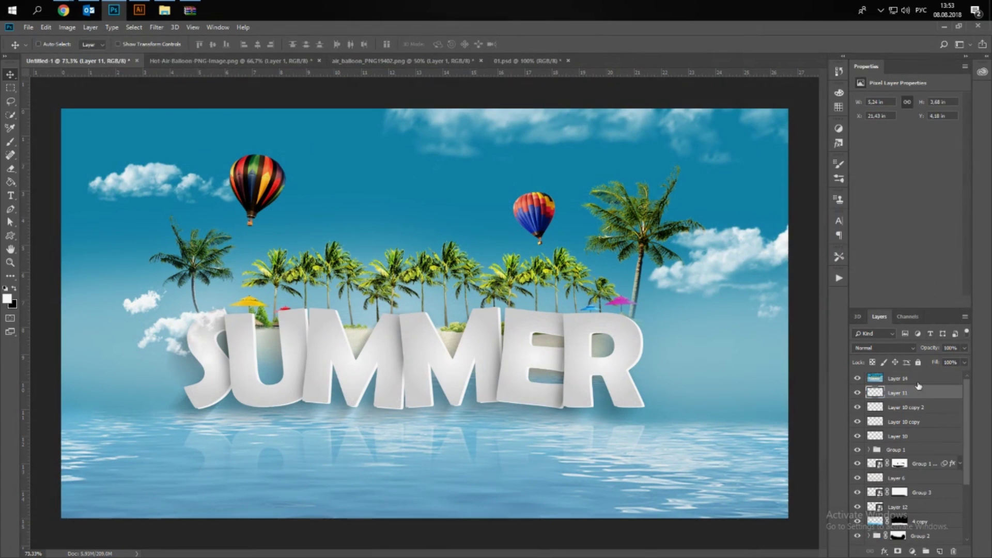
left_click(901, 384)
- Convert Layer 14 to a smart object and open the Camera Raw Filter on it
left_click(159, 30)
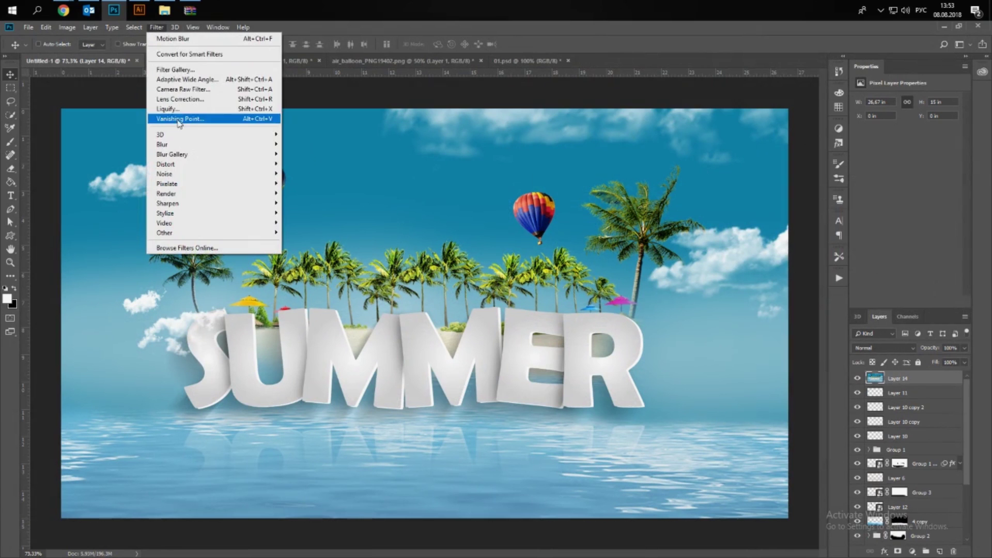
right_click(937, 378)
left_click(872, 265)
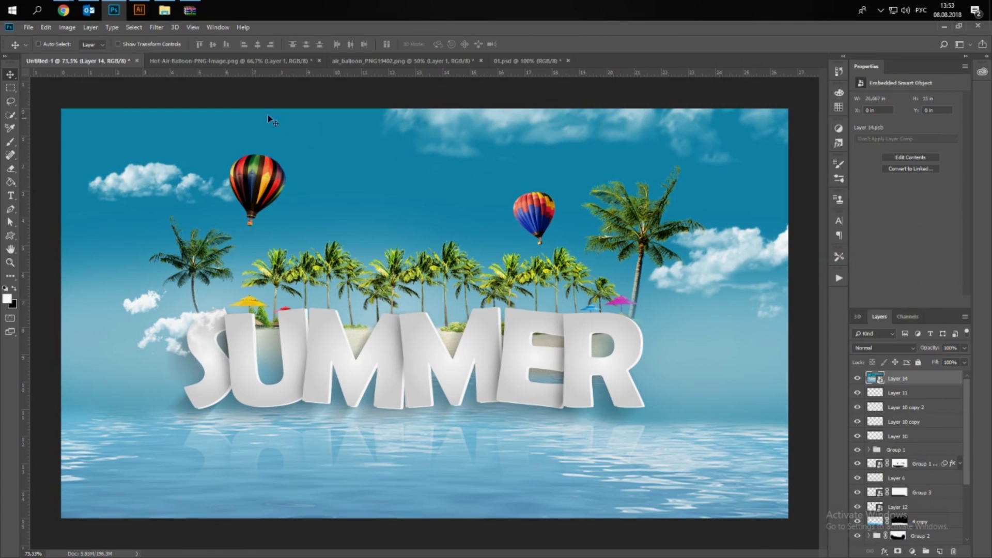
left_click(157, 28)
left_click(217, 92)
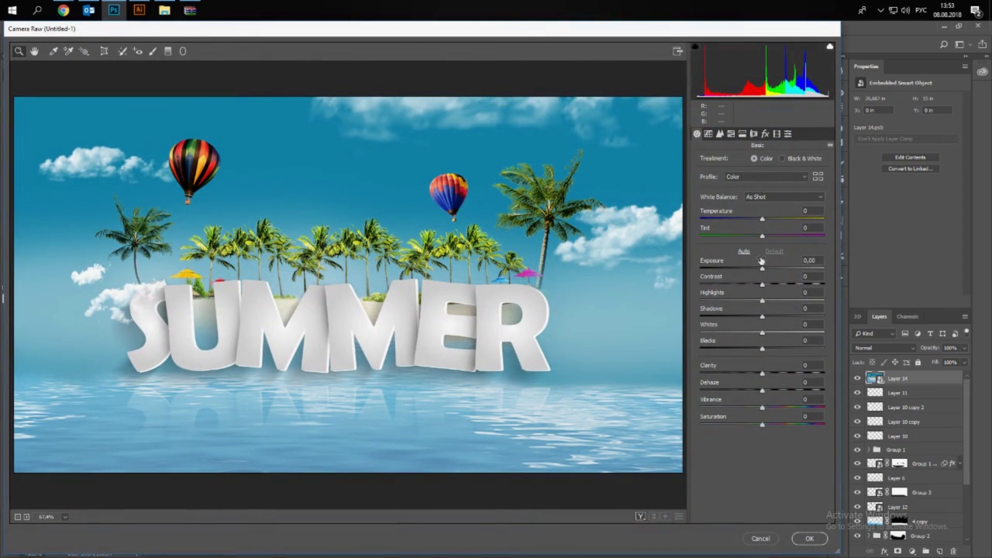
- Set Exposure −0.15, Highlights +5, Shadows +48, Whites +24 and Blacks +24 in Camera Raw
left_click_drag(762, 269, 781, 283)
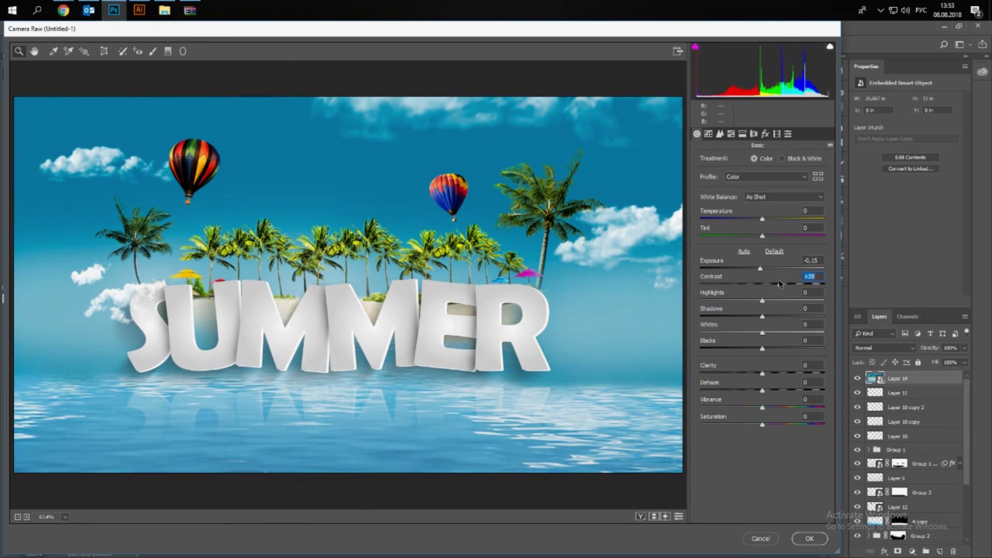
left_click_drag(764, 300, 765, 301)
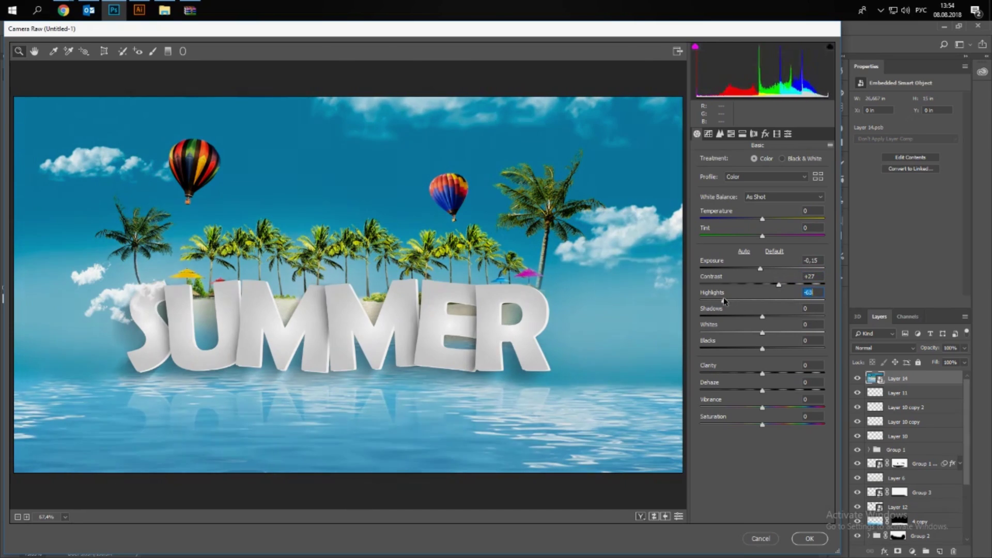
left_click_drag(766, 304, 795, 314)
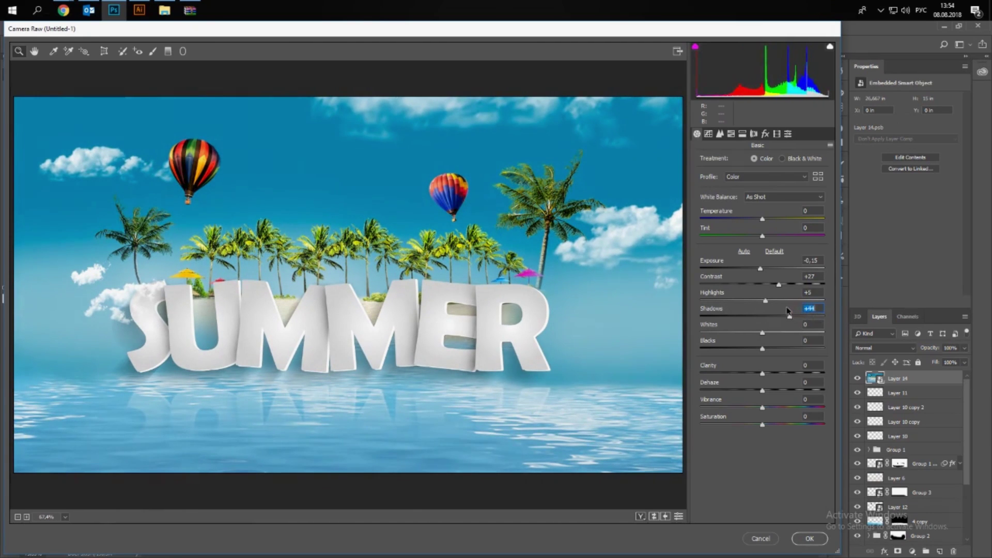
mouse_move(788, 310)
left_mouse_down()
mouse_move(796, 331)
mouse_move(776, 336)
left_mouse_up()
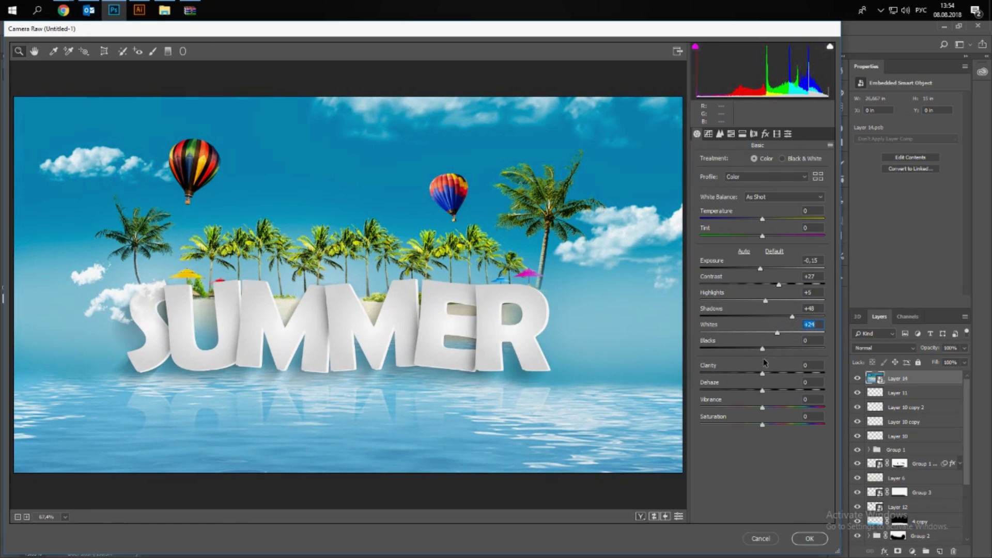
mouse_move(783, 348)
left_mouse_down()
mouse_move(767, 336)
mouse_move(779, 339)
left_mouse_up()
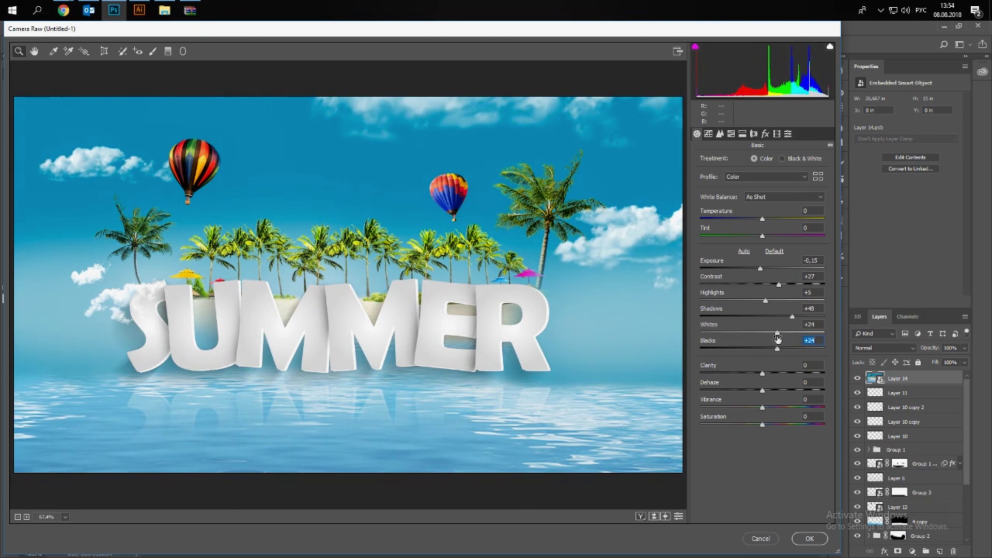
left_click(731, 135)
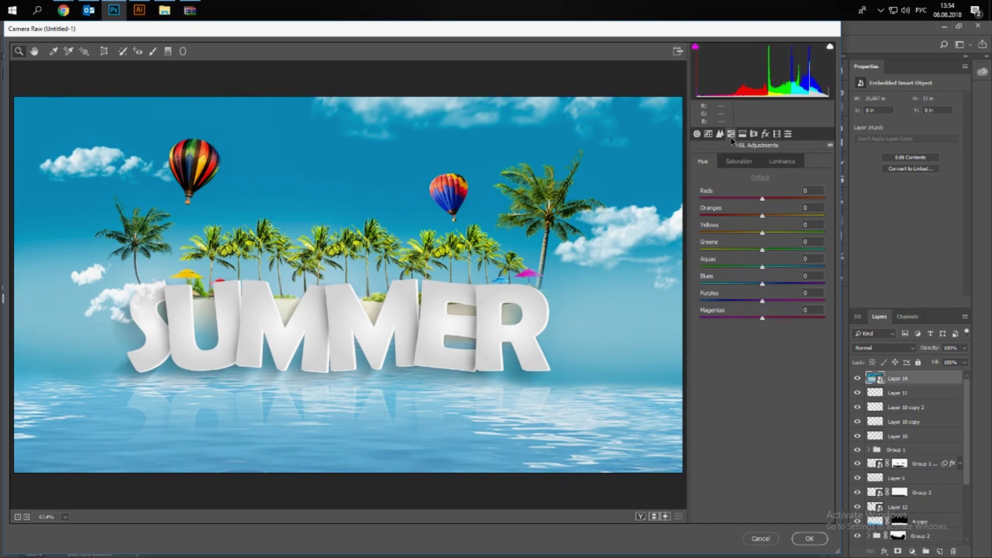
- Sharpen with Amount 43, Radius 1.3, Detail 47 and Masking 54 in the Detail panel
left_click(719, 134)
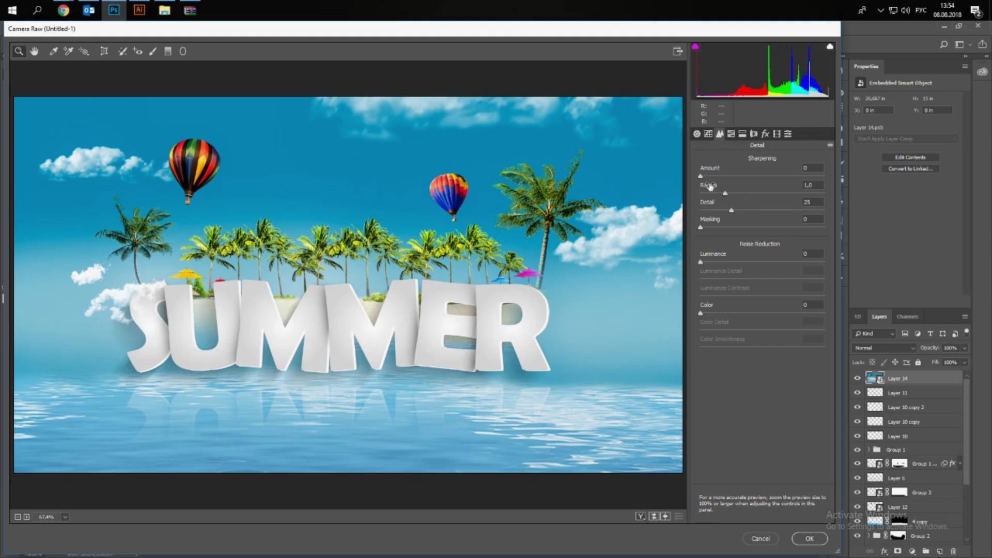
left_click_drag(715, 177, 743, 175)
left_click(701, 228)
left_click_drag(702, 227, 824, 228)
left_click_drag(725, 193, 826, 195)
mouse_move(707, 195)
left_mouse_down()
mouse_move(747, 194)
mouse_move(758, 208)
left_mouse_up()
mouse_move(701, 262)
left_mouse_down()
mouse_move(845, 261)
mouse_move(657, 255)
left_mouse_up()
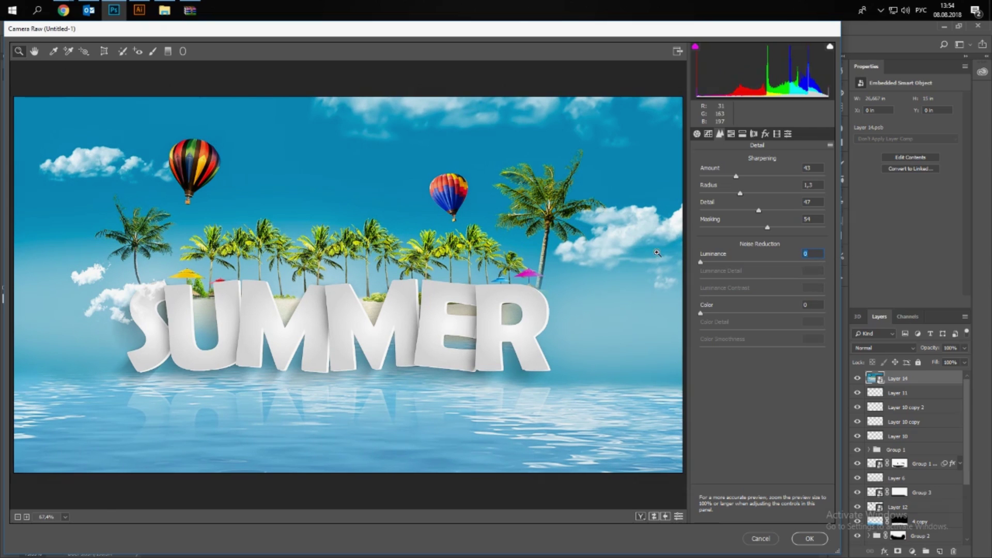
- Add grain at Amount 11 and apply the Camera Raw filter to Layer 14
left_click(731, 133)
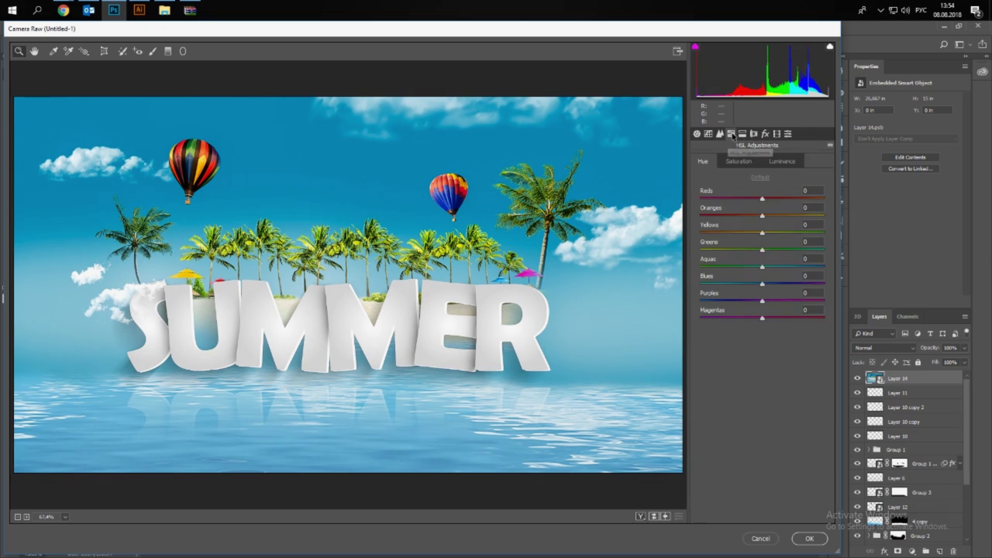
left_click(754, 134)
left_click(765, 134)
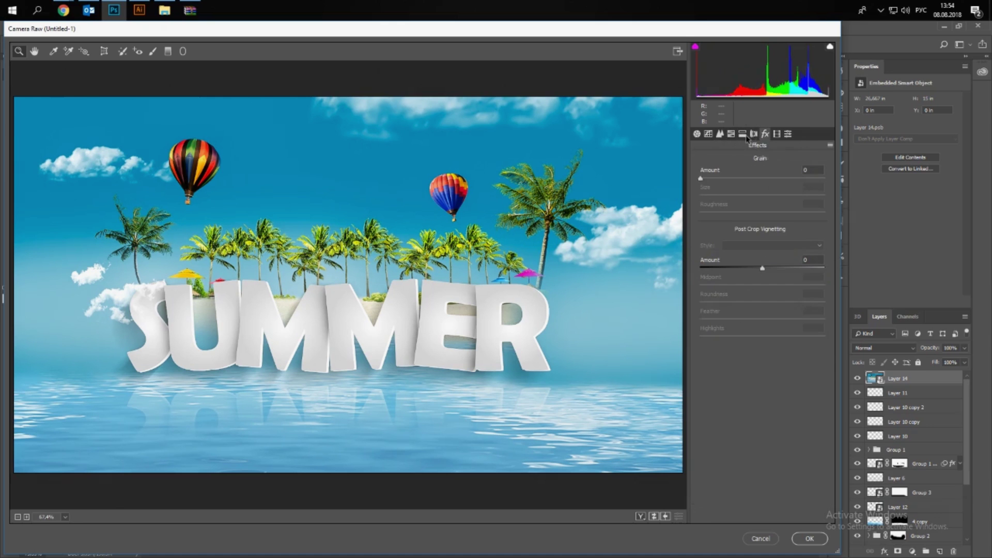
left_click_drag(703, 178, 787, 179)
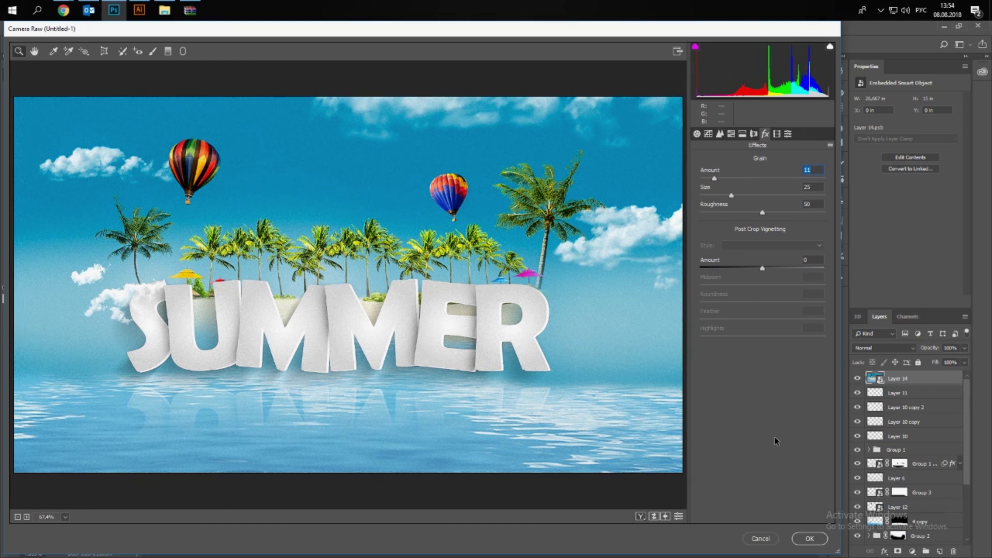
left_click(809, 539)
left_click(857, 379)
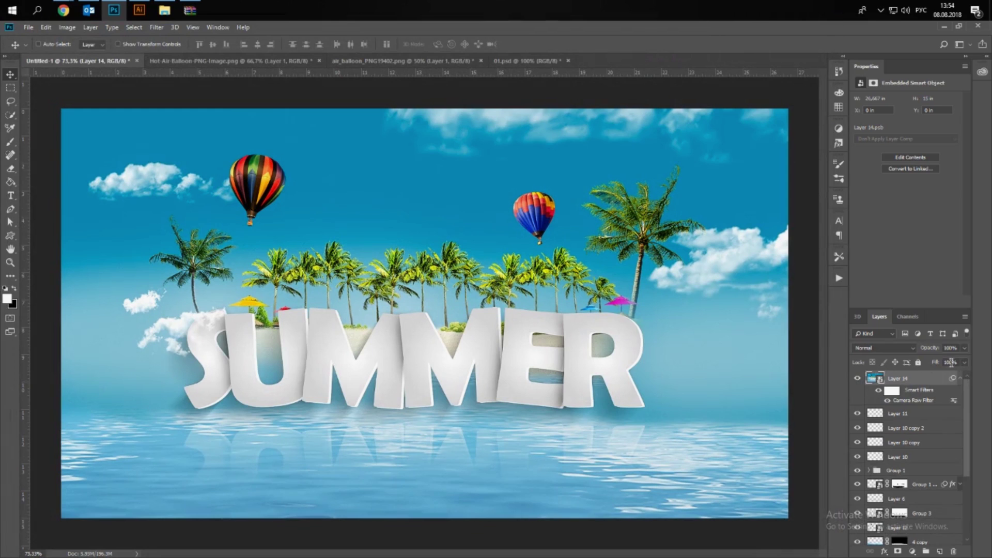
- Hide Layer 14, add a new layer above Layer 11, and set a soft round 202 px brush
left_click(960, 379)
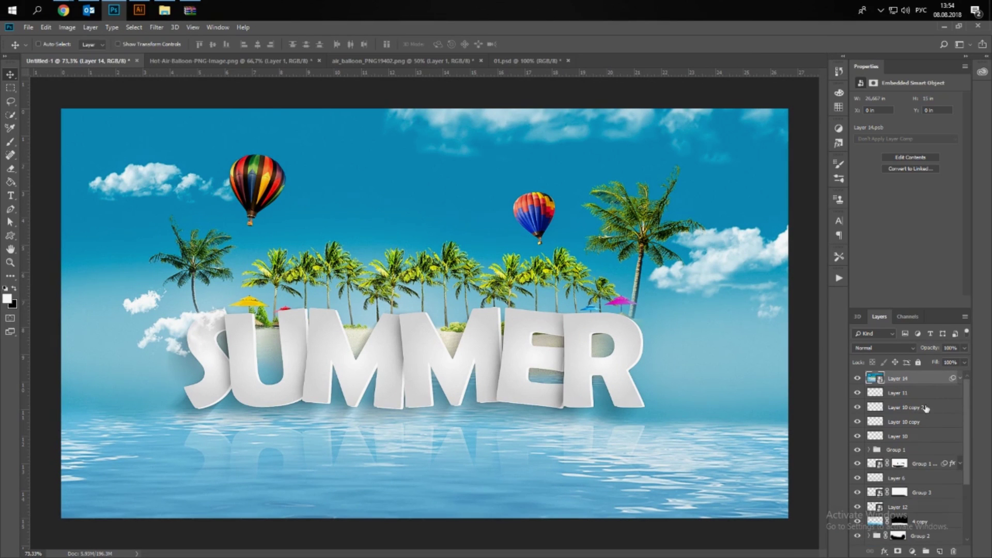
left_click(857, 378)
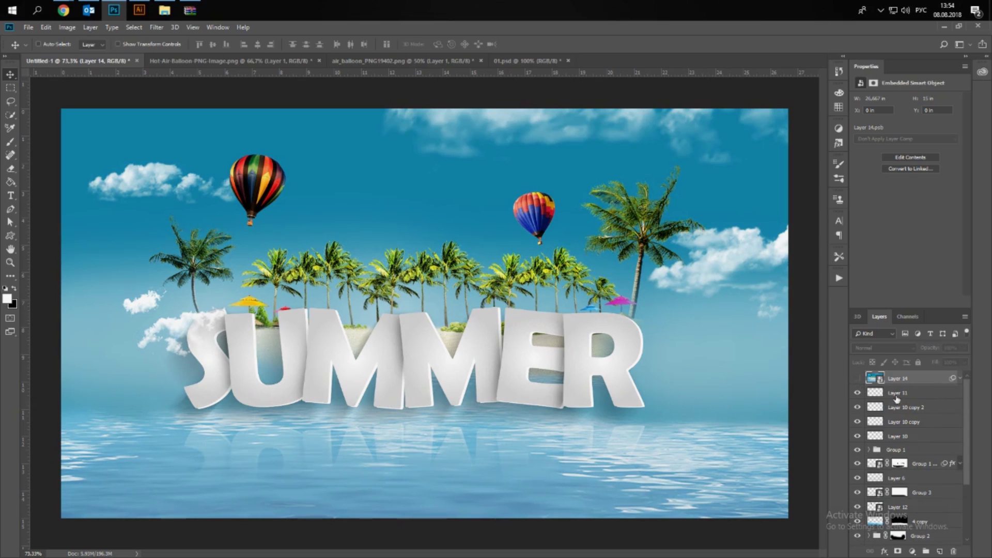
left_click(904, 395)
left_click(936, 552)
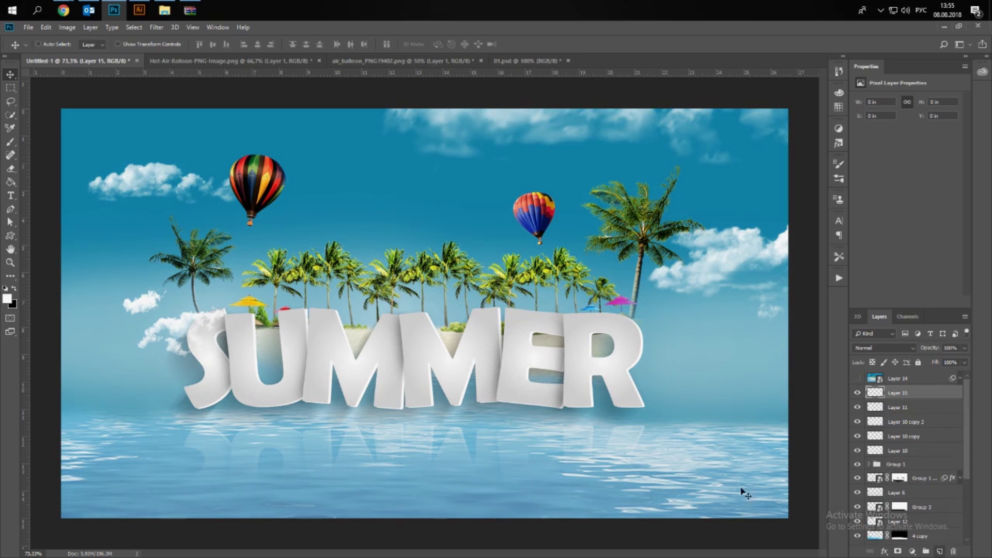
left_click(10, 141)
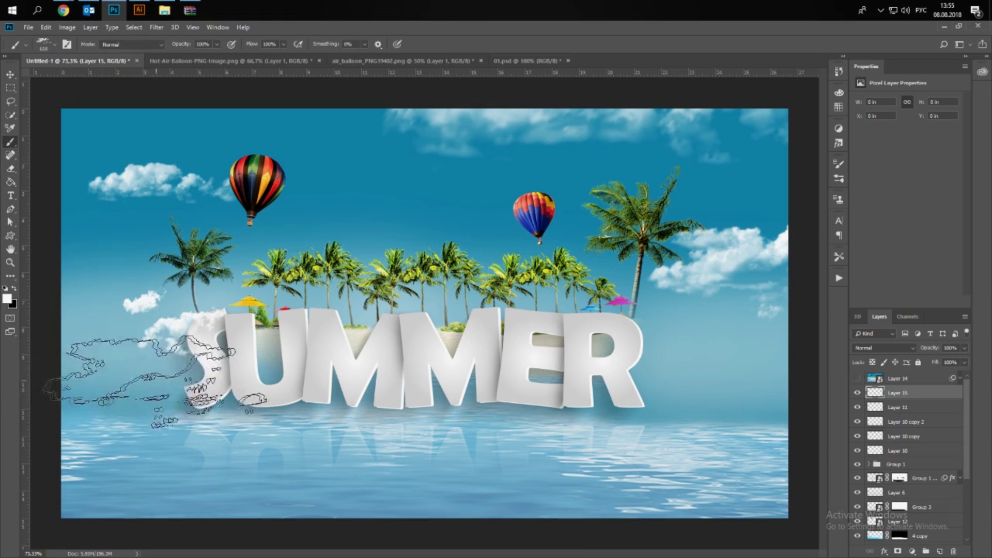
right_click(408, 369)
left_click(485, 300)
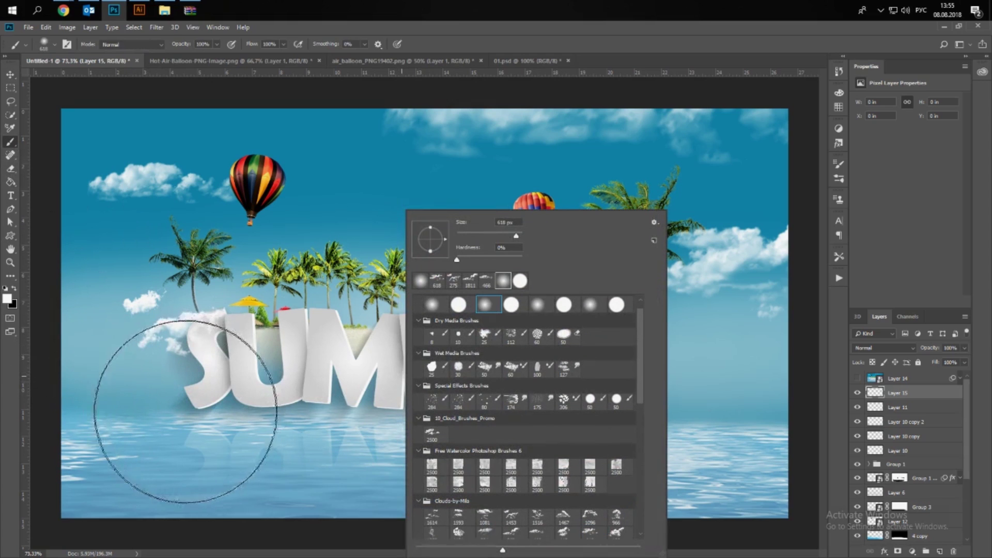
left_click_drag(507, 236, 486, 236)
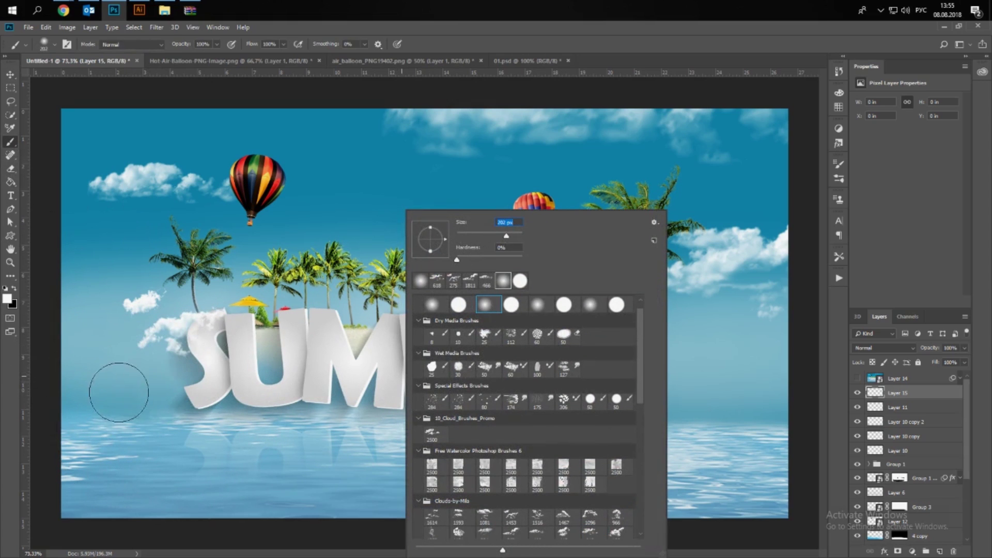
left_click(133, 394)
- Paint light-blue mist along the letters' base and move Layer 15 below Layer 12
left_click(172, 368, "alt")
mouse_move(165, 375)
left_mouse_down()
mouse_move(92, 409)
mouse_move(166, 394)
mouse_move(89, 399)
mouse_move(126, 399)
left_mouse_up()
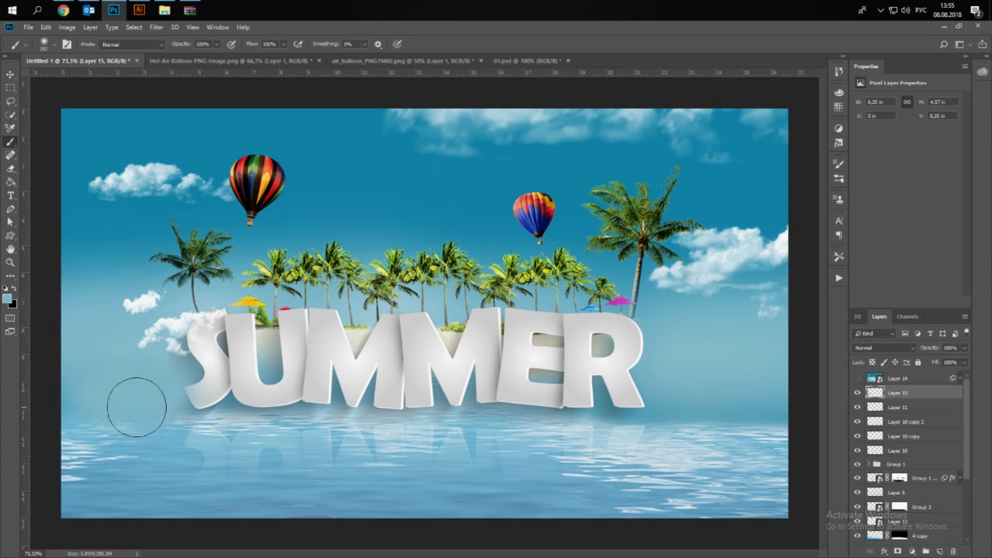
key("ctrl+z")
left_click_drag(81, 408, 160, 395)
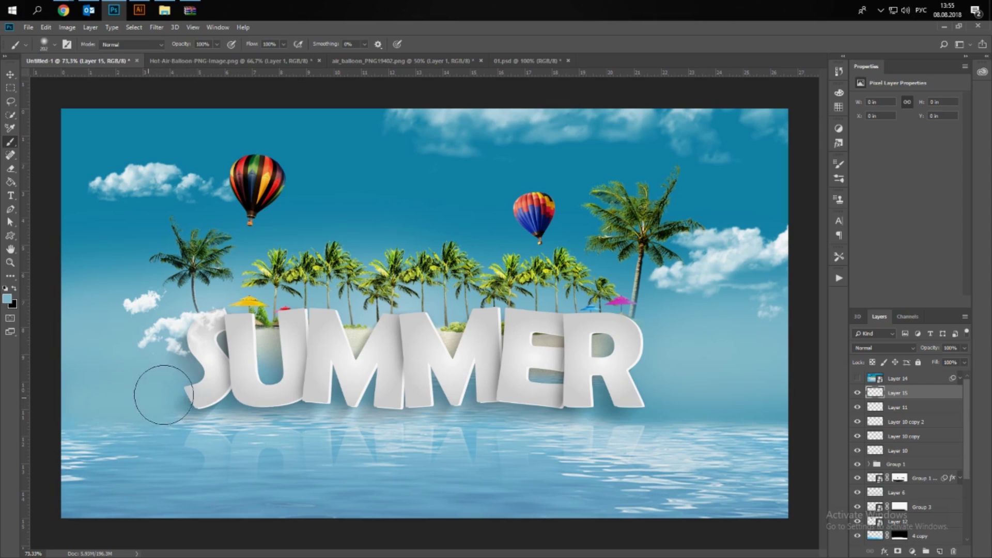
left_click_drag(626, 420, 841, 410)
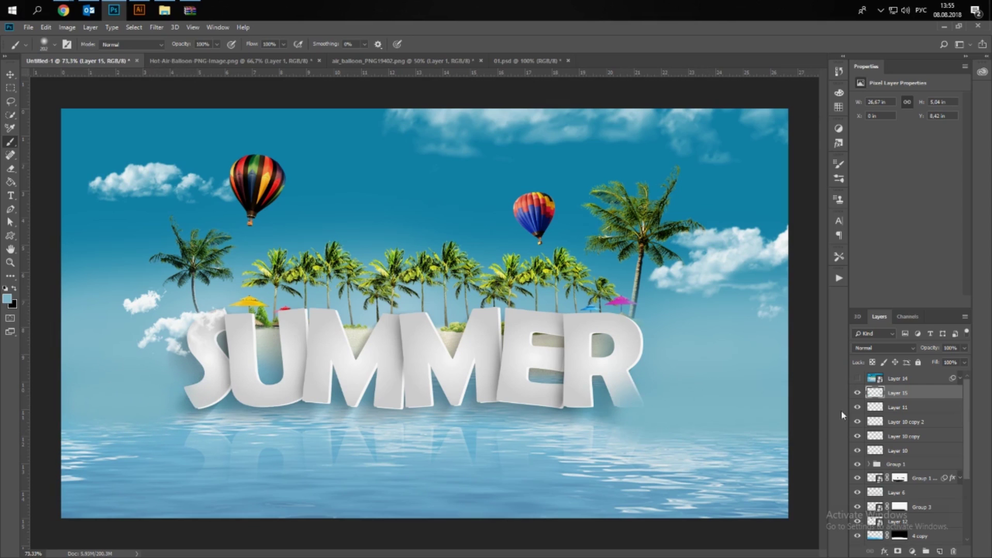
left_click_drag(939, 398, 949, 517)
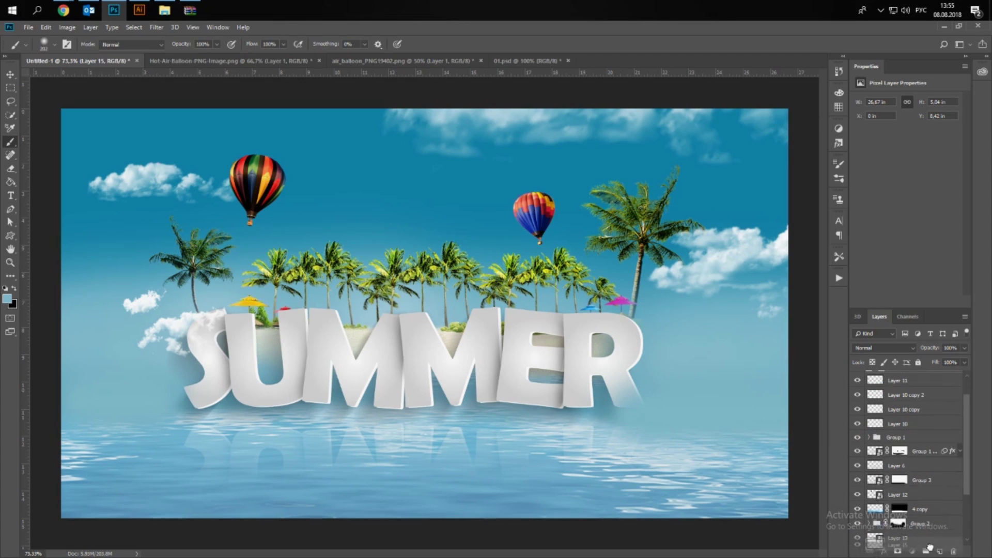
left_click_drag(949, 517, 956, 478)
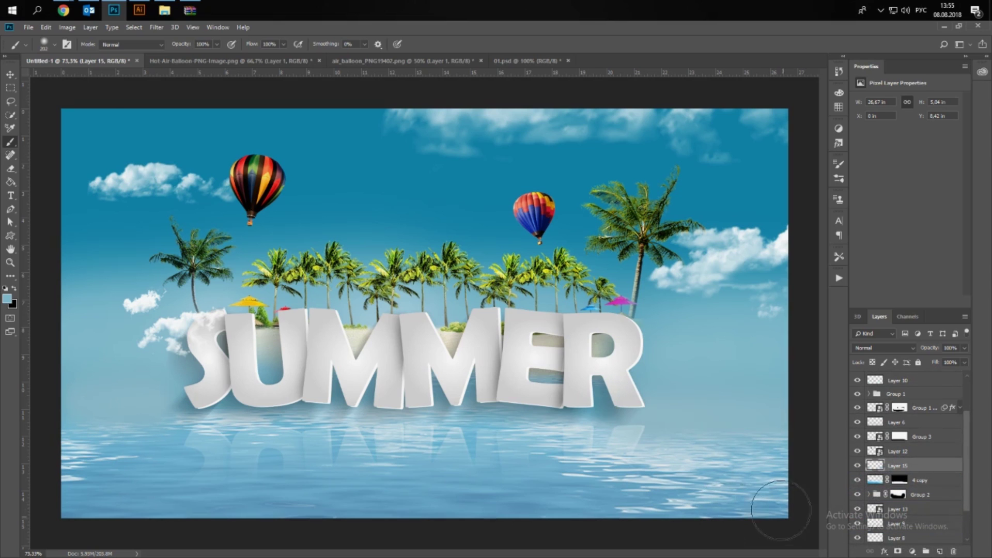
- Zoom out and erase the mist over the lower water with the Eraser
key("ctrl+minus")
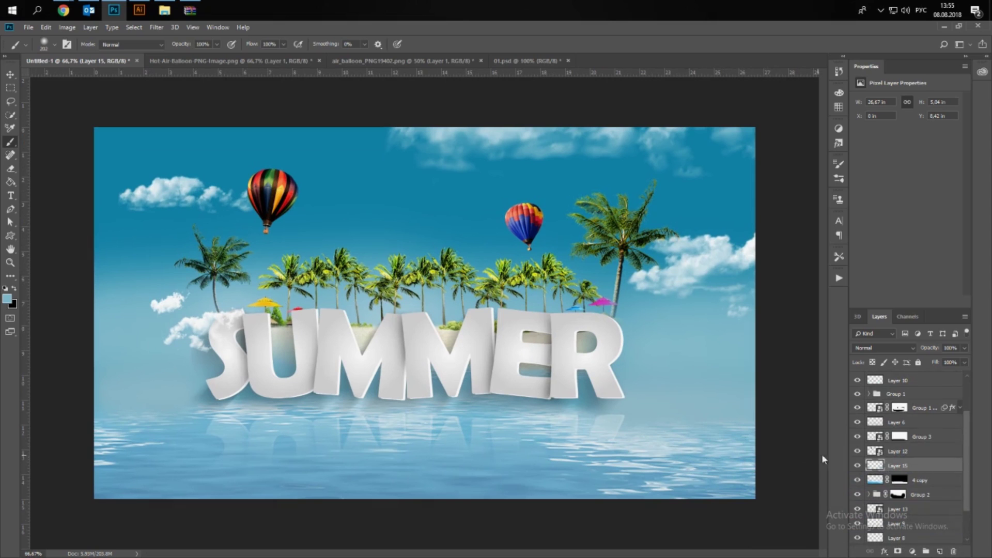
left_click(10, 169)
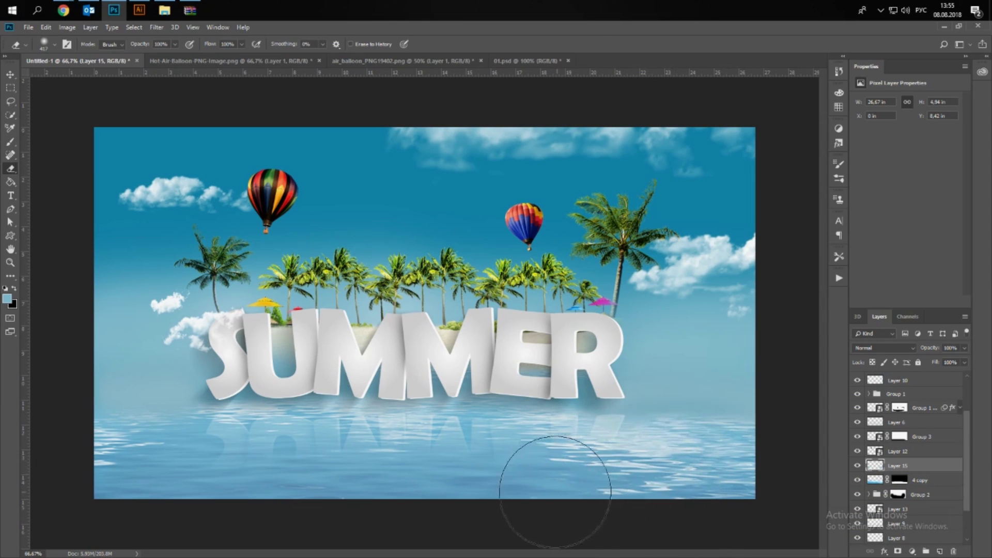
left_click_drag(344, 532, 199, 443)
- Select Layer 11, then select all layers with Ctrl+Alt+A
scroll(891, 449, "up", 1)
scroll(891, 449, "up", 3)
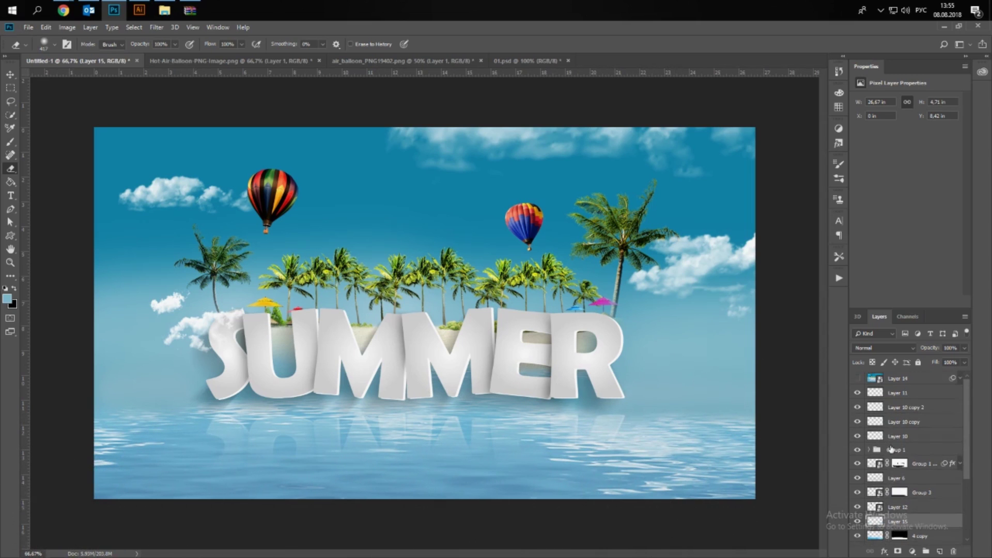
left_click(915, 394)
scroll(922, 429, "down", 2)
scroll(928, 461, "down", 3)
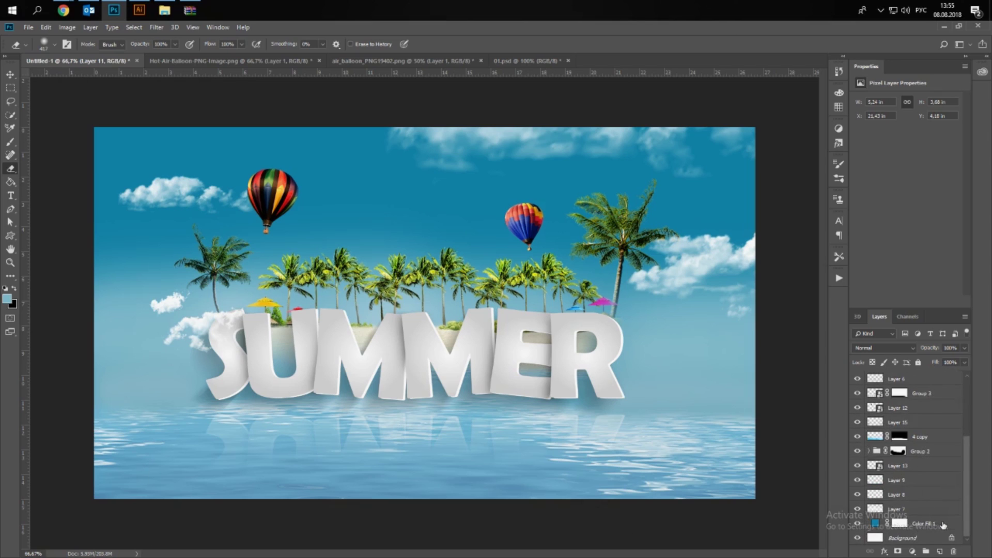
key("ctrl+alt+a")
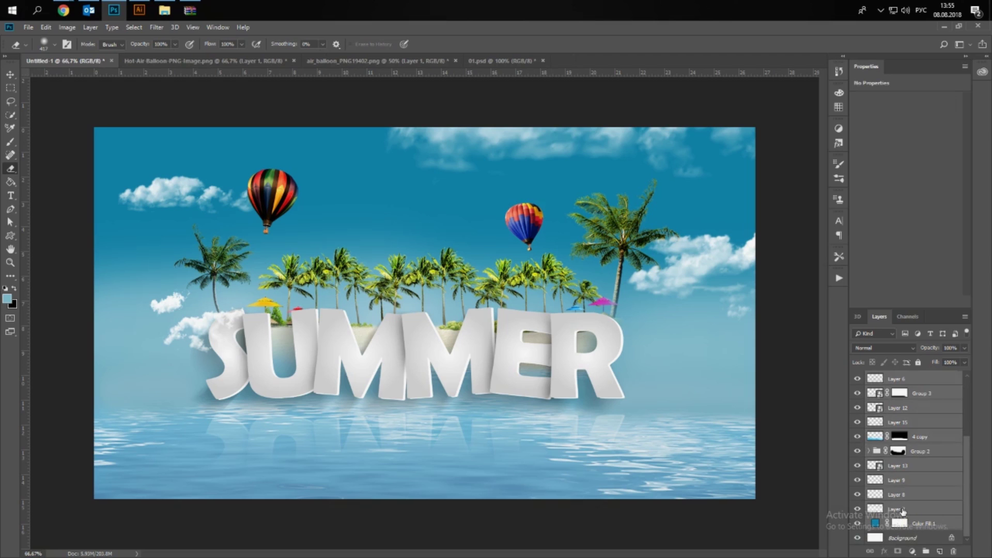
- Merge a copy of all layers into smart object Layer 11 copy and copy Layer 14's Camera Raw Filter onto it
key("ctrl+j")
key("ctrl+e")
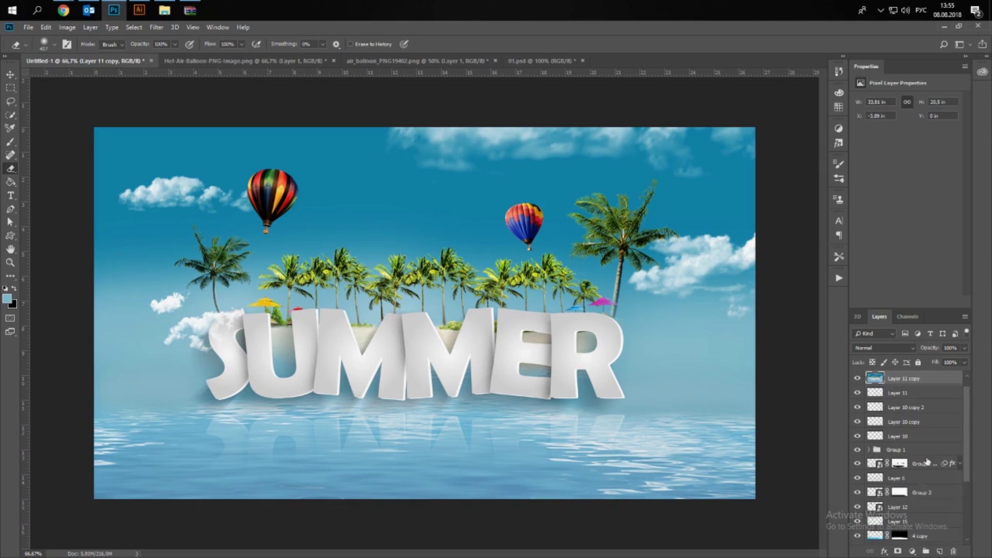
right_click(942, 395)
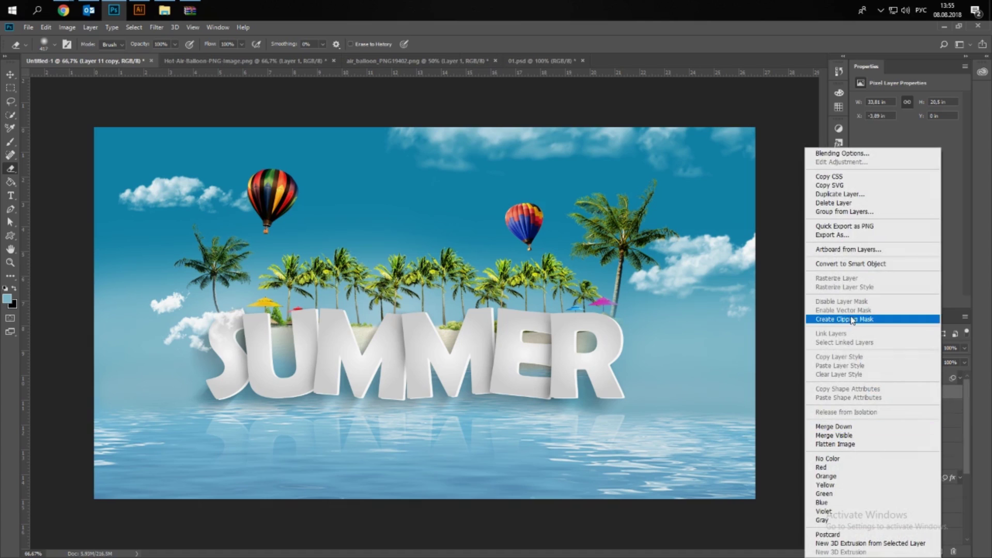
left_click(925, 266)
left_click(957, 379)
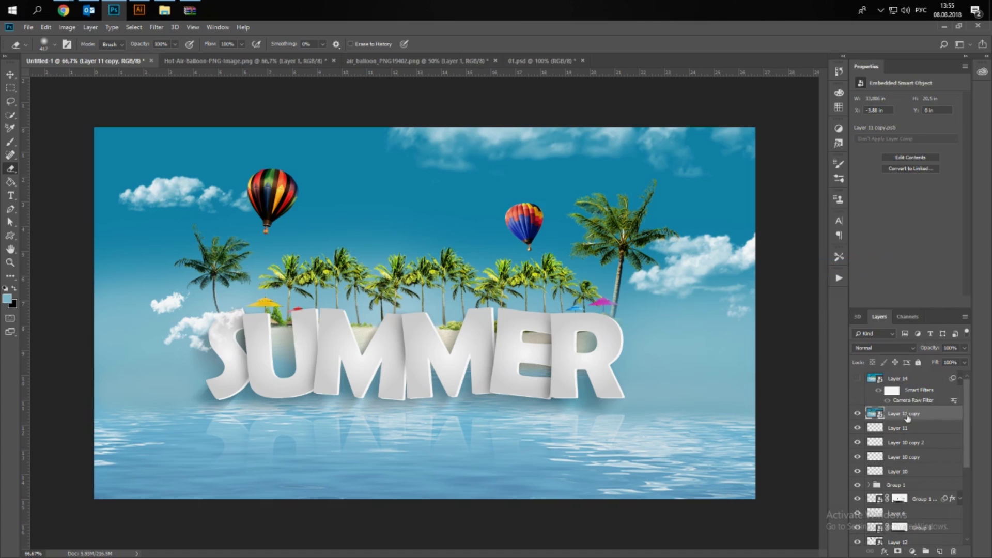
left_click_drag(910, 402, 909, 416)
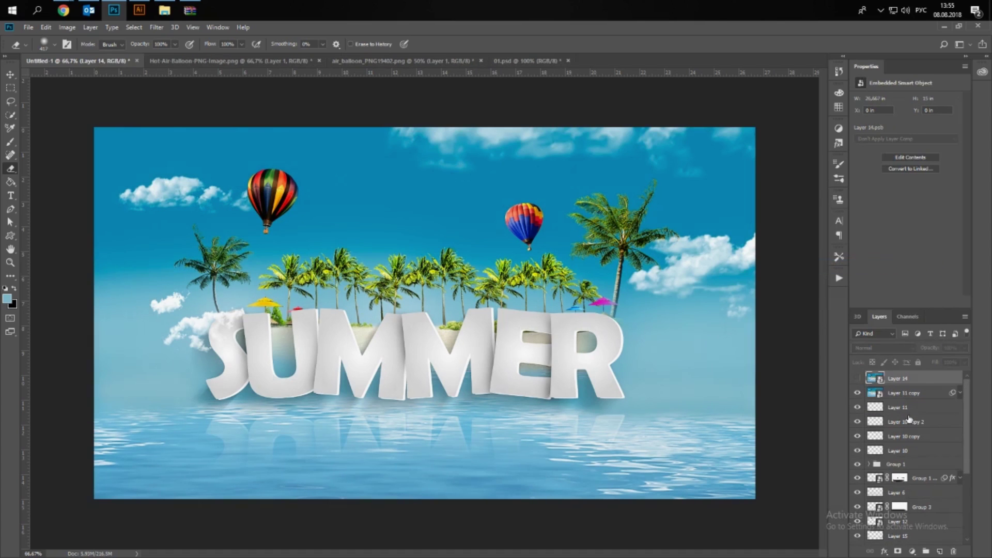